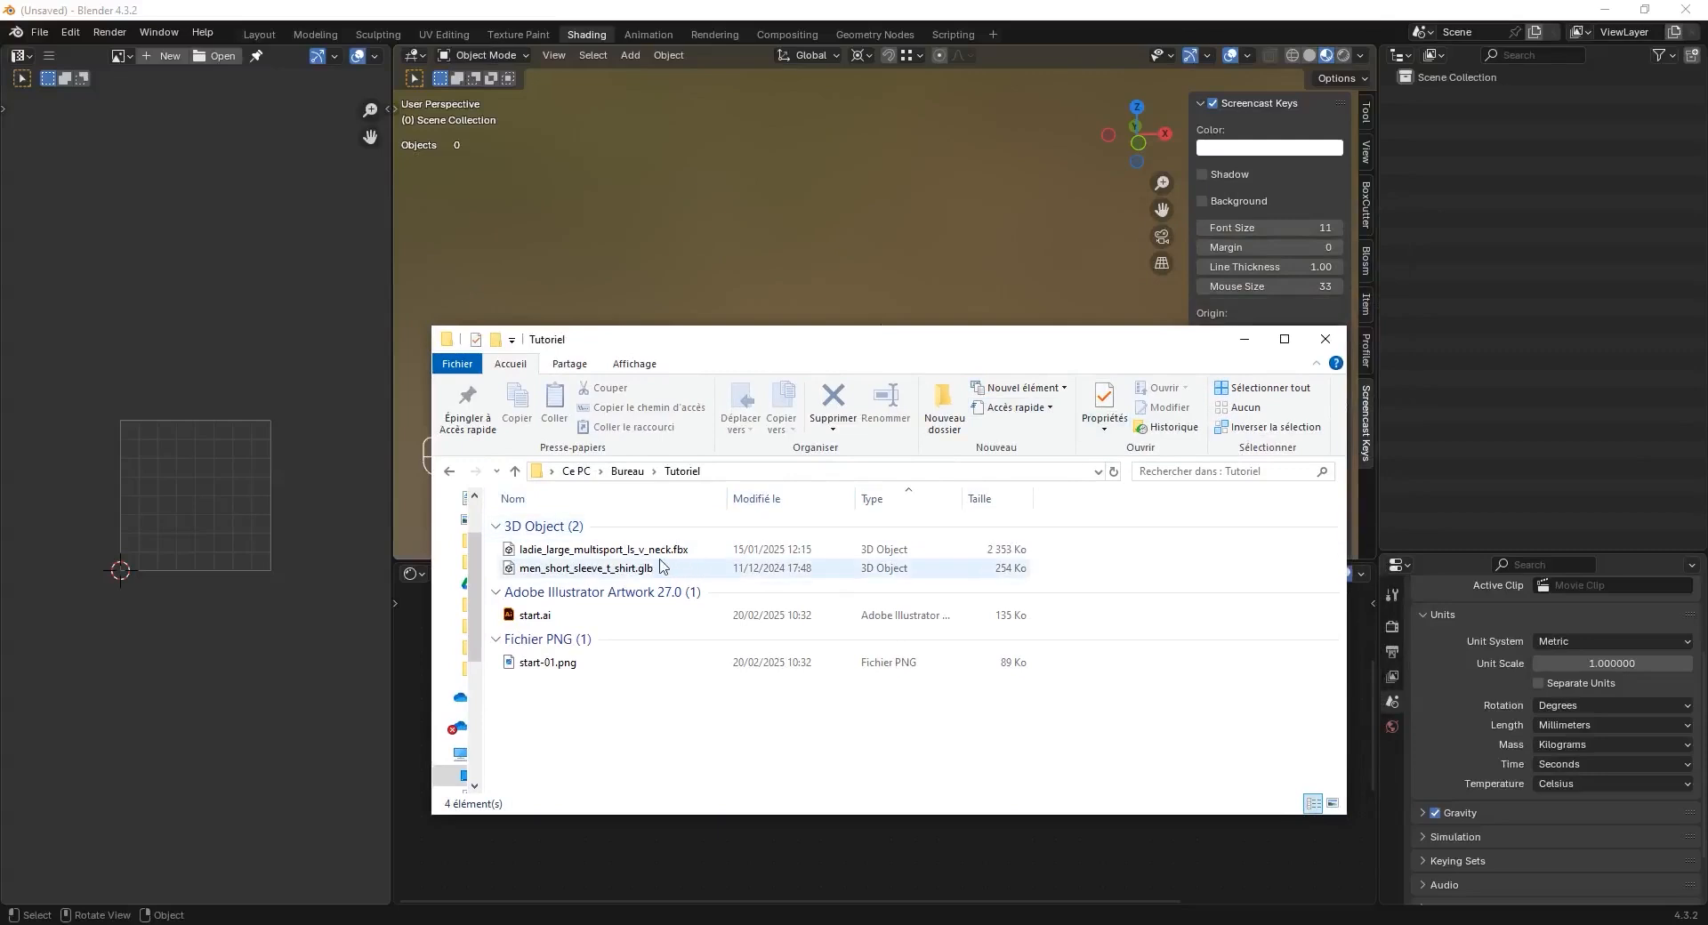
{"action": "left_click", "coordinate": [579, 551]}
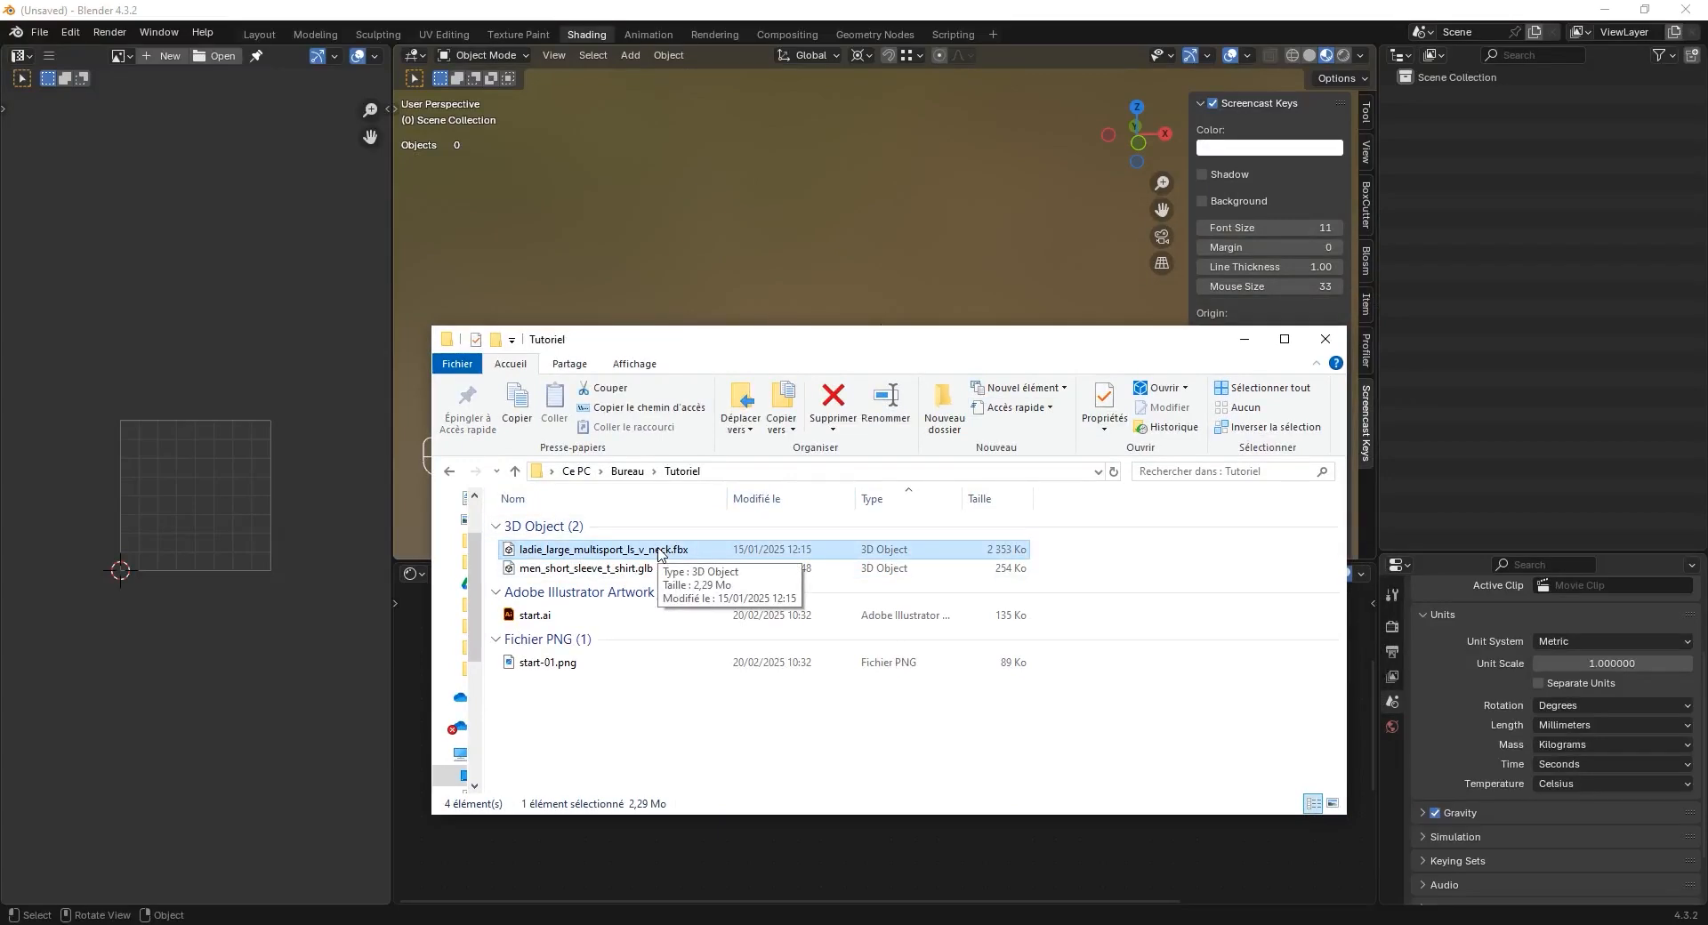
{"action": "left_click_drag", "start_coordinate": [641, 553], "coordinate": [854, 274]}
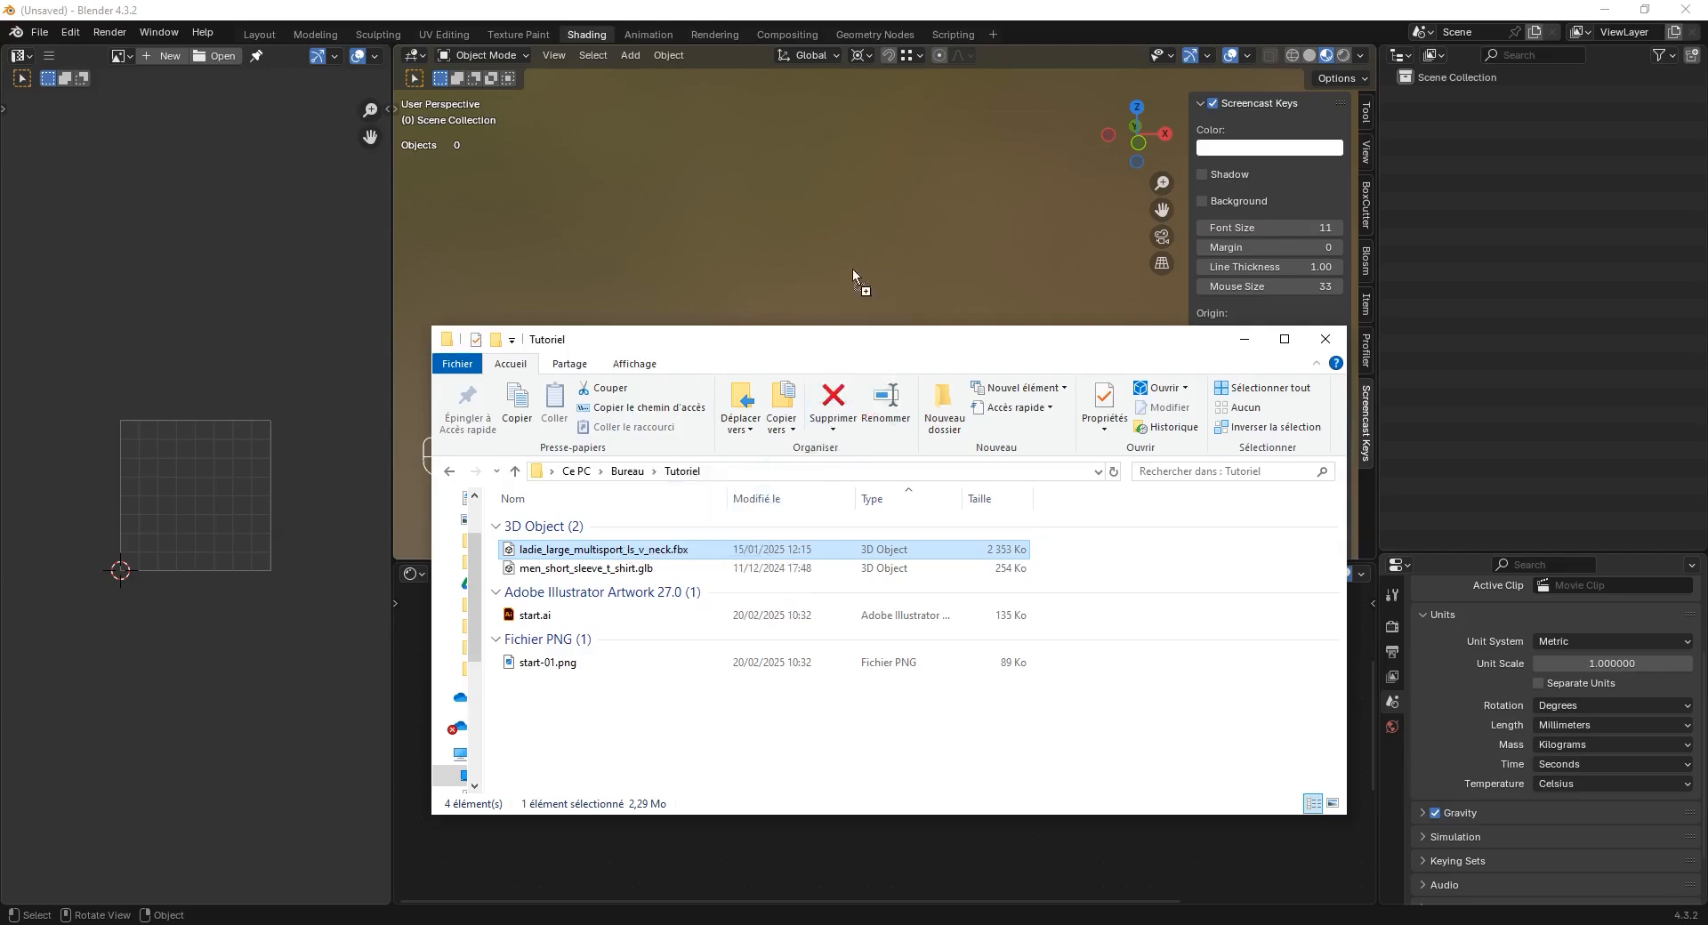
{"action": "left_click", "coordinate": [844, 224]}
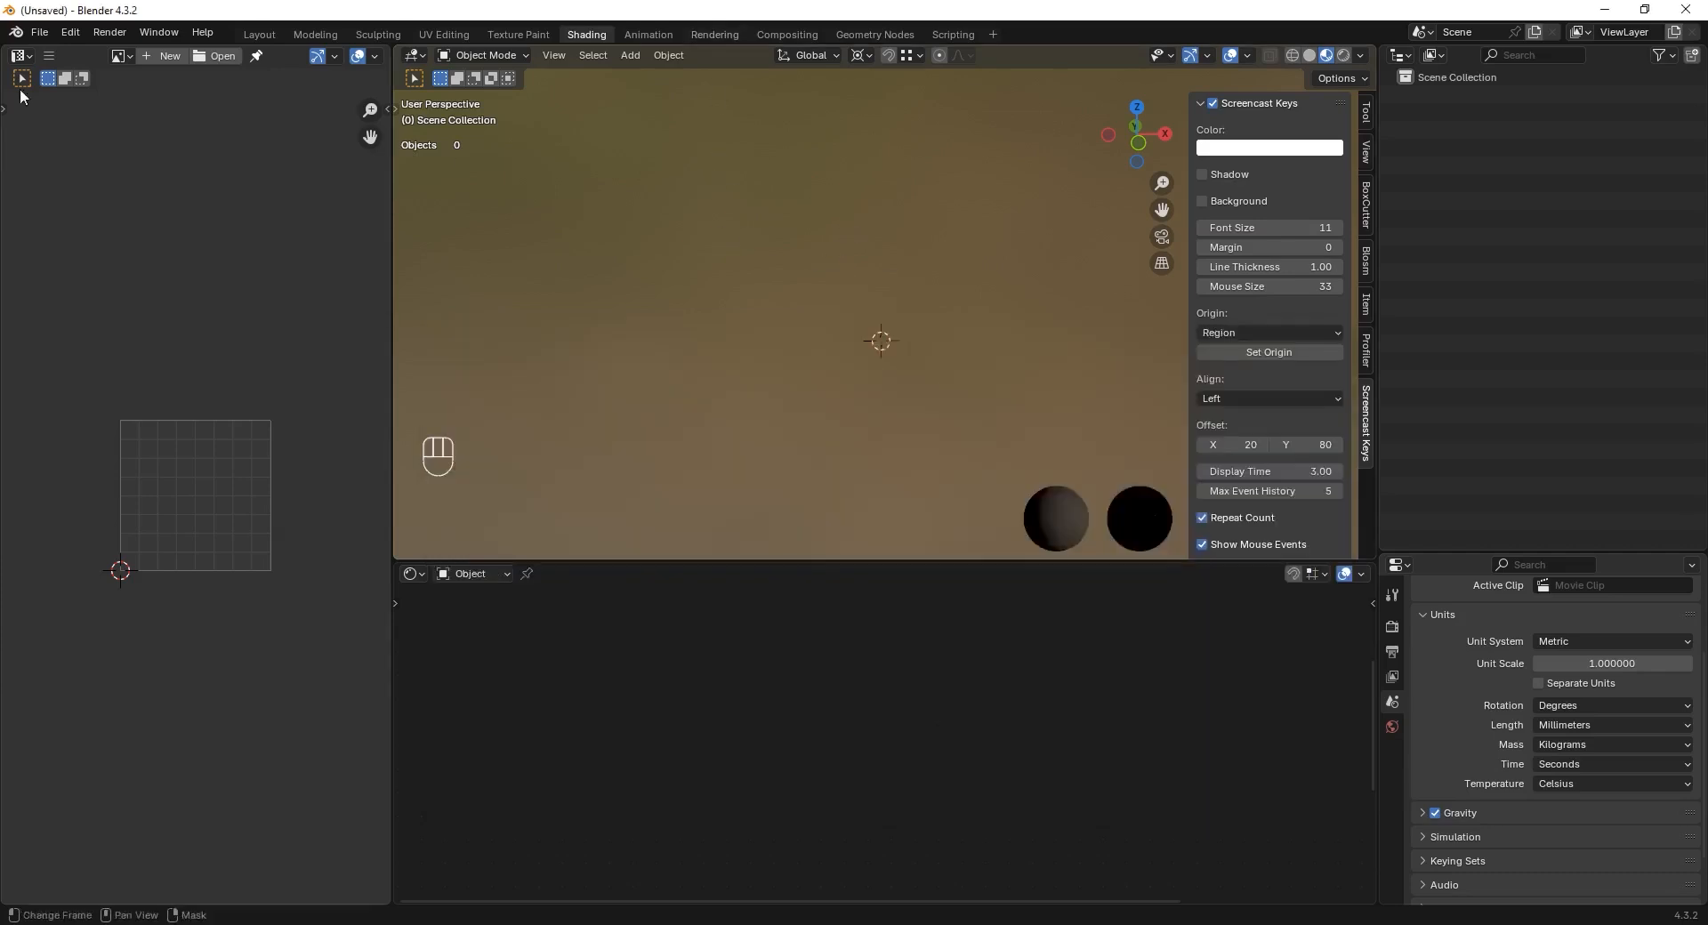
- Import ladie_large_multisport_ls_v_neck.fbx from the Tutoriel folder and frame the shirt
{"action": "left_click", "coordinate": [41, 33]}
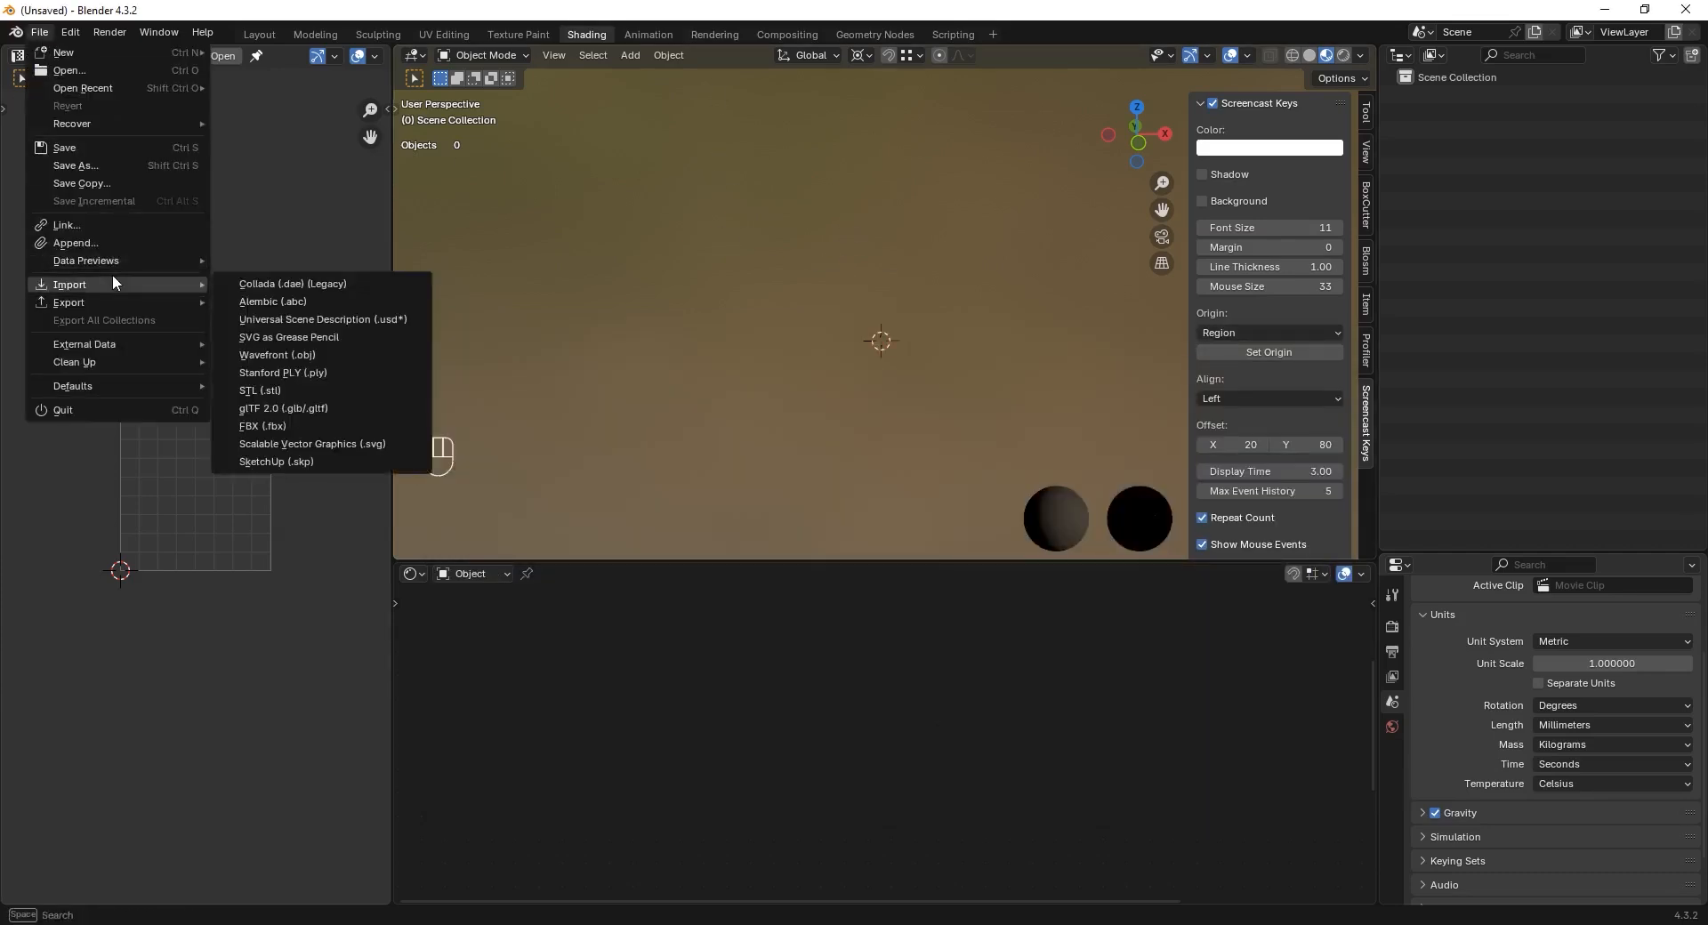
{"action": "mouse_move", "coordinate": [145, 284]}
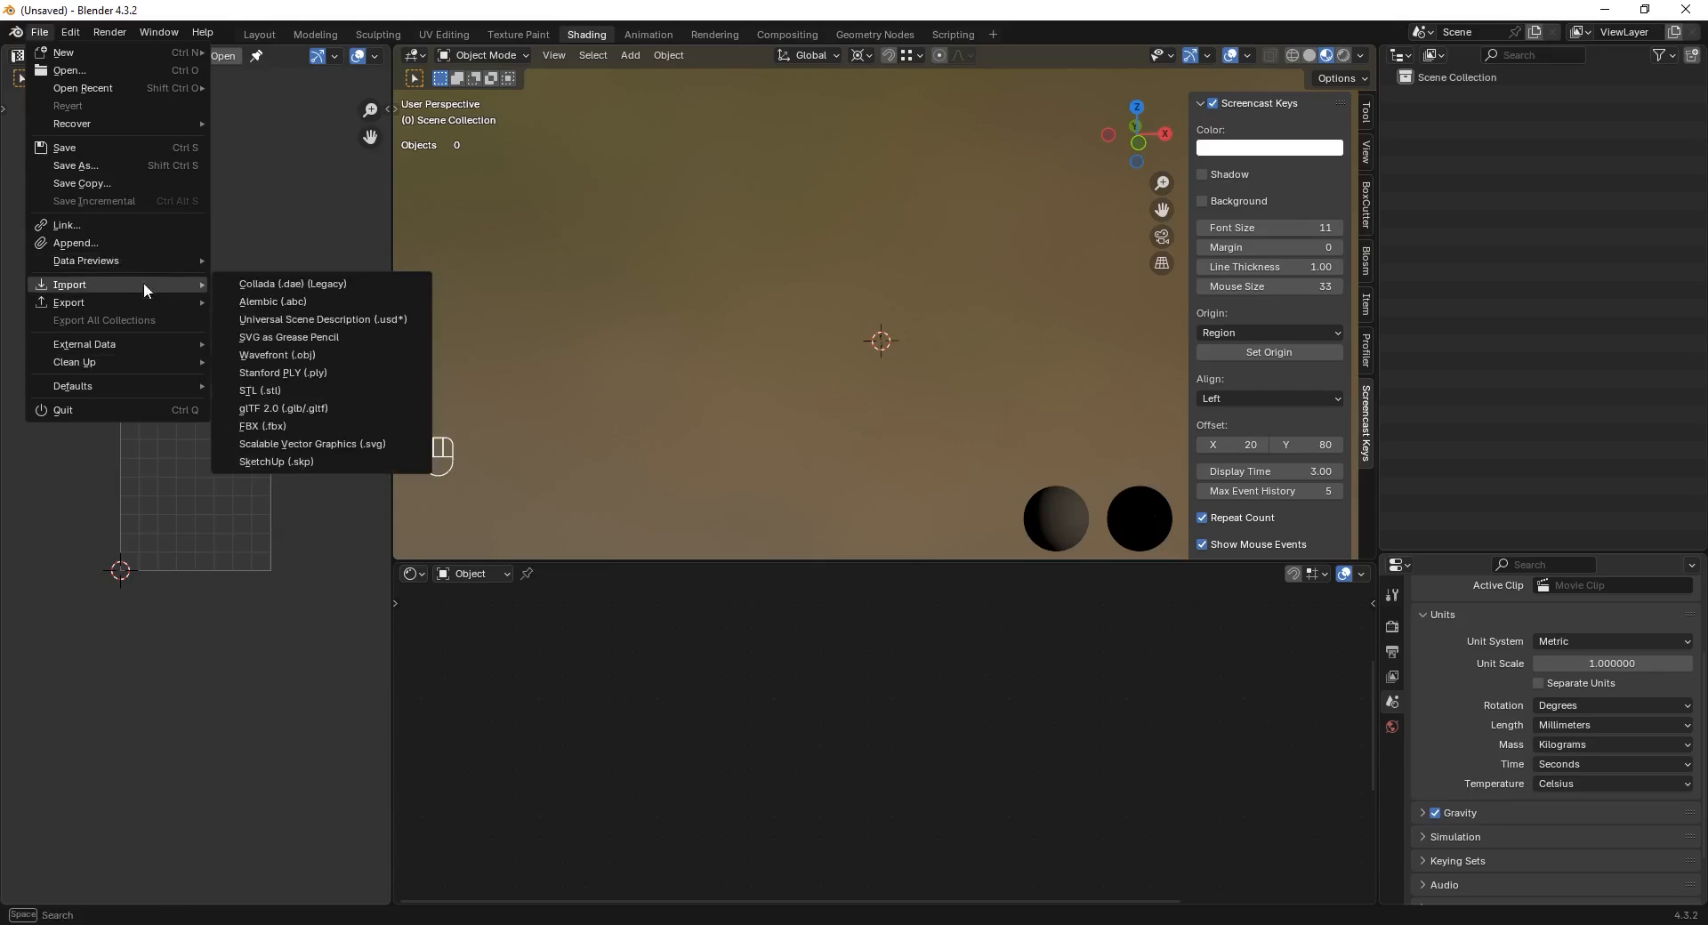
{"action": "left_click", "coordinate": [292, 425]}
{"action": "double_click", "coordinate": [580, 574]}
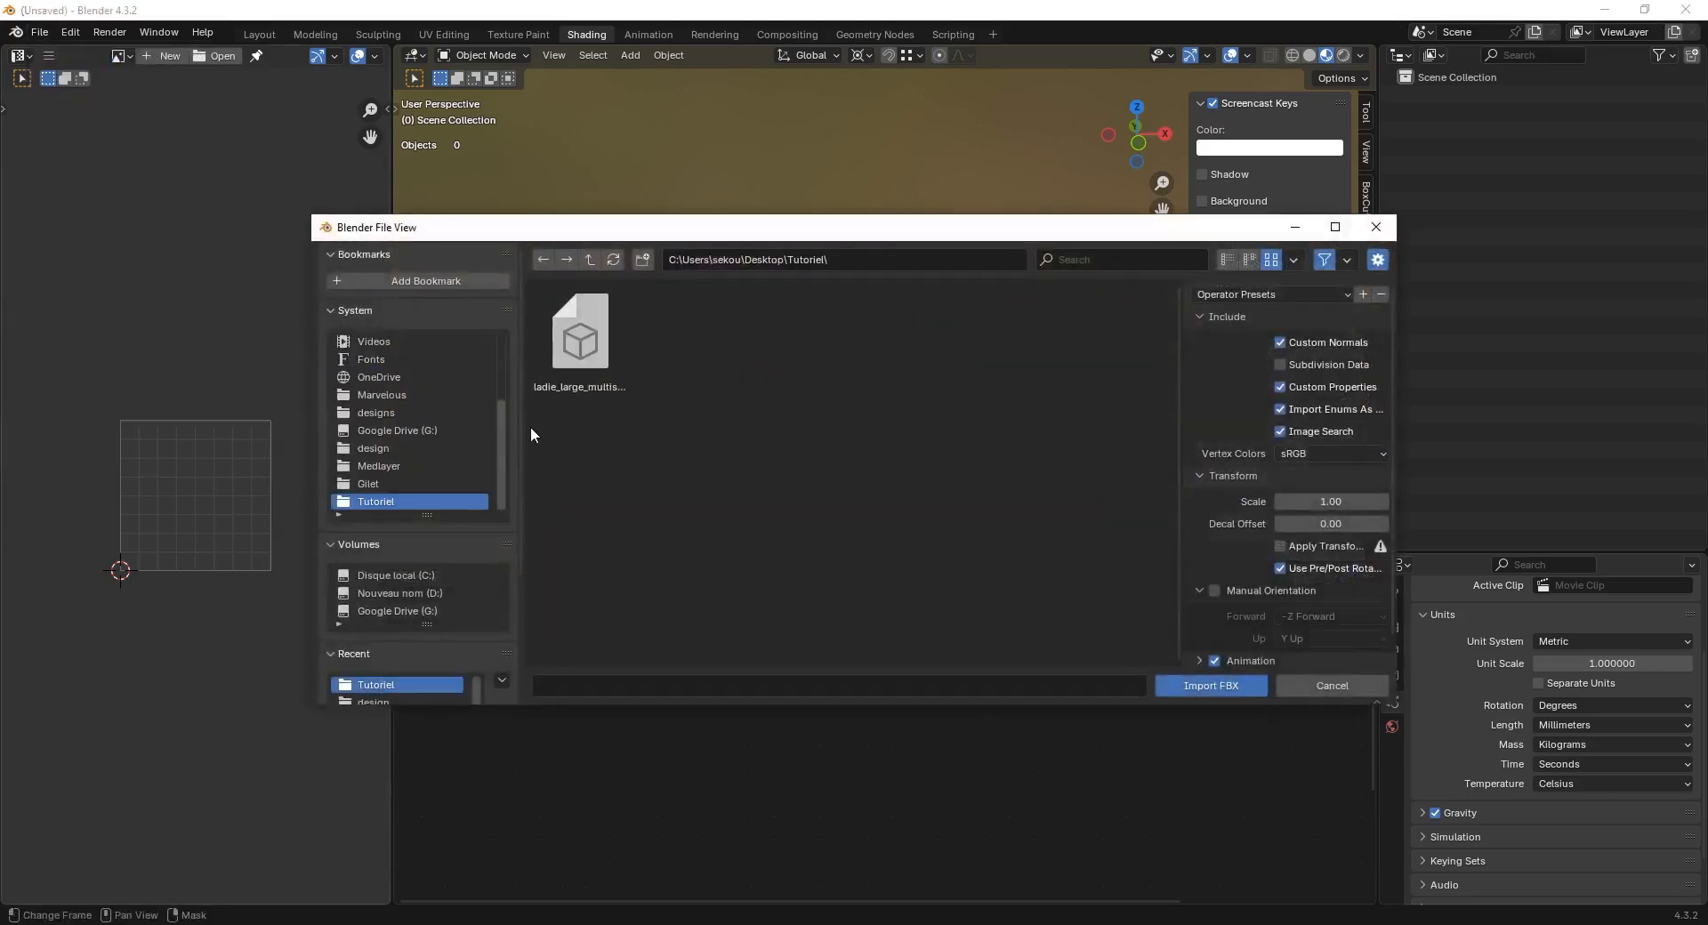
{"action": "double_click", "coordinate": [599, 371]}
{"action": "key", "text": "KP_Decimal"}
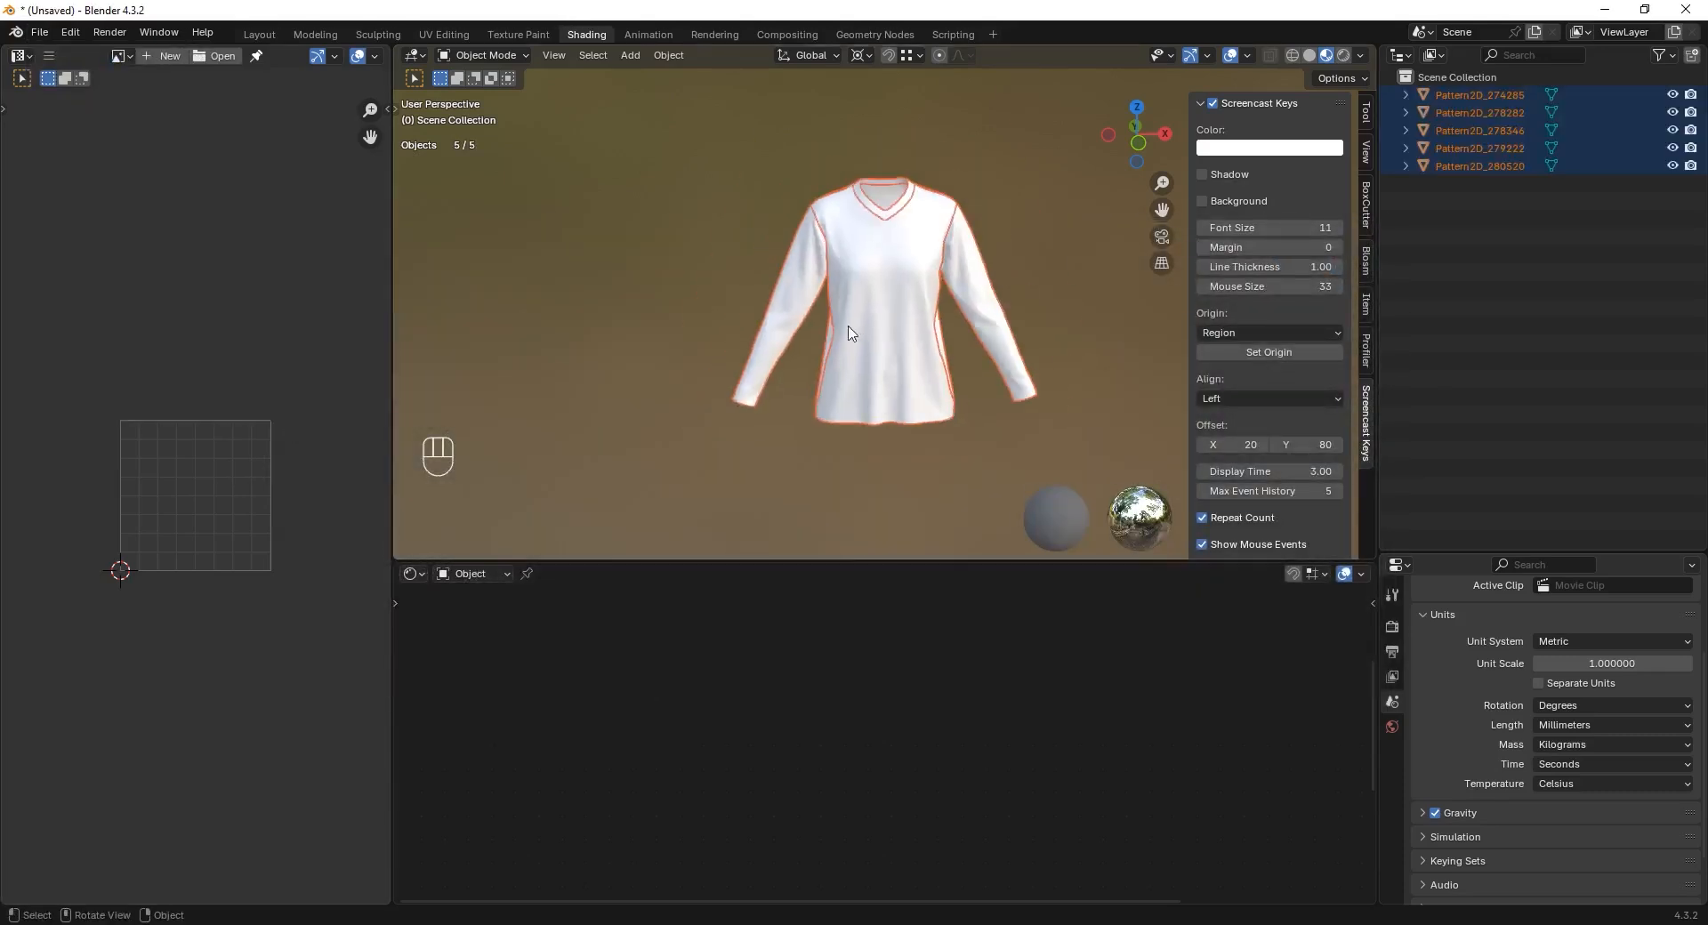
- Make the front piece active and check the UV map entries of the shirt's separate pattern pieces
{"action": "middle_click_drag", "start_coordinate": [846, 332], "coordinate": [914, 357]}
{"action": "scroll", "coordinate": [884, 355], "scroll_direction": "up", "scroll_amount": 2}
{"action": "left_click", "coordinate": [927, 366], "text": "shift"}
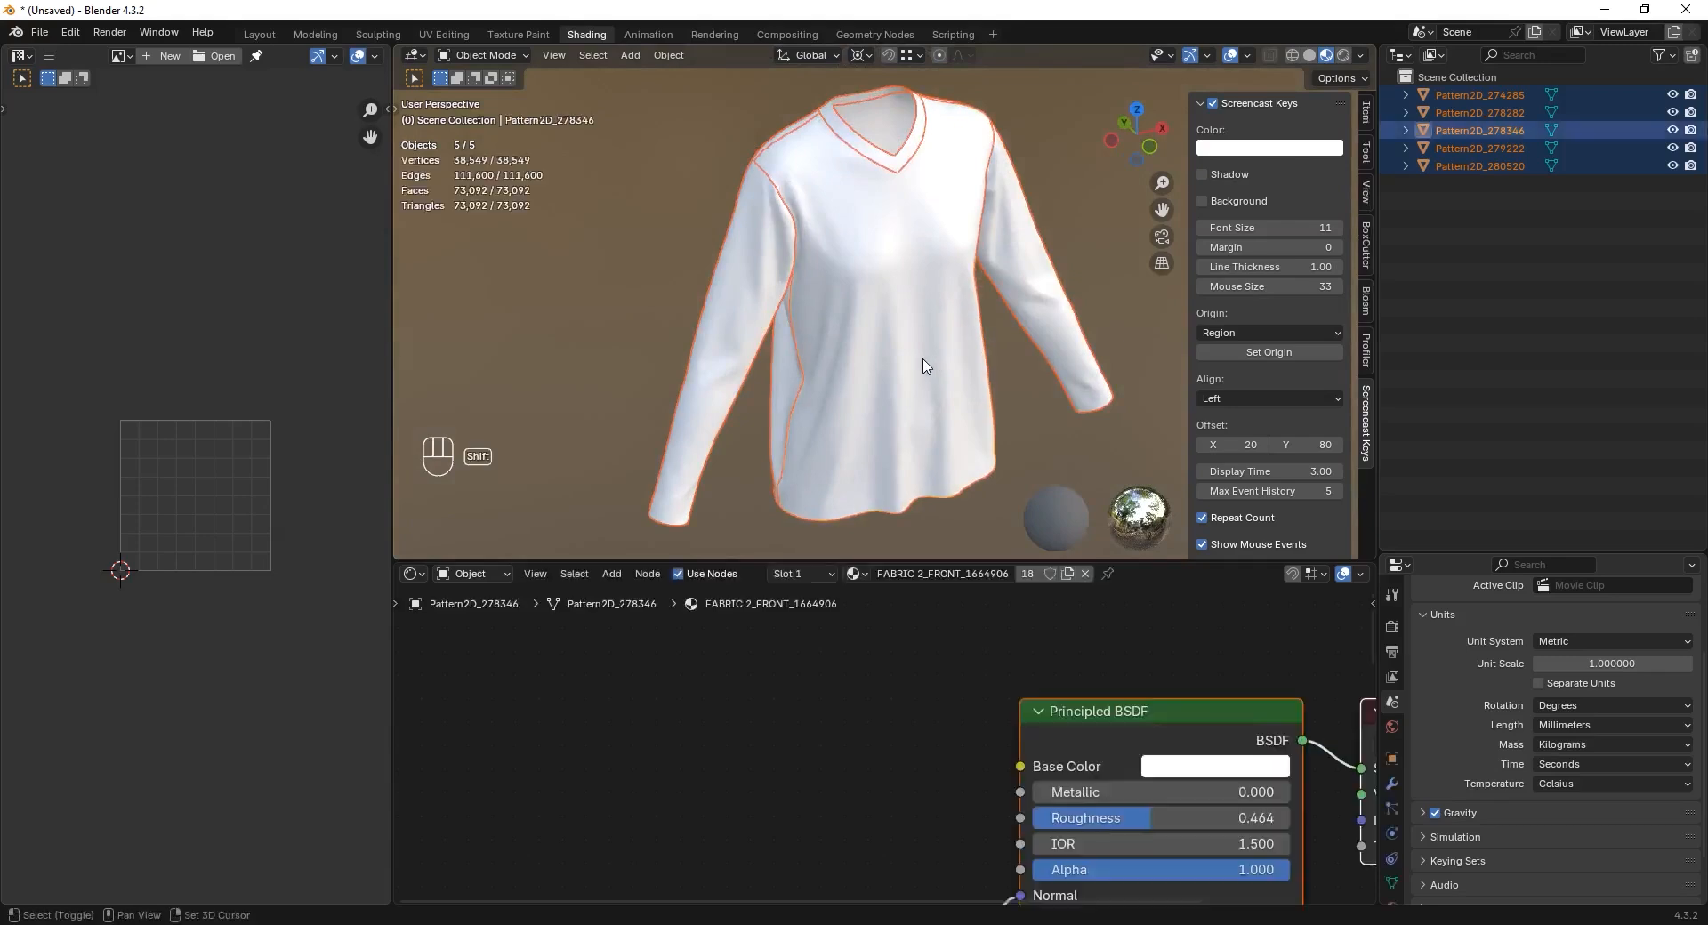
{"action": "scroll", "coordinate": [971, 273], "scroll_direction": "down", "scroll_amount": 1}
{"action": "scroll", "coordinate": [852, 303], "scroll_direction": "down", "scroll_amount": 2}
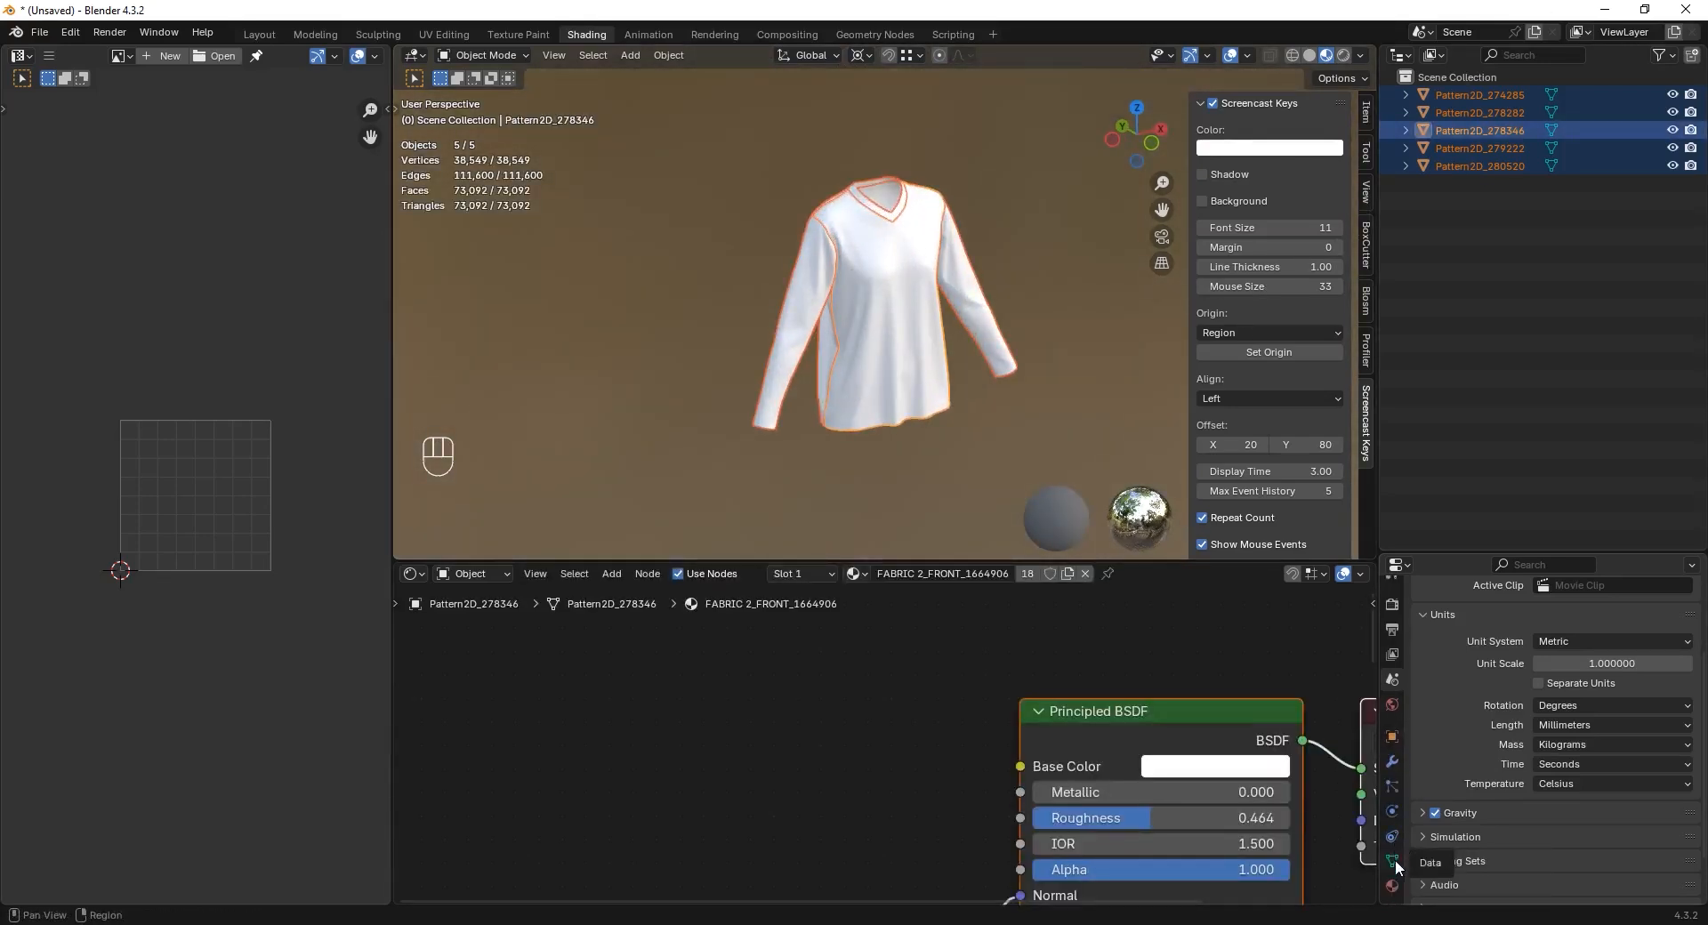
{"action": "left_click", "coordinate": [1393, 861]}
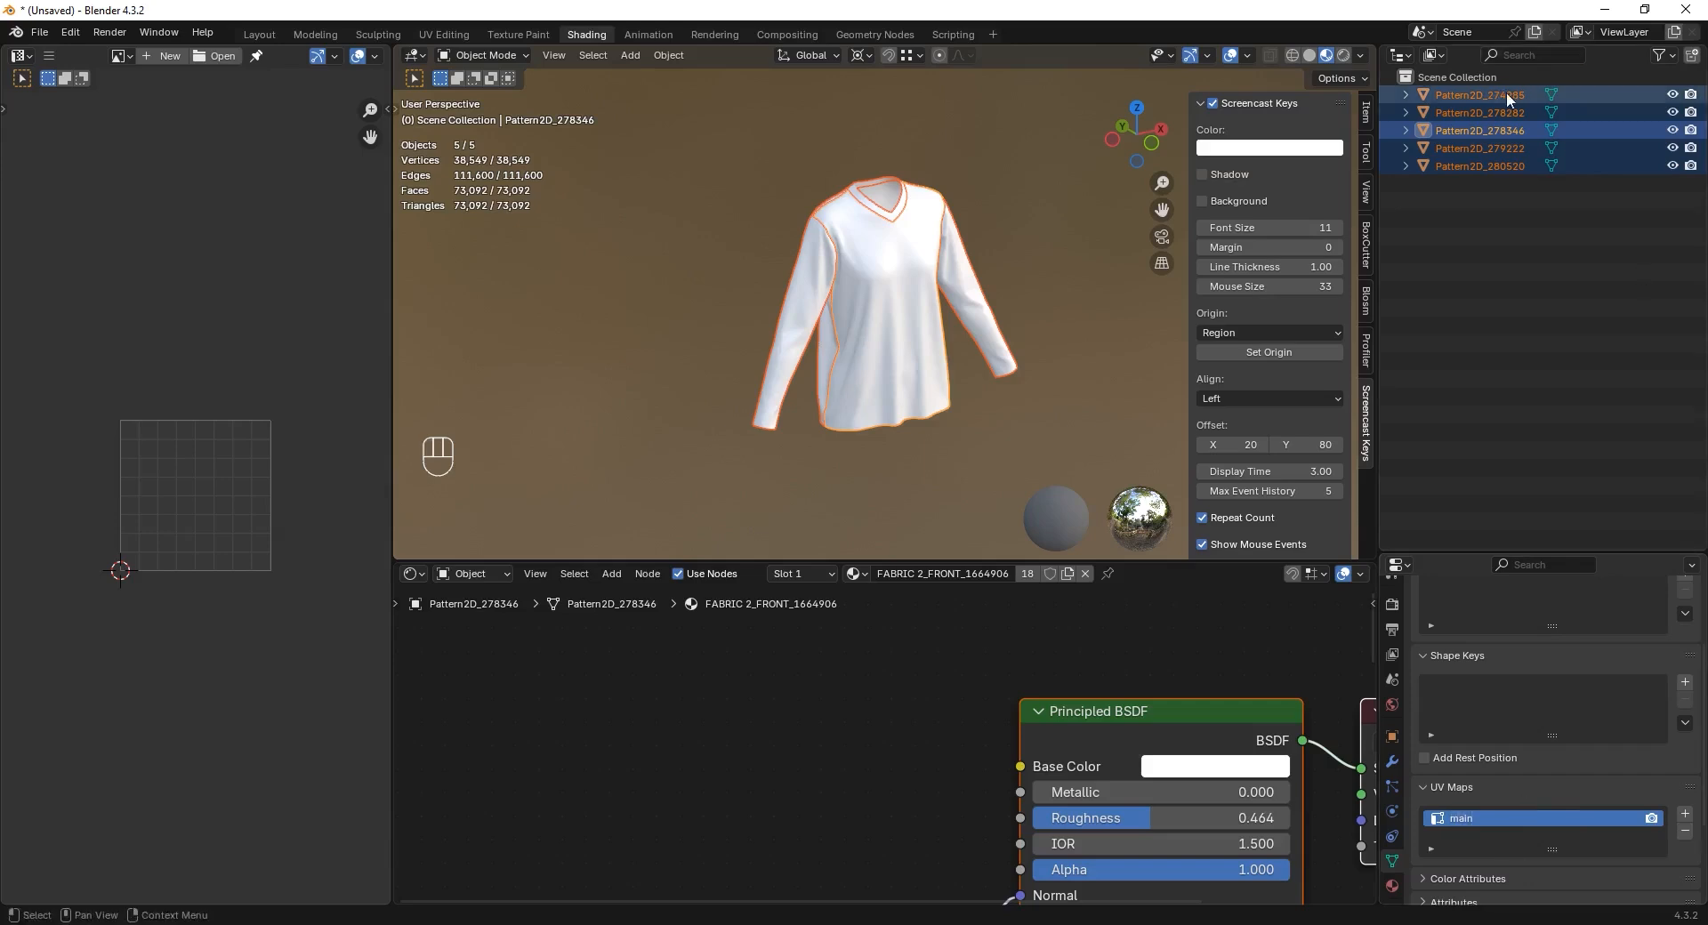
{"action": "left_click", "coordinate": [1478, 146]}
{"action": "left_click", "coordinate": [1469, 168]}
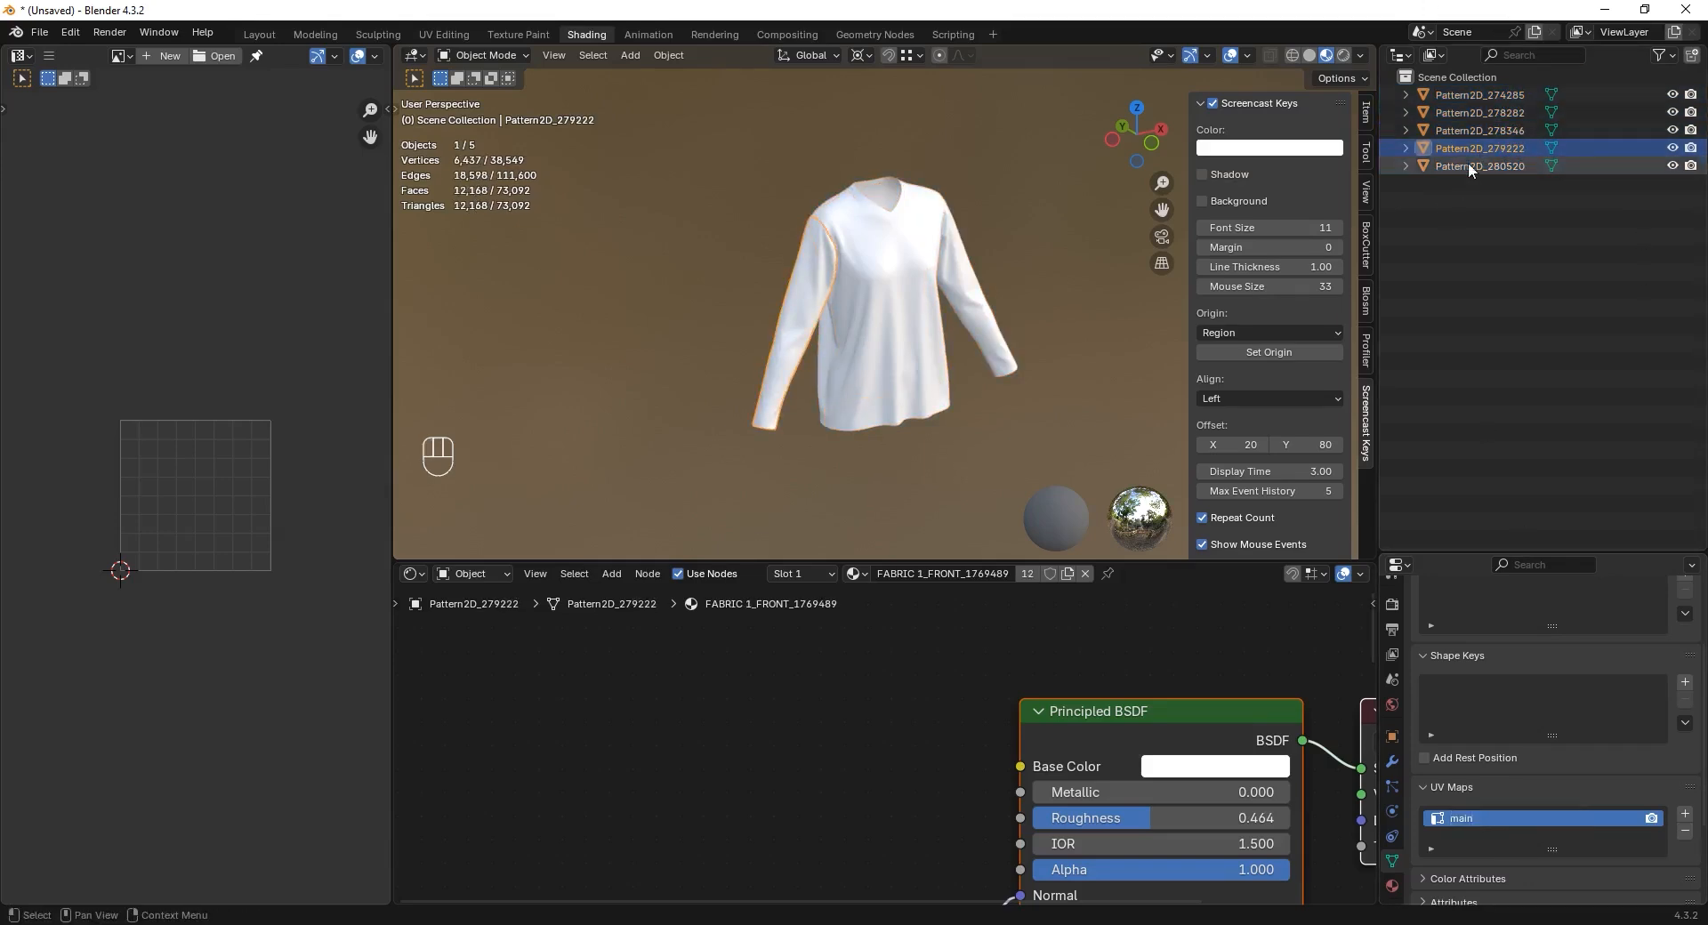
- Select all the shirt pieces with the front piece active and join them into a single object
{"action": "middle_click_drag", "start_coordinate": [773, 406], "coordinate": [703, 402]}
{"action": "scroll", "coordinate": [703, 402], "scroll_direction": "up", "scroll_amount": 2}
{"action": "left_click_drag", "start_coordinate": [391, 397], "coordinate": [519, 383]}
{"action": "key", "text": "a"}
{"action": "left_click", "coordinate": [917, 331], "text": "shift"}
{"action": "mouse_move", "coordinate": [917, 331]}
{"action": "middle_mouse_down"}
{"action": "mouse_move", "coordinate": [1012, 336]}
{"action": "mouse_move", "coordinate": [916, 331]}
{"action": "middle_mouse_up"}
{"action": "key", "text": "ctrl+j"}
- Hide the 3D viewport's sidebar and widen the UV editor to about half of the workspace
{"action": "left_click_drag", "start_coordinate": [521, 322], "coordinate": [606, 319]}
{"action": "key", "text": "n"}
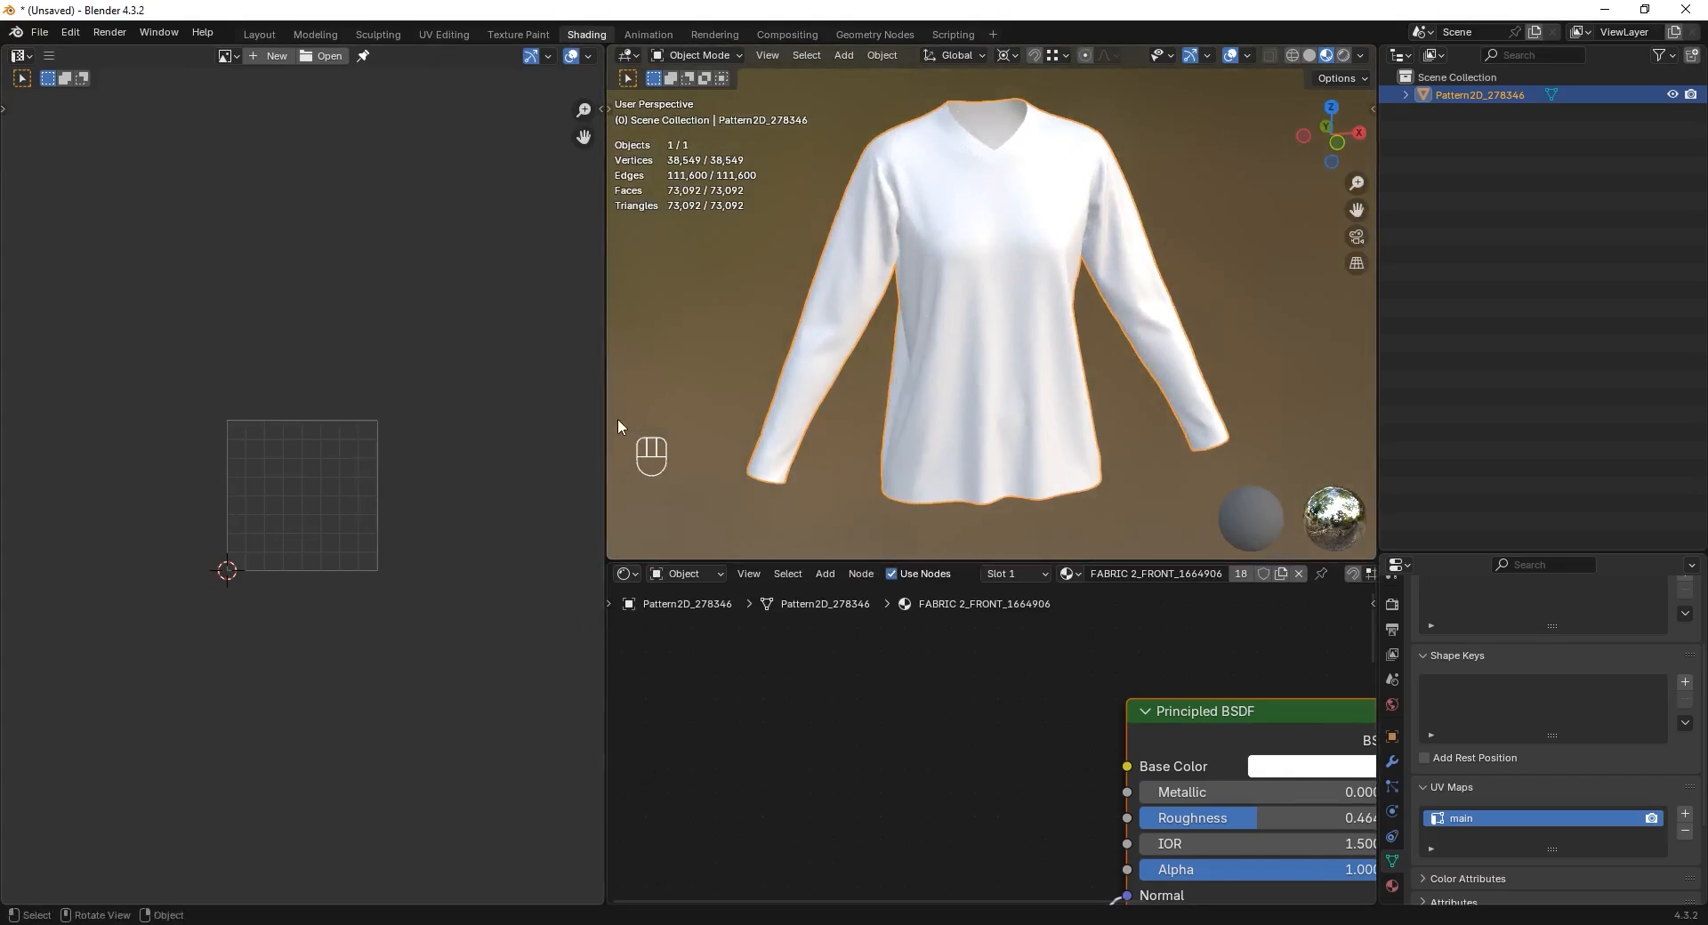
{"action": "left_click_drag", "start_coordinate": [606, 427], "coordinate": [709, 418]}
{"action": "scroll", "coordinate": [1073, 343], "scroll_direction": "down", "scroll_amount": 2}
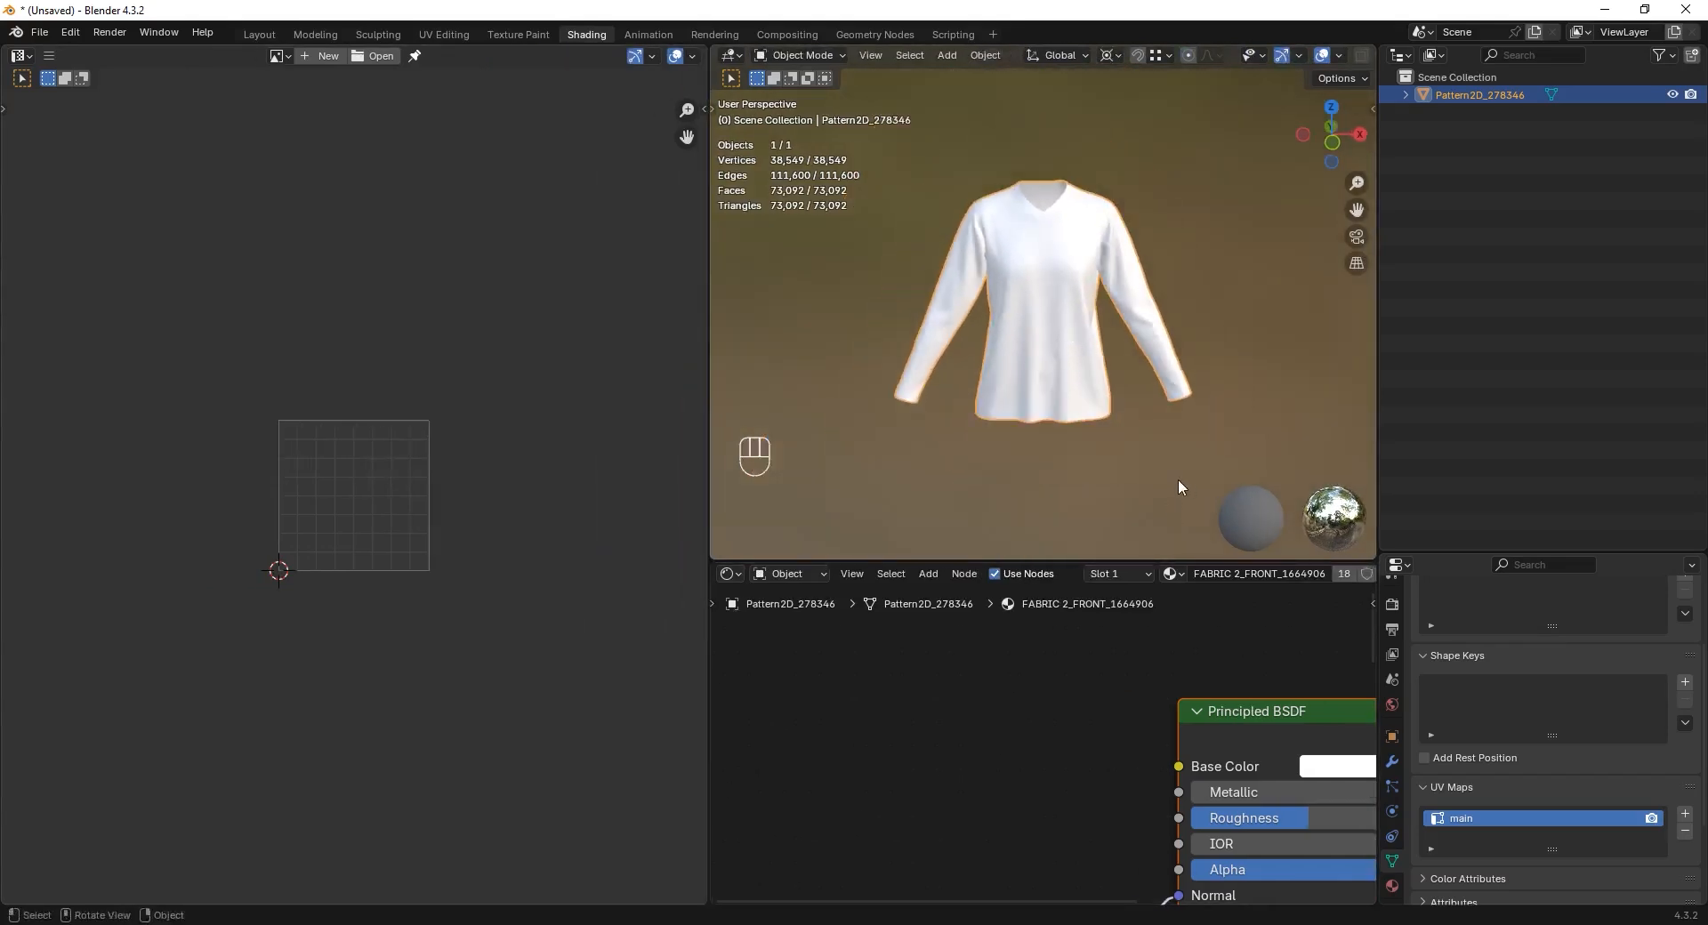
- Open the template image start-01.png from the Tutoriel folder in the UV editor
{"action": "key", "text": "alt+Tab"}
{"action": "left_click", "coordinate": [551, 663]}
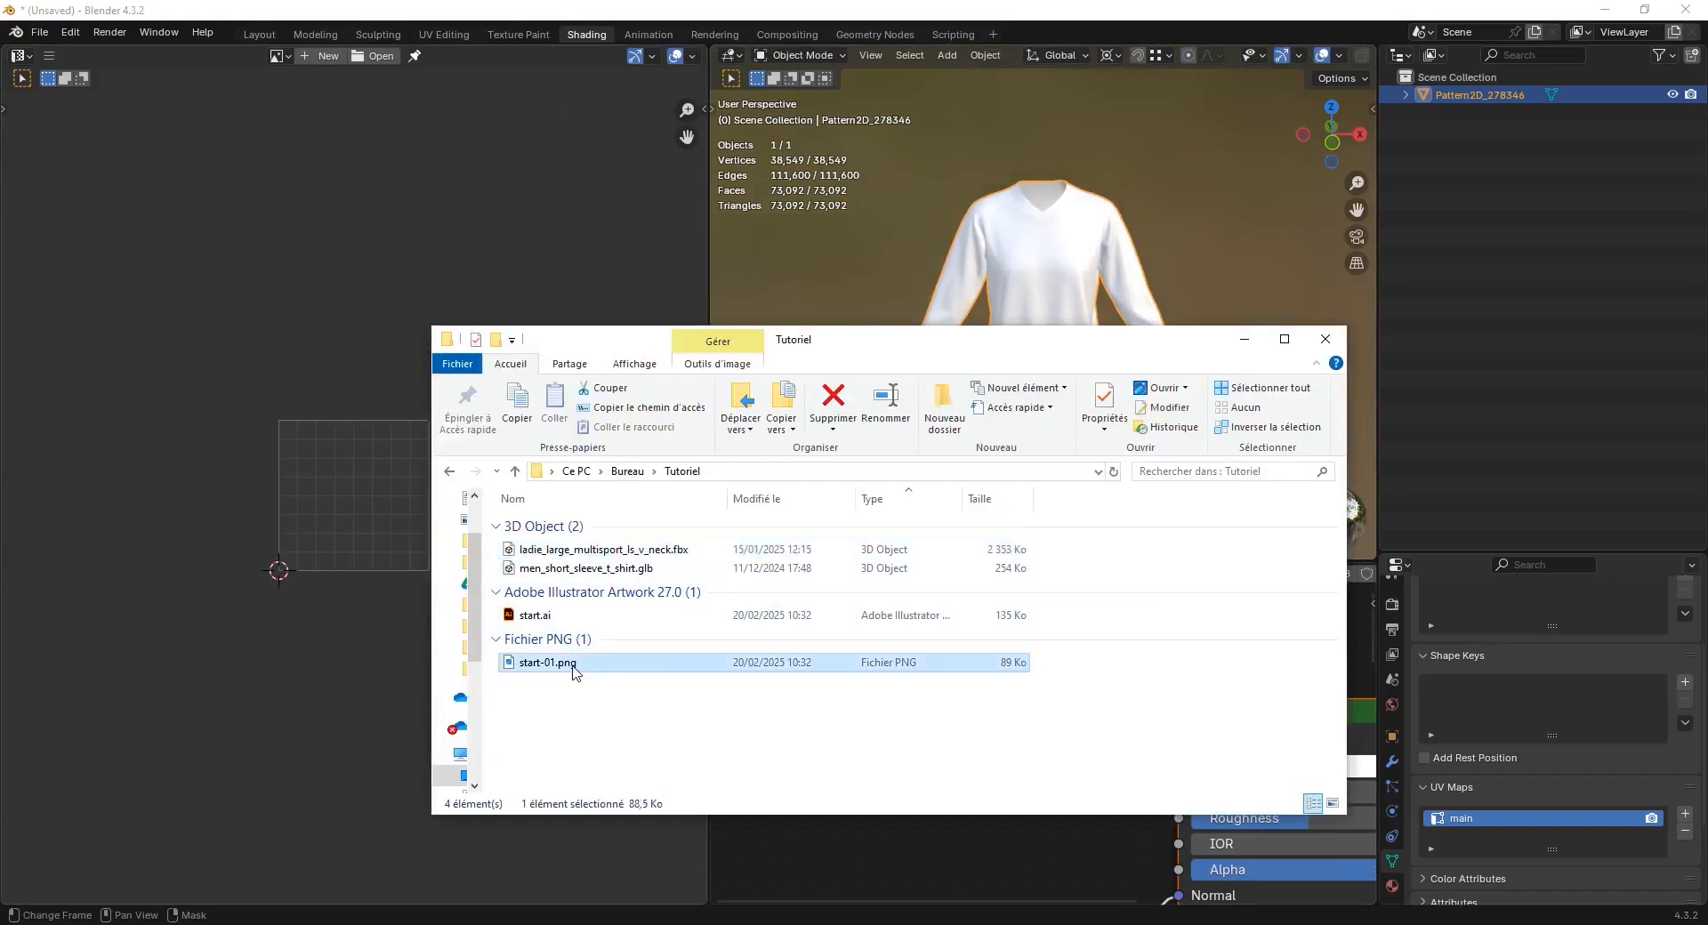
{"action": "left_click", "coordinate": [620, 197]}
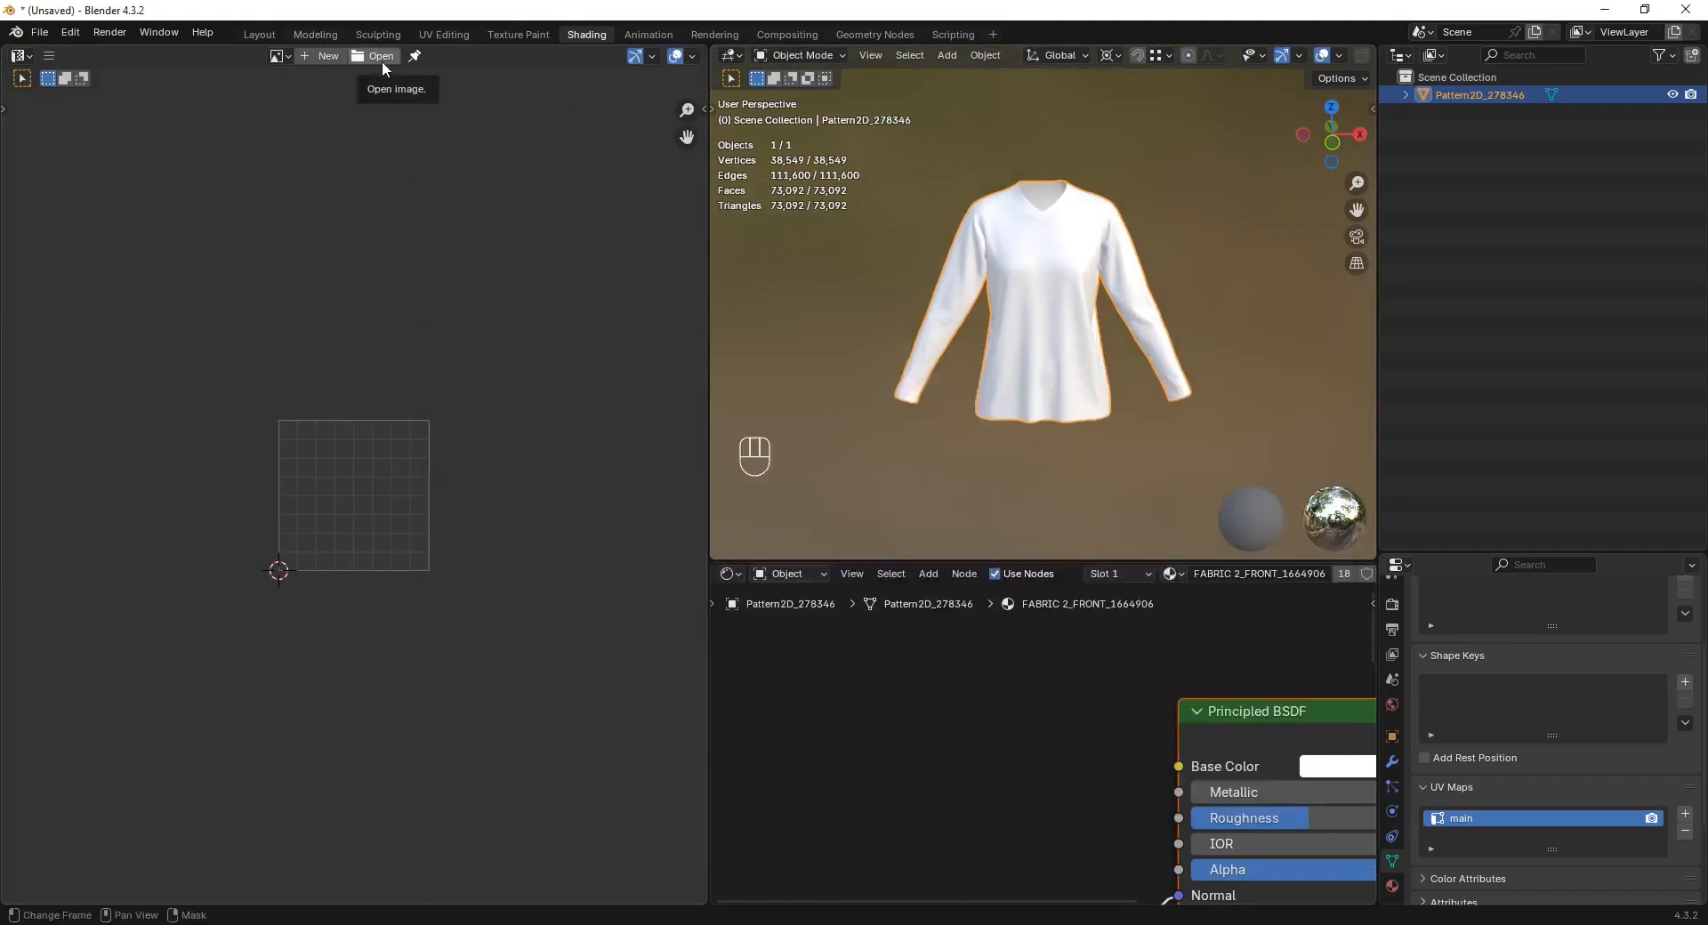
{"action": "left_click", "coordinate": [374, 56]}
{"action": "left_click", "coordinate": [402, 684]}
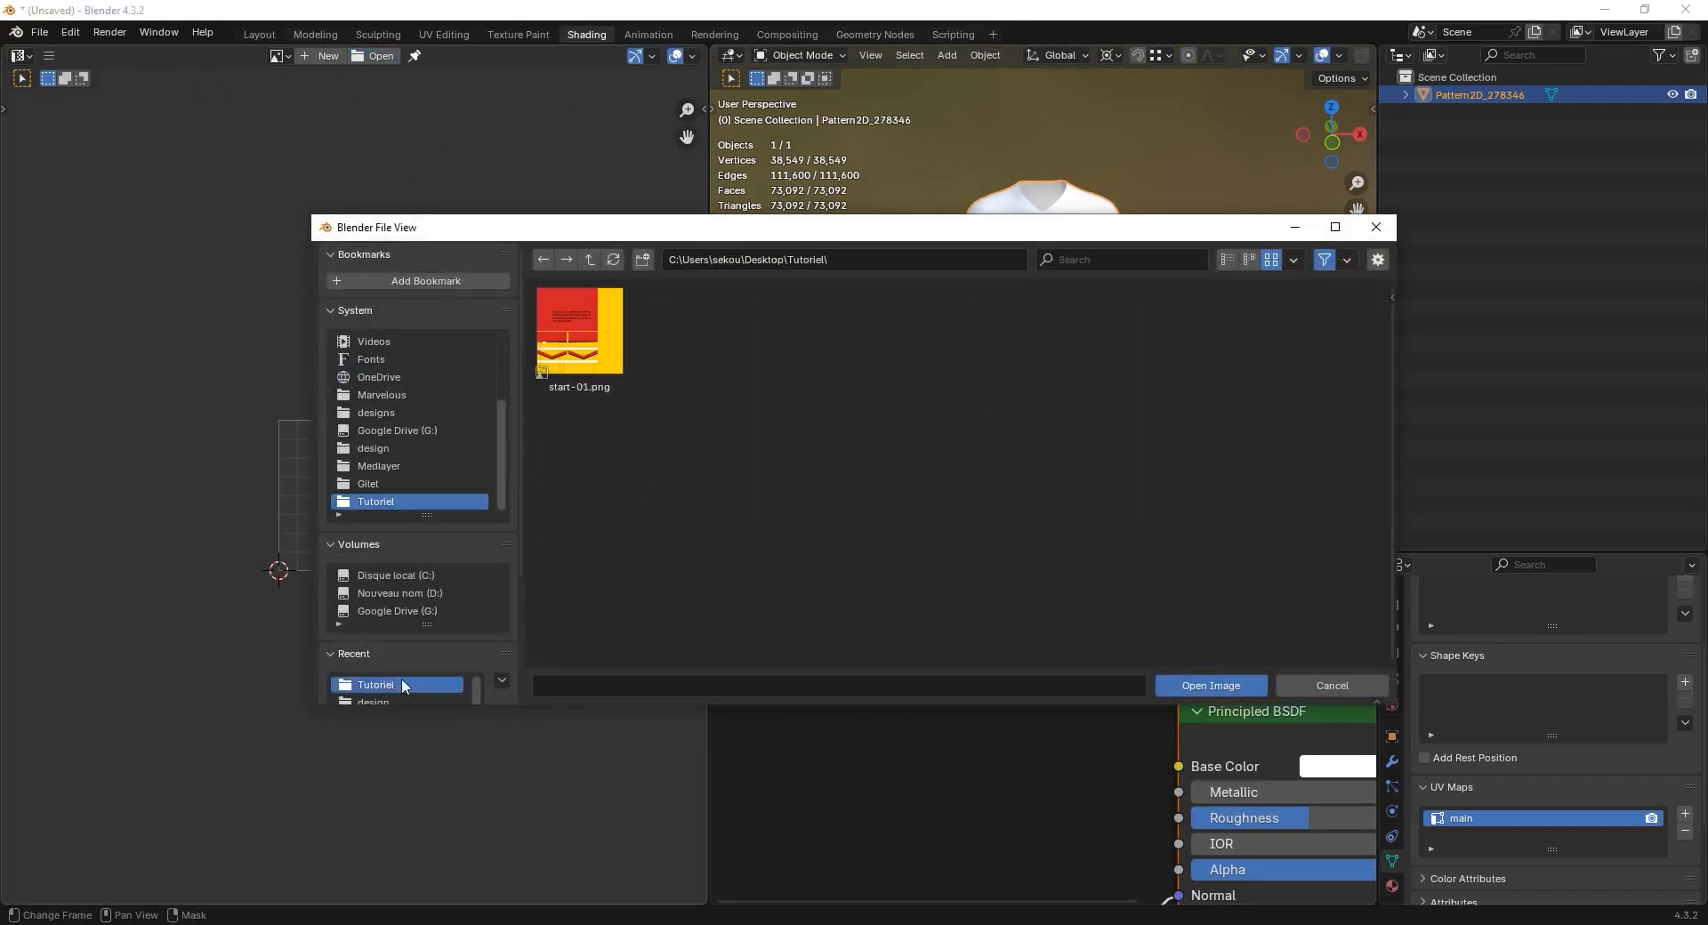
{"action": "double_click", "coordinate": [592, 359]}
{"action": "scroll", "coordinate": [450, 527], "scroll_direction": "down", "scroll_amount": 5}
- Enter Edit Mode and move all the UV islands so the back panel's neckline lies over the template's back neckline
{"action": "key", "text": "Tab"}
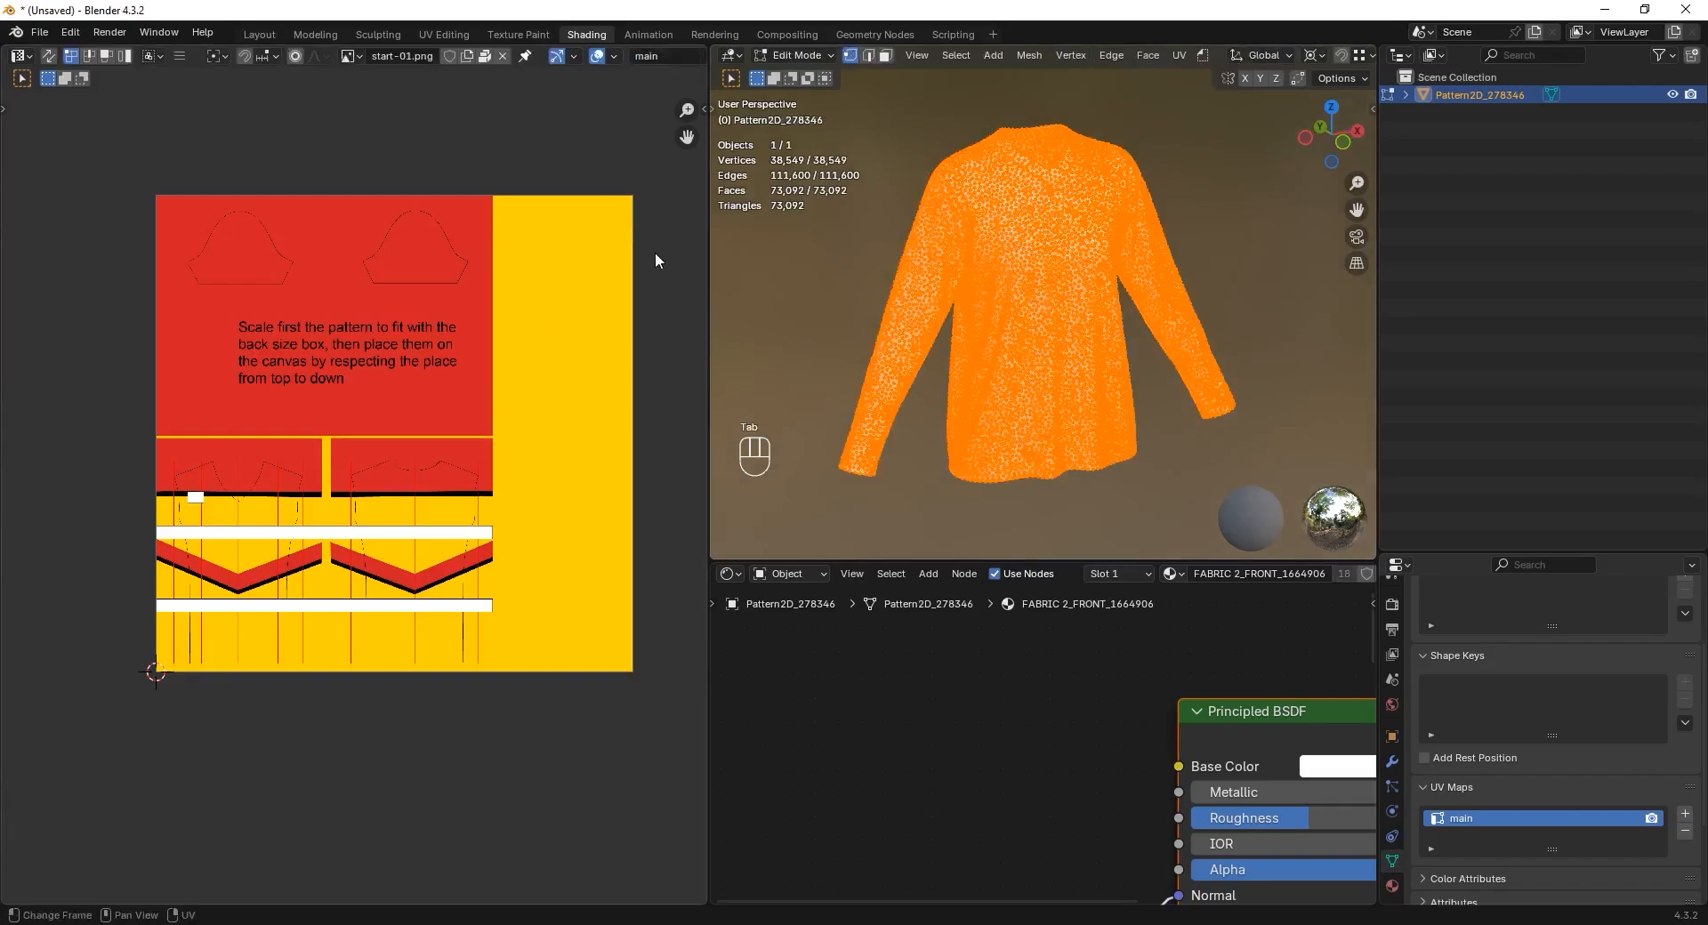
{"action": "scroll", "coordinate": [317, 543], "scroll_direction": "down", "scroll_amount": 7}
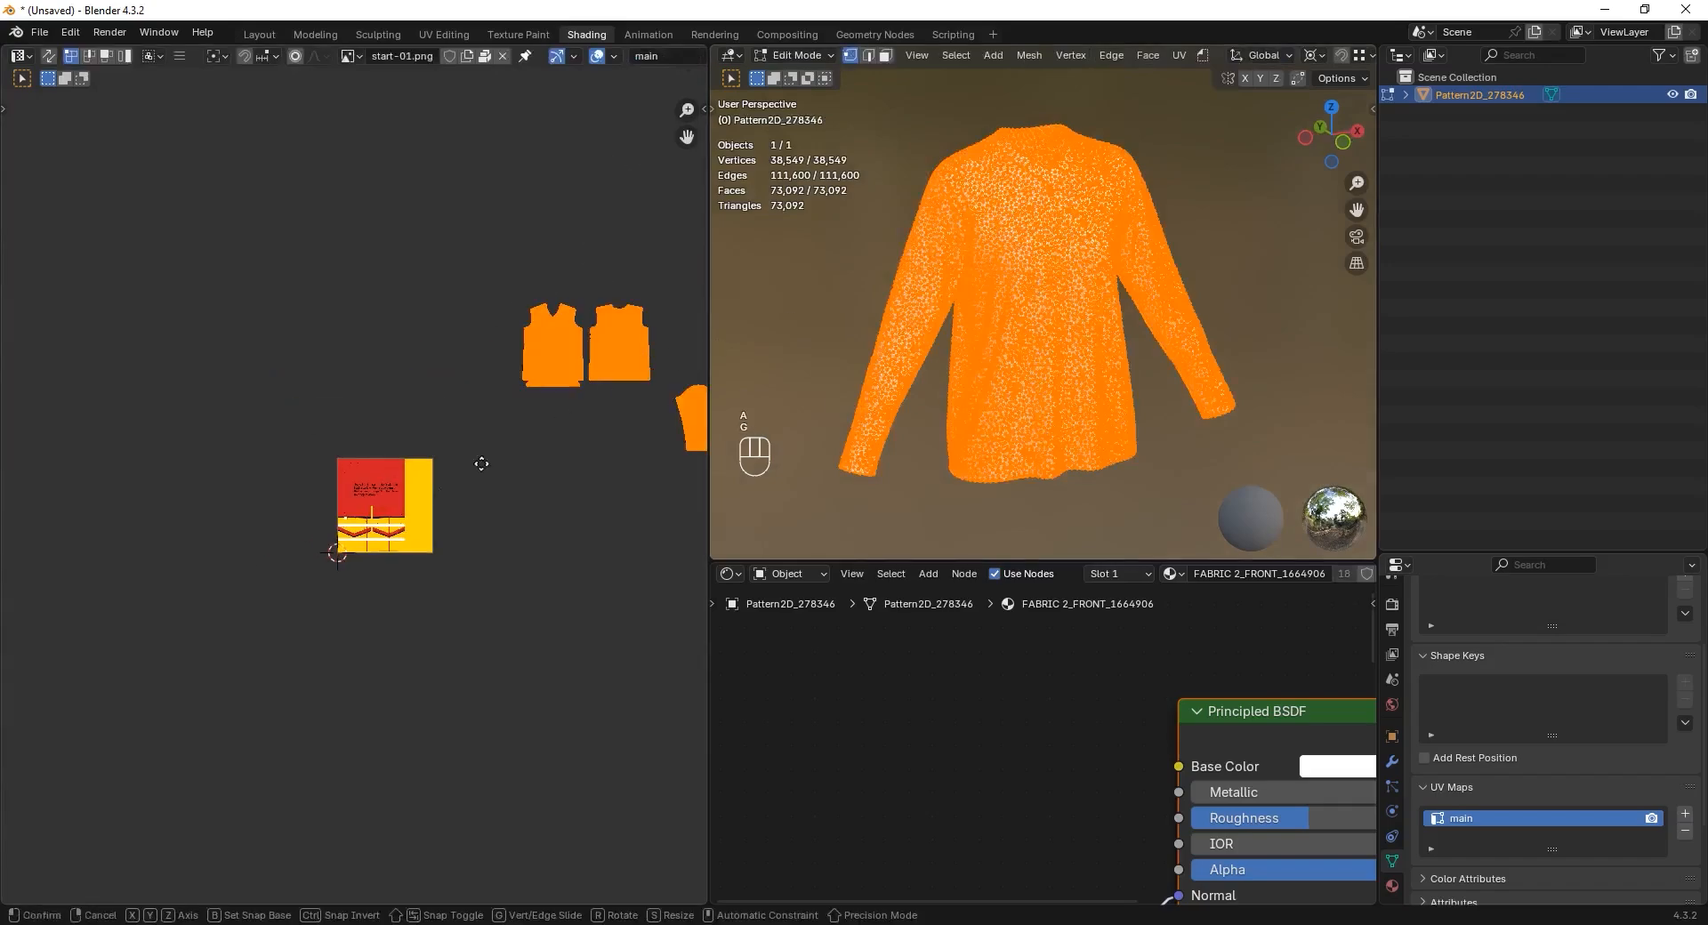
{"action": "left_click", "coordinate": [248, 648]}
{"action": "scroll", "coordinate": [363, 503], "scroll_direction": "up", "scroll_amount": 8}
{"action": "middle_click_drag", "start_coordinate": [409, 538], "coordinate": [361, 380]}
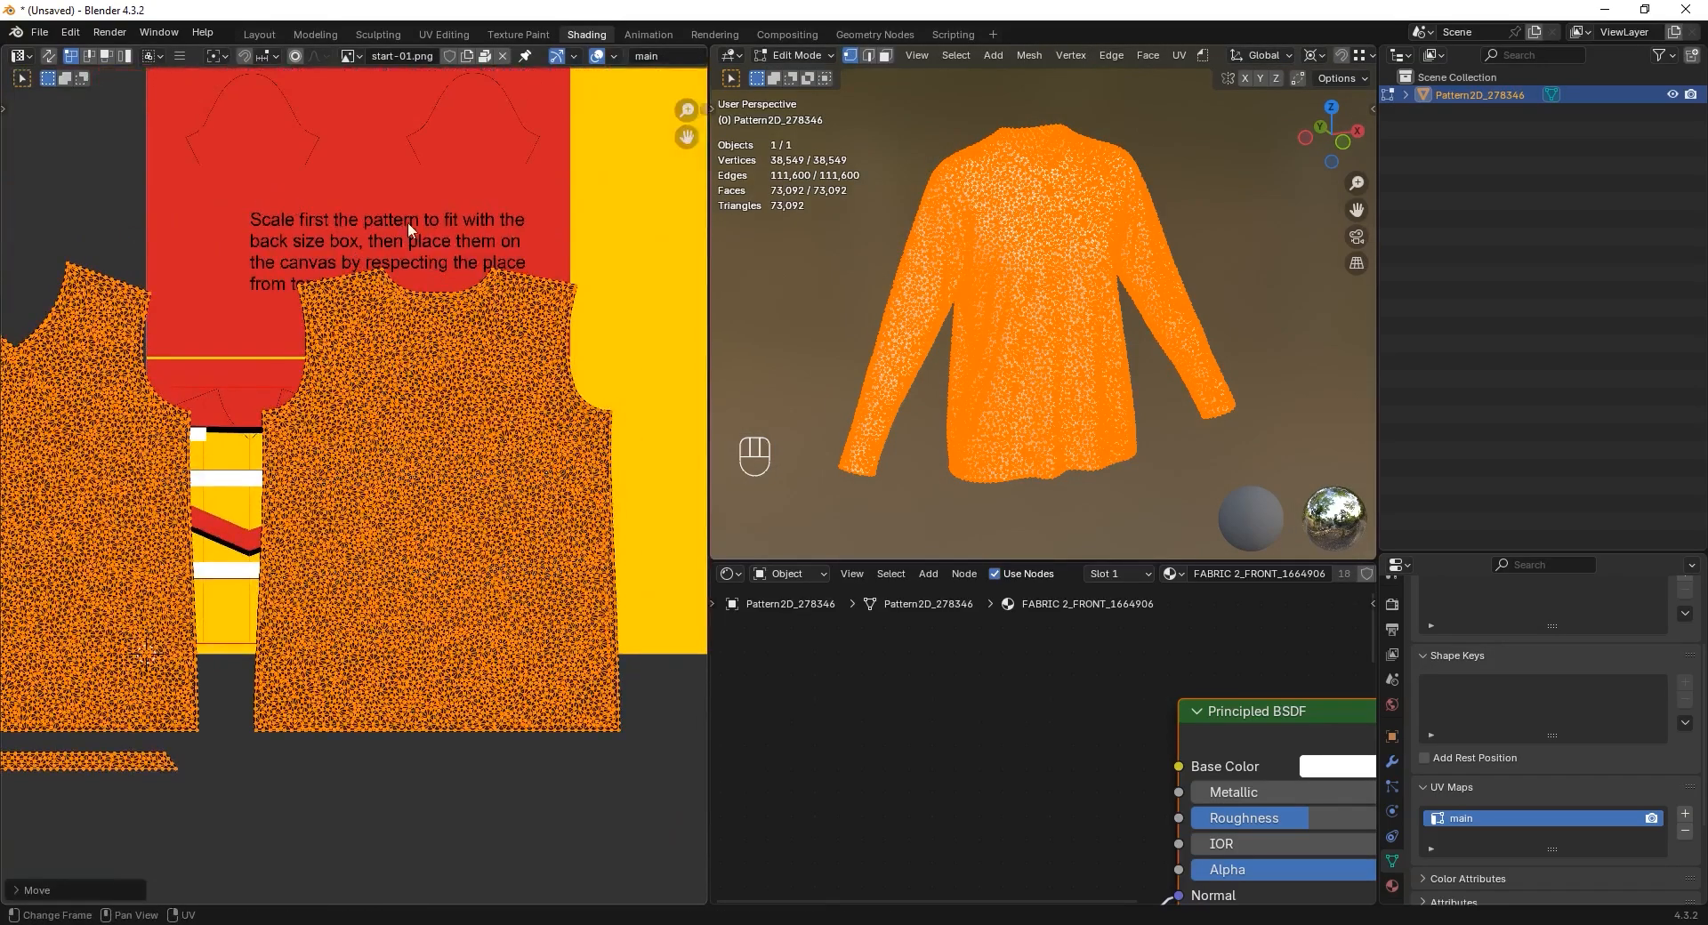
{"action": "key", "text": "g"}
{"action": "left_click", "coordinate": [497, 417]}
- Set the UV pivot point to 2D Cursor and place the cursor at the top centre of the template's back neckline
{"action": "scroll", "coordinate": [440, 487], "scroll_direction": "up", "scroll_amount": 3}
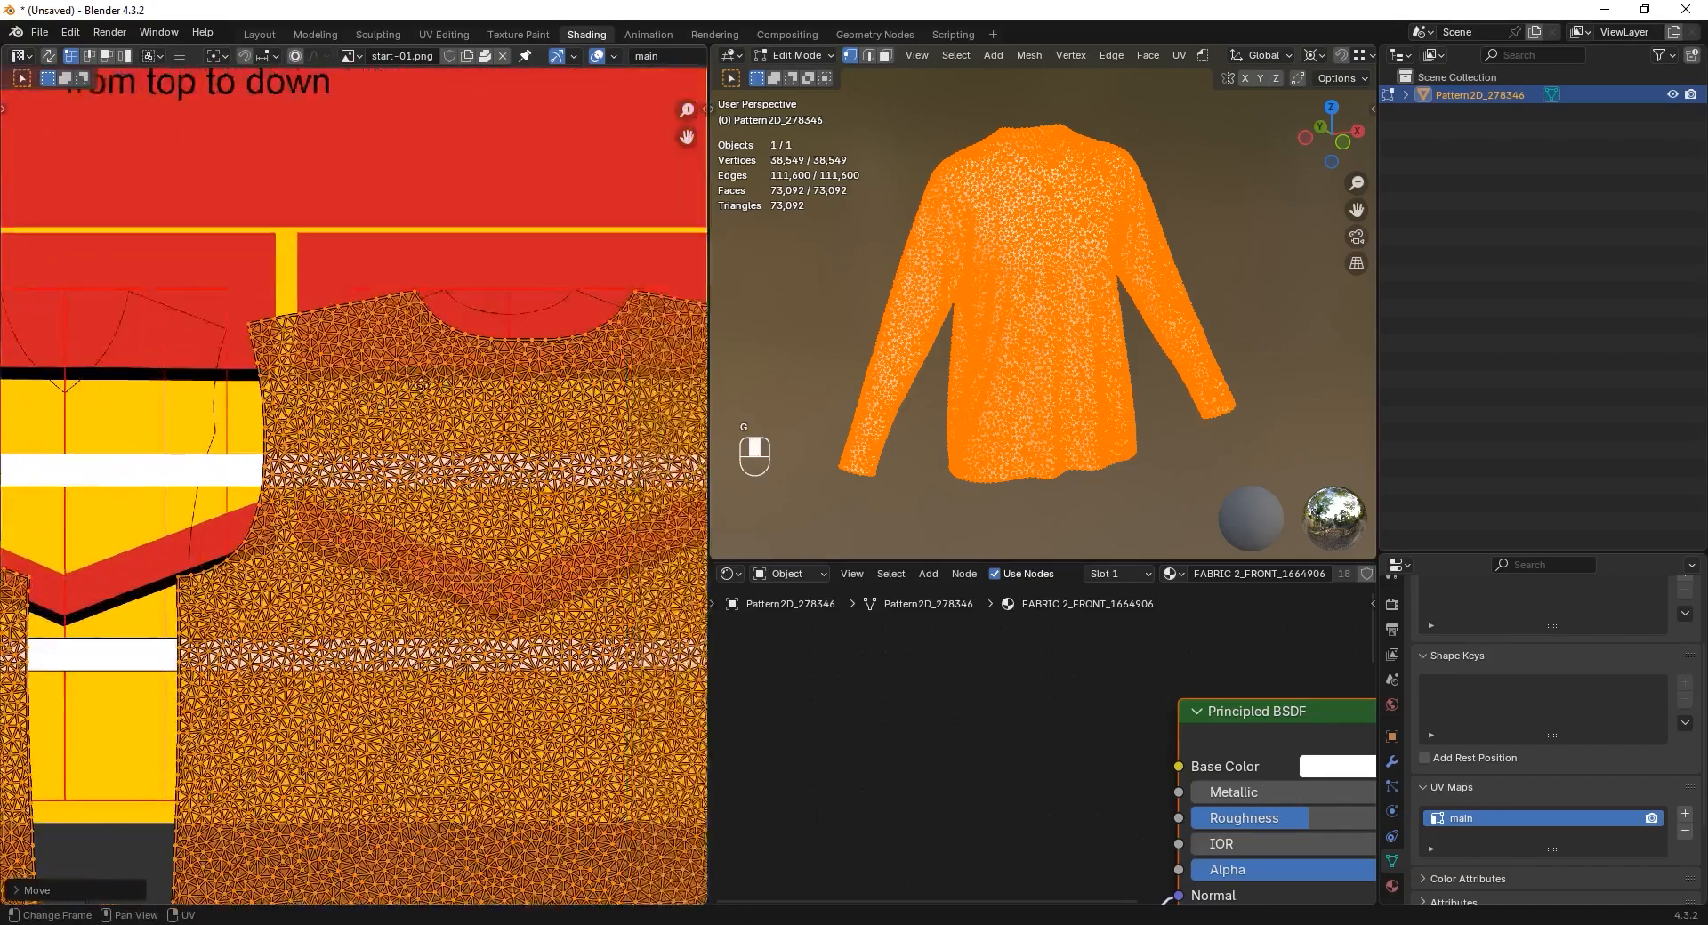
{"action": "scroll", "coordinate": [356, 498], "scroll_direction": "down", "scroll_amount": 10}
{"action": "scroll", "coordinate": [392, 497], "scroll_direction": "up", "scroll_amount": 10}
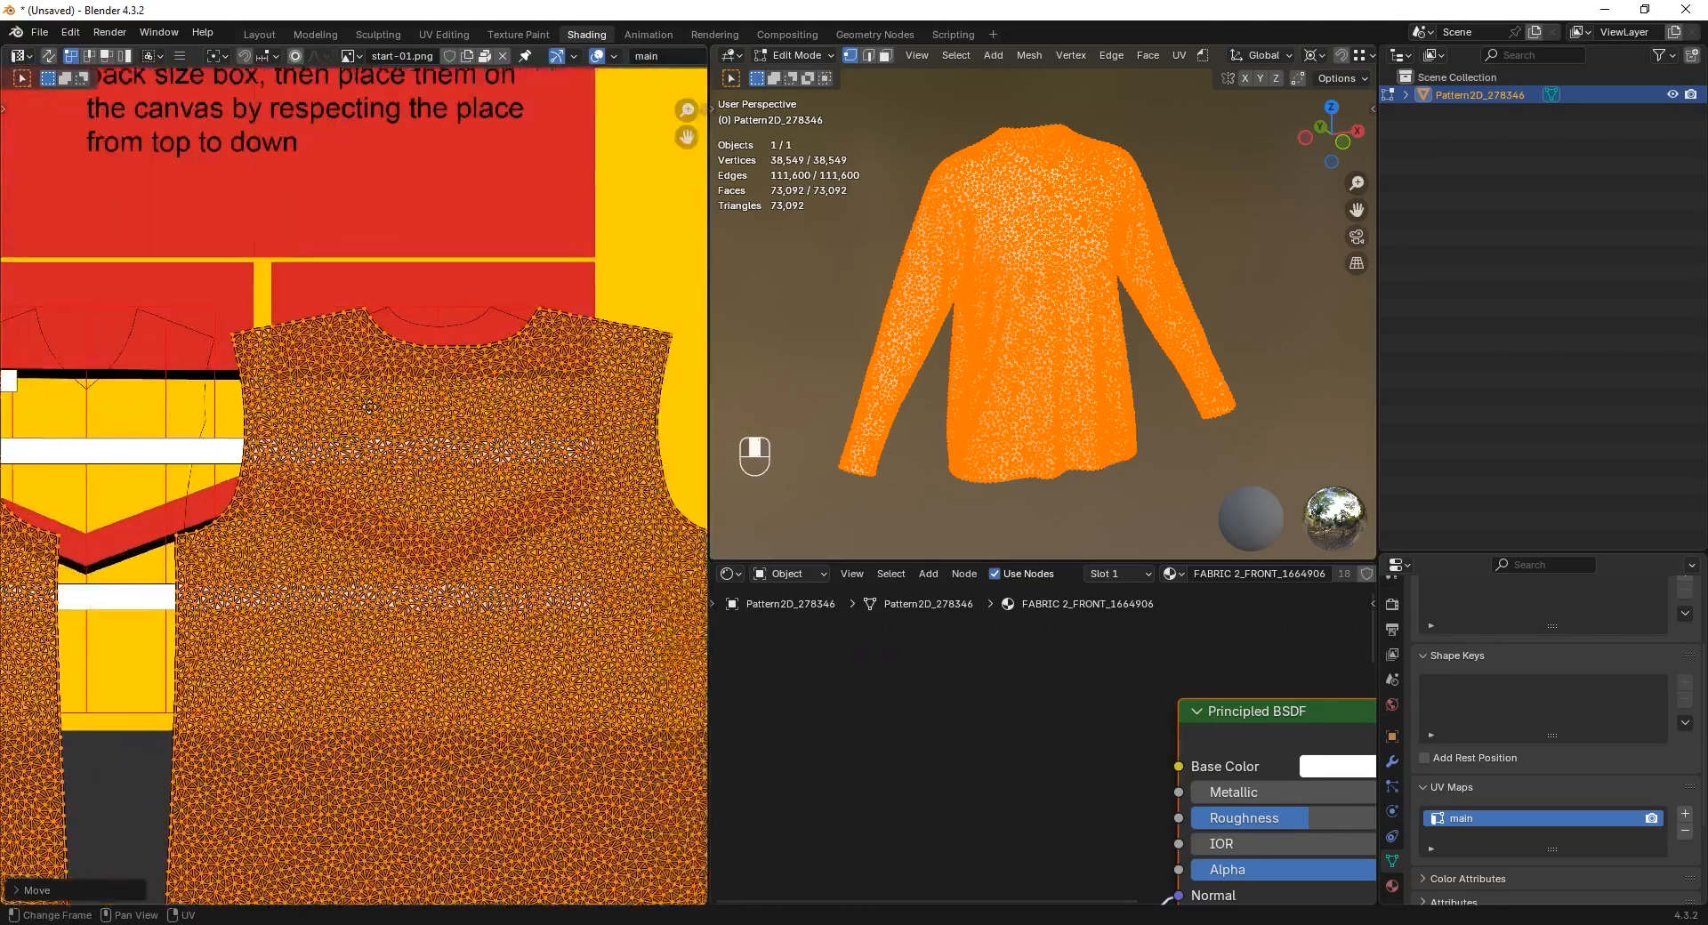
{"action": "scroll", "coordinate": [484, 458], "scroll_direction": "up", "scroll_amount": 1}
{"action": "scroll", "coordinate": [517, 382], "scroll_direction": "down", "scroll_amount": 3}
{"action": "scroll", "coordinate": [527, 412], "scroll_direction": "up", "scroll_amount": 1}
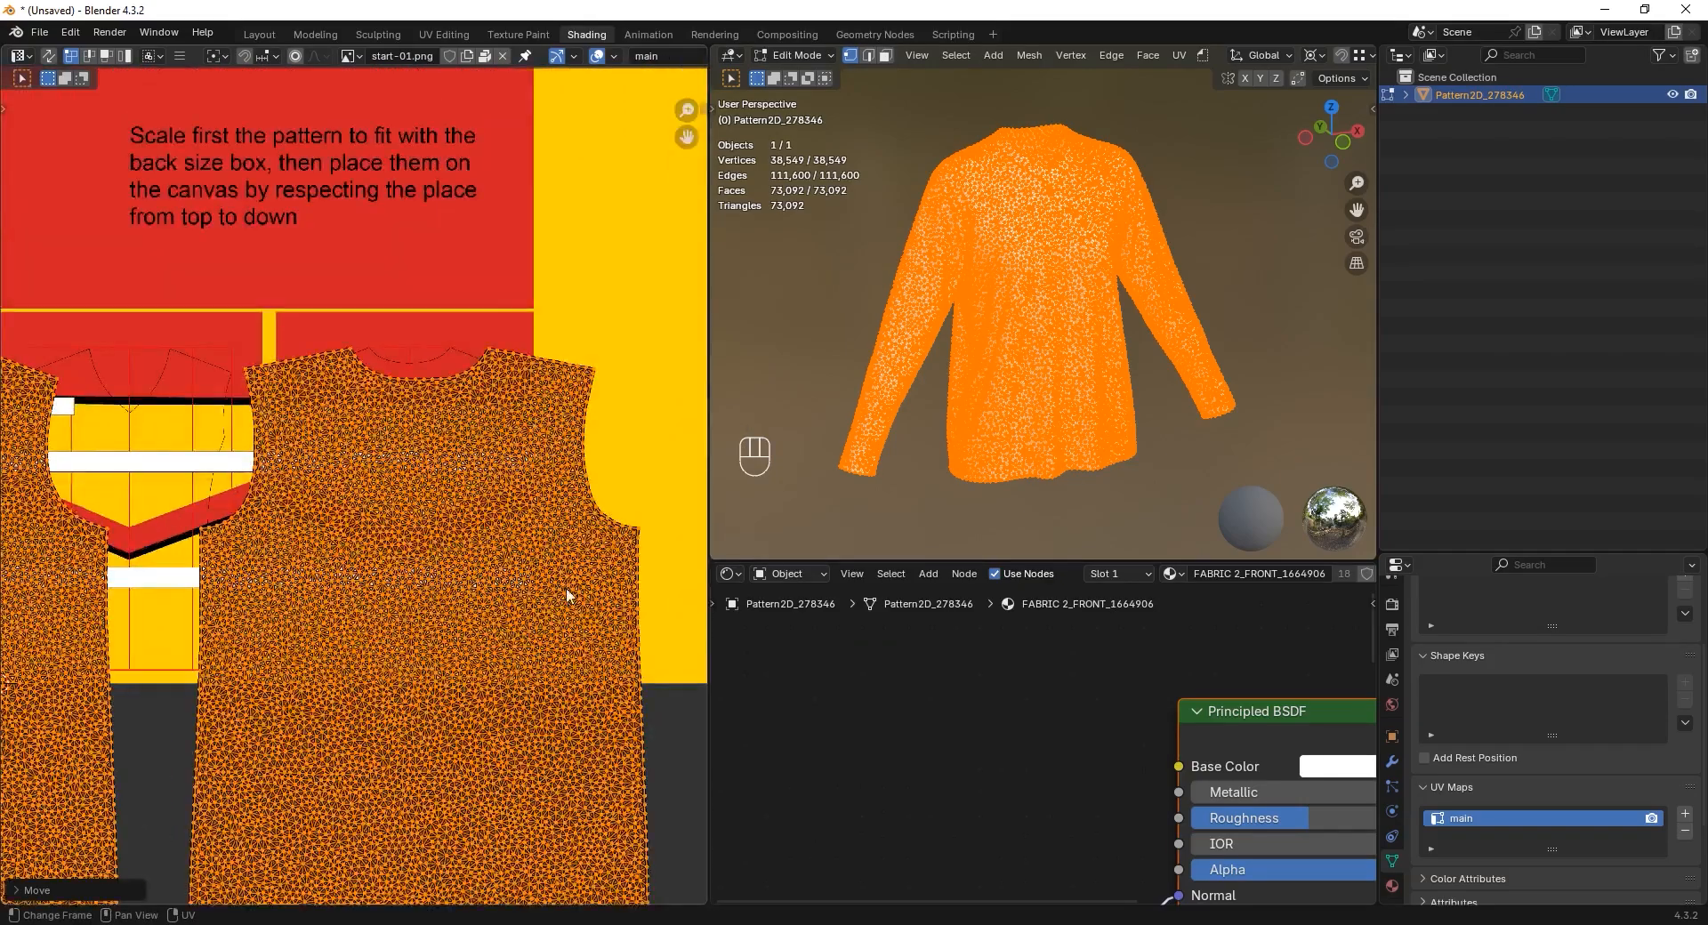
{"action": "middle_click_drag", "start_coordinate": [532, 561], "coordinate": [561, 503]}
{"action": "scroll", "coordinate": [561, 490], "scroll_direction": "down", "scroll_amount": 1}
{"action": "scroll", "coordinate": [560, 503], "scroll_direction": "up", "scroll_amount": 1}
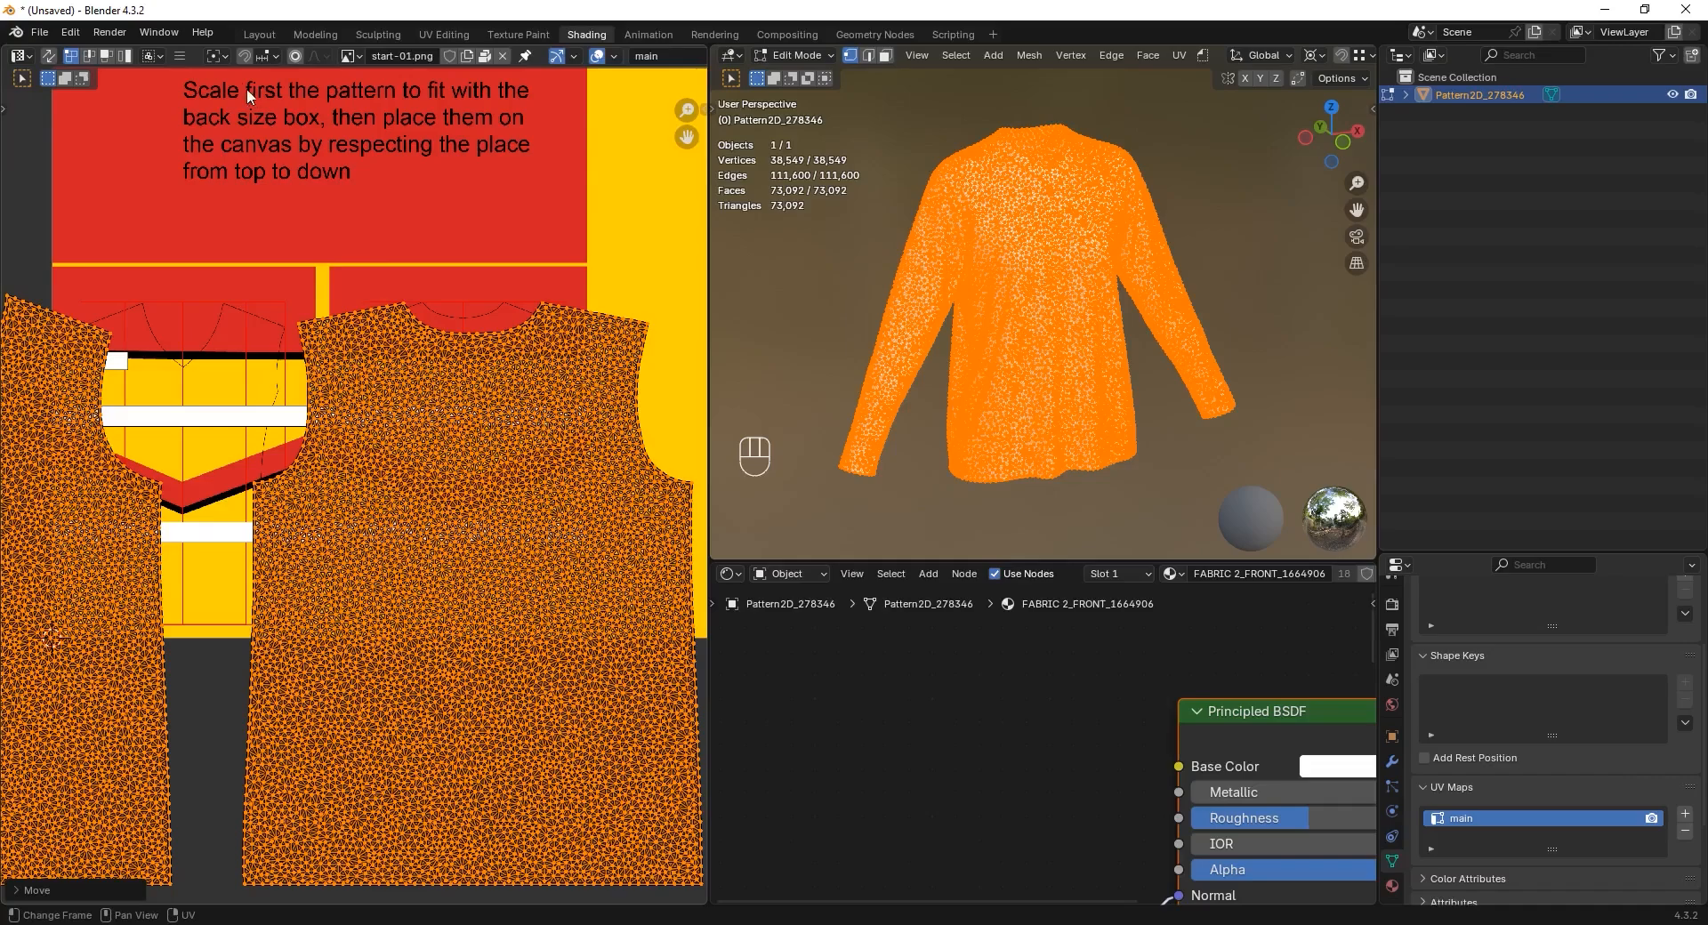
{"action": "left_click", "coordinate": [189, 56]}
{"action": "left_click", "coordinate": [248, 136]}
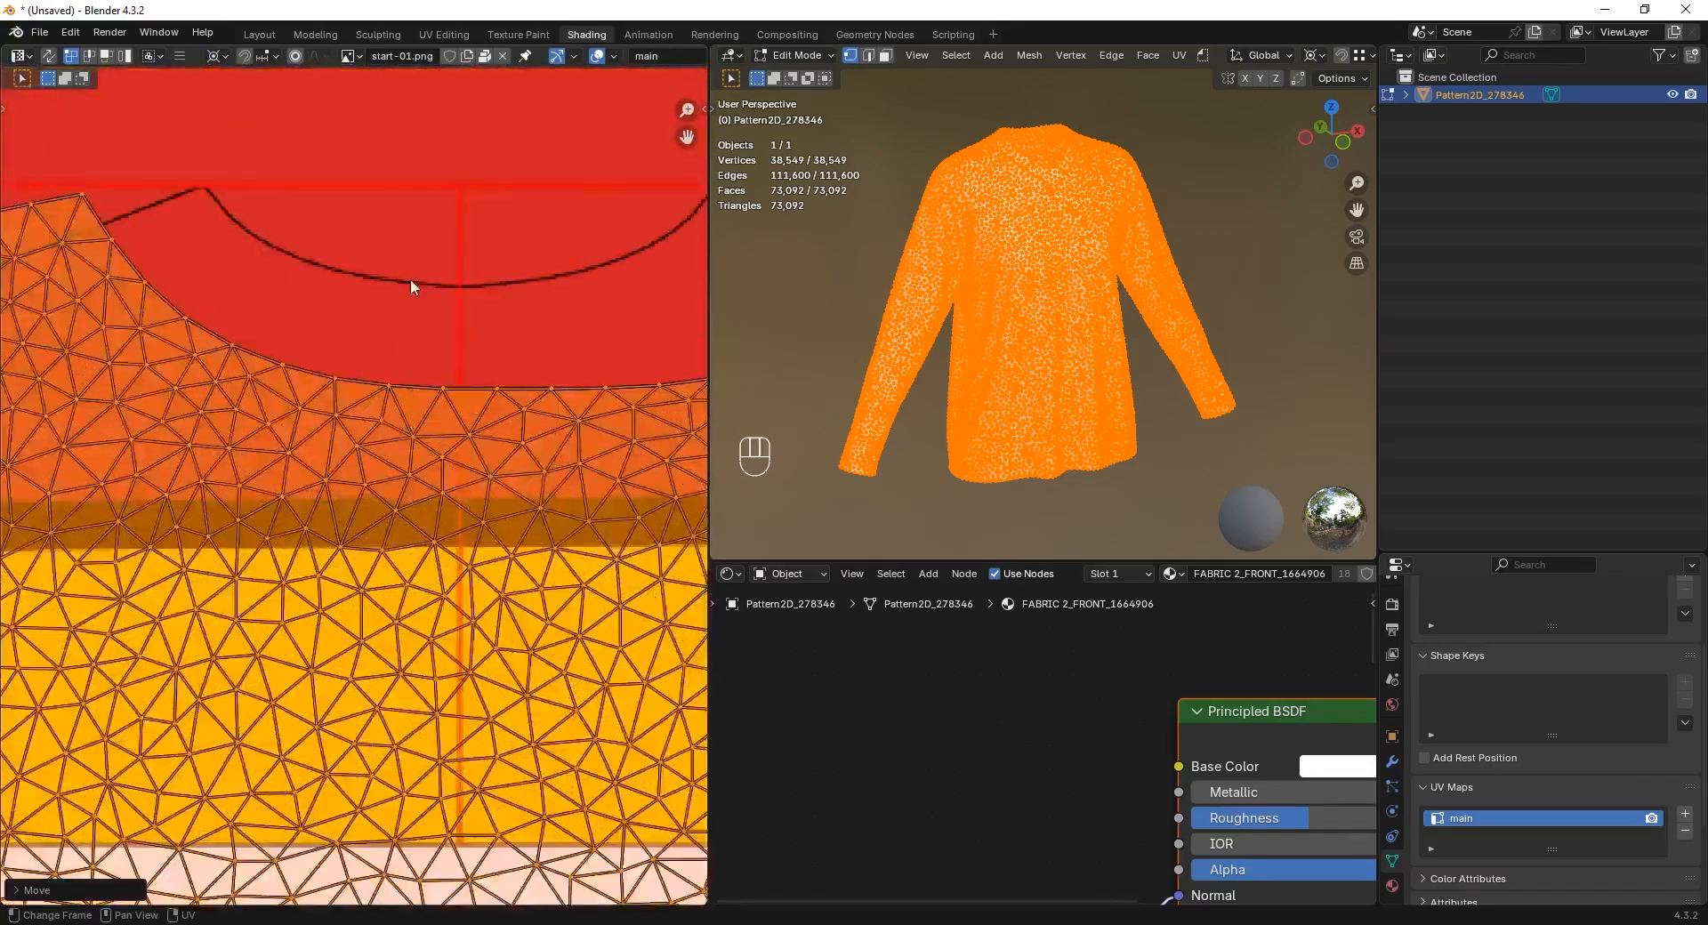
{"action": "scroll", "coordinate": [460, 186], "scroll_direction": "up", "scroll_amount": 4}
{"action": "middle_click_drag", "start_coordinate": [460, 186], "coordinate": [484, 333]}
- Scale all the UV islands down around the 2D cursor until the back panel's height fits the template's back size box
{"action": "scroll", "coordinate": [488, 355], "scroll_direction": "down", "scroll_amount": 13}
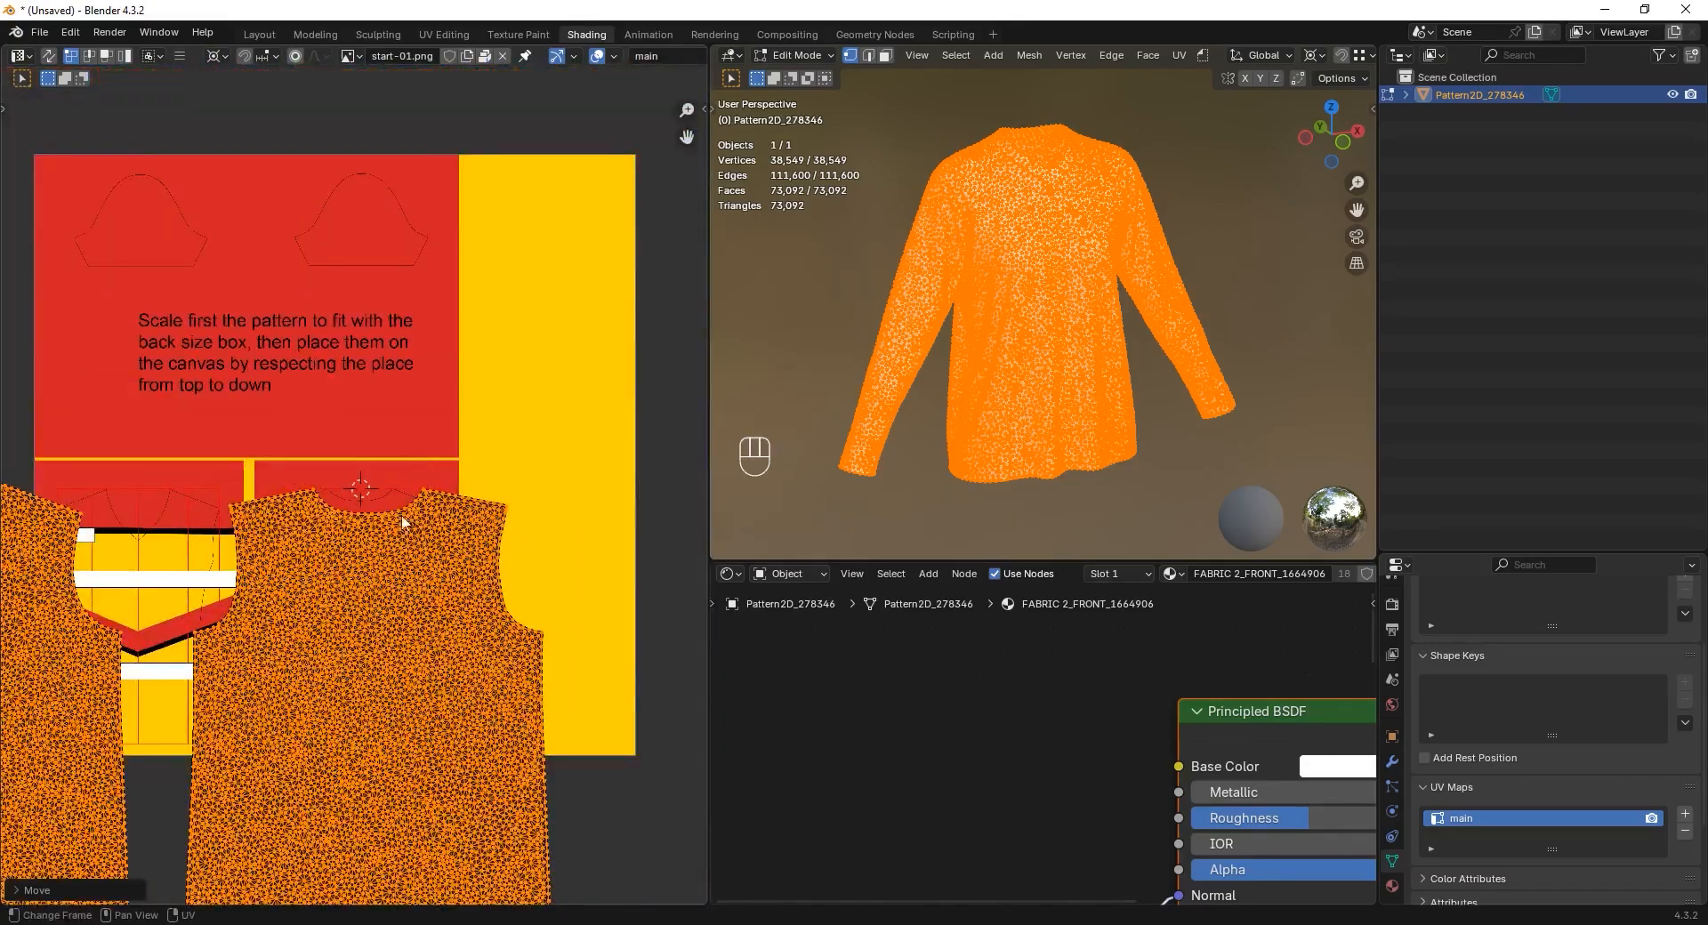
{"action": "middle_click_drag", "start_coordinate": [447, 700], "coordinate": [477, 541]}
{"action": "scroll", "coordinate": [452, 360], "scroll_direction": "up", "scroll_amount": 1}
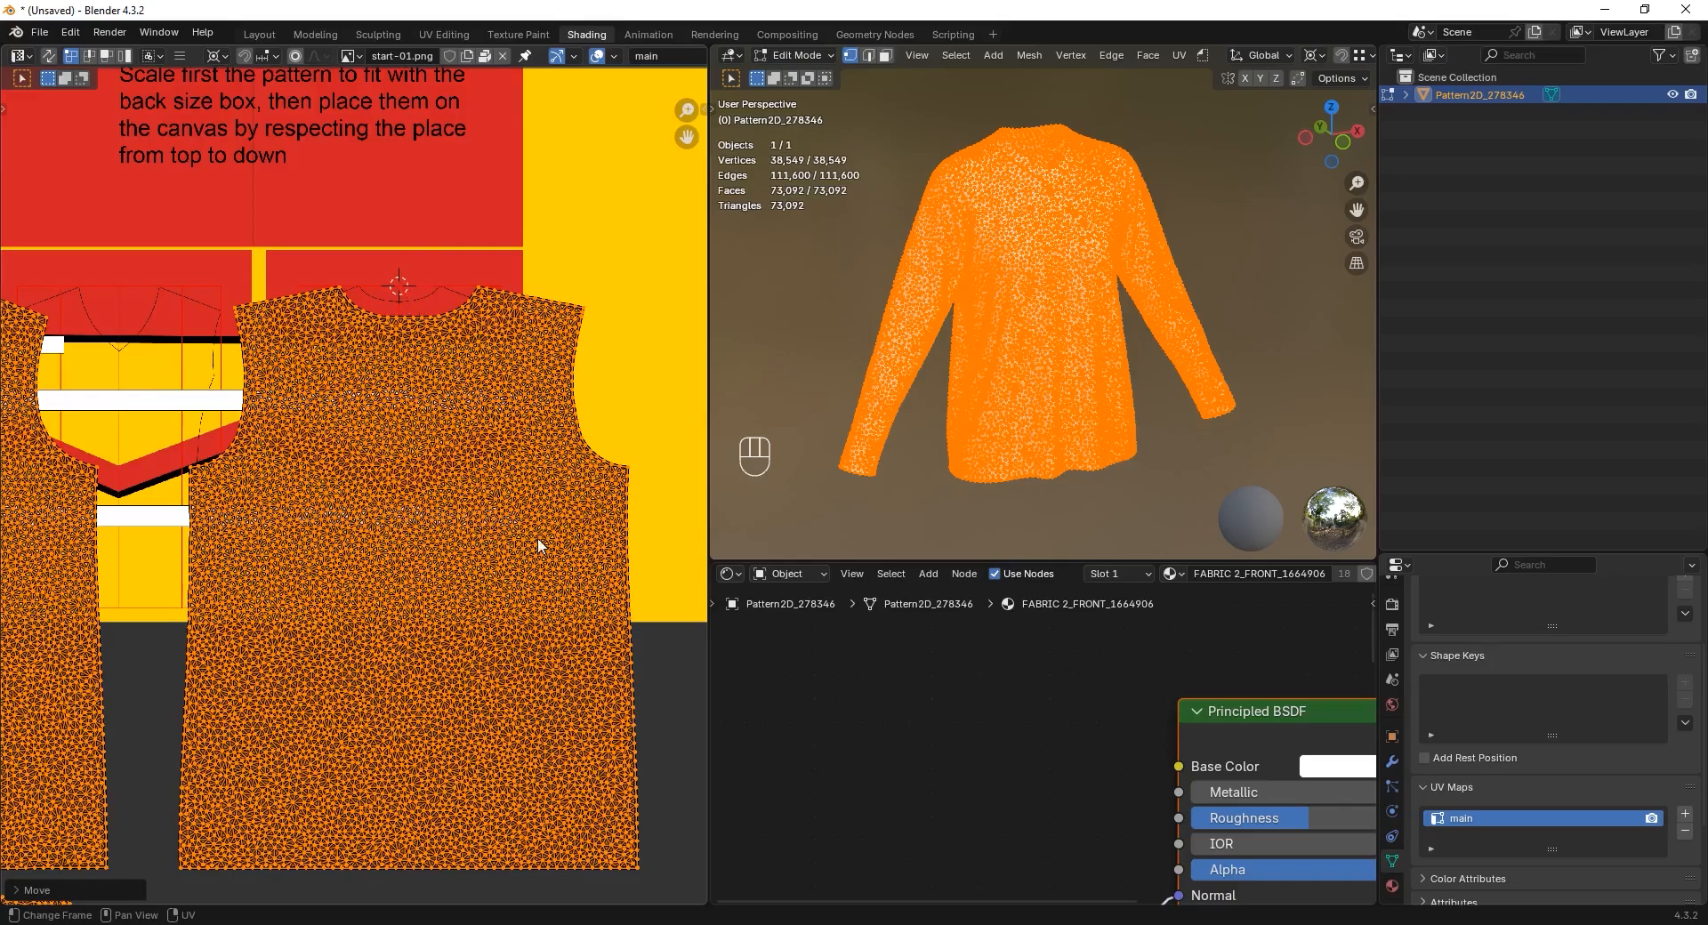
{"action": "key", "text": "s"}
{"action": "left_click", "coordinate": [464, 574]}
{"action": "scroll", "coordinate": [484, 521], "scroll_direction": "up", "scroll_amount": 2}
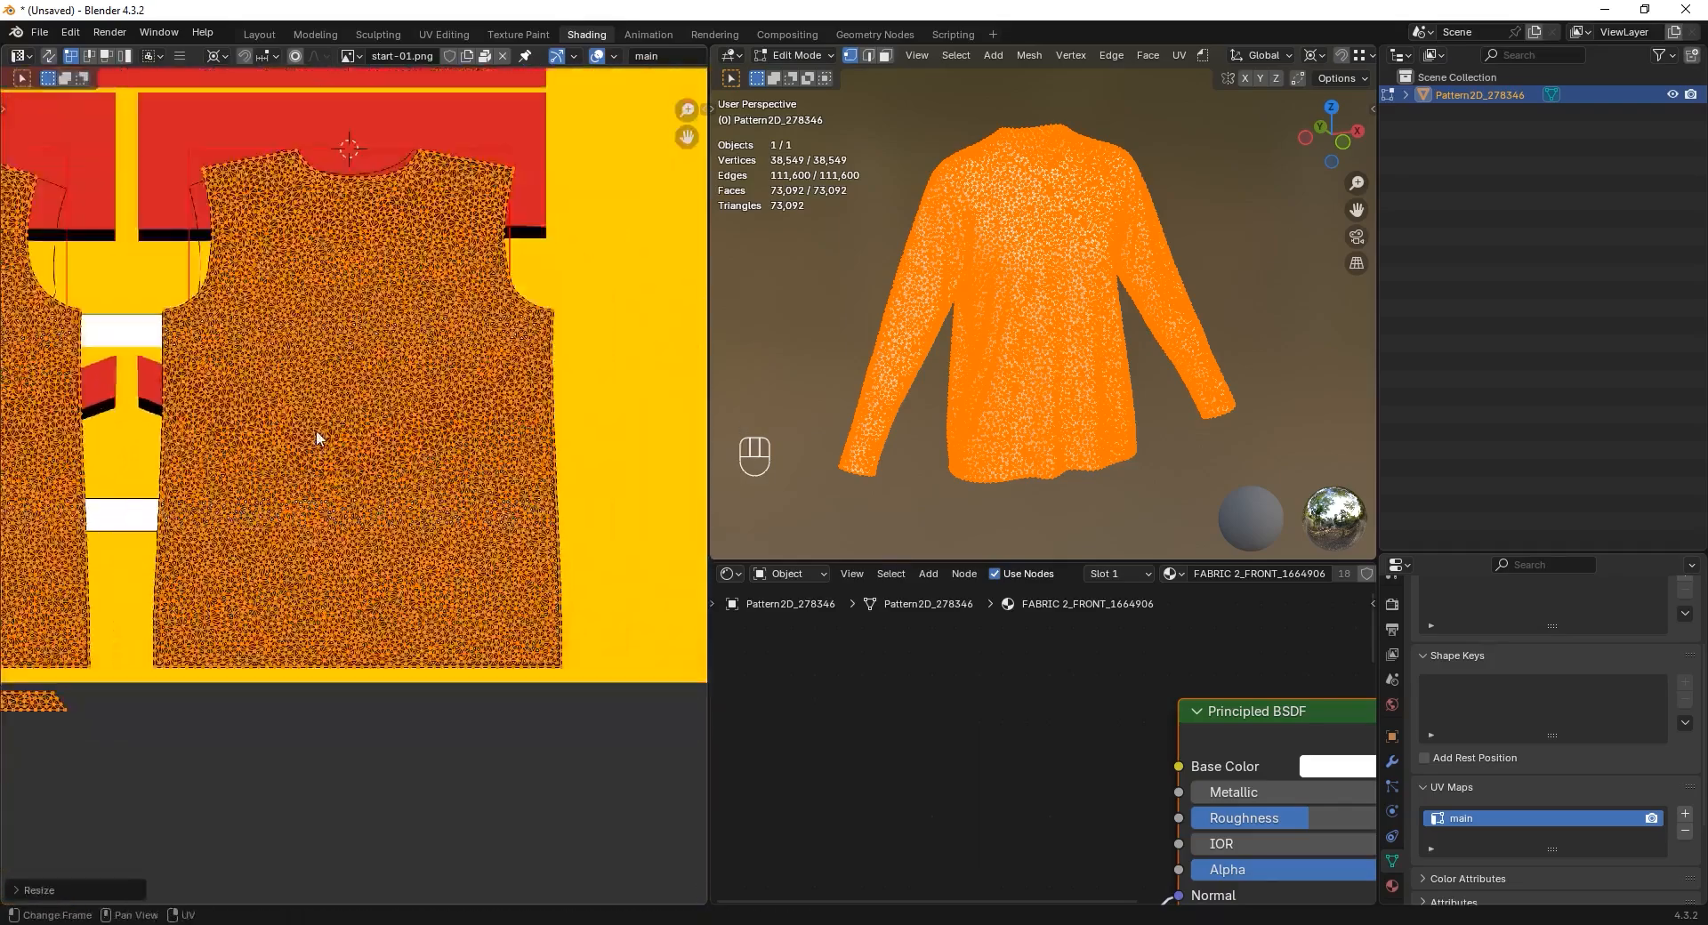
{"action": "middle_click_drag", "start_coordinate": [318, 437], "coordinate": [538, 439]}
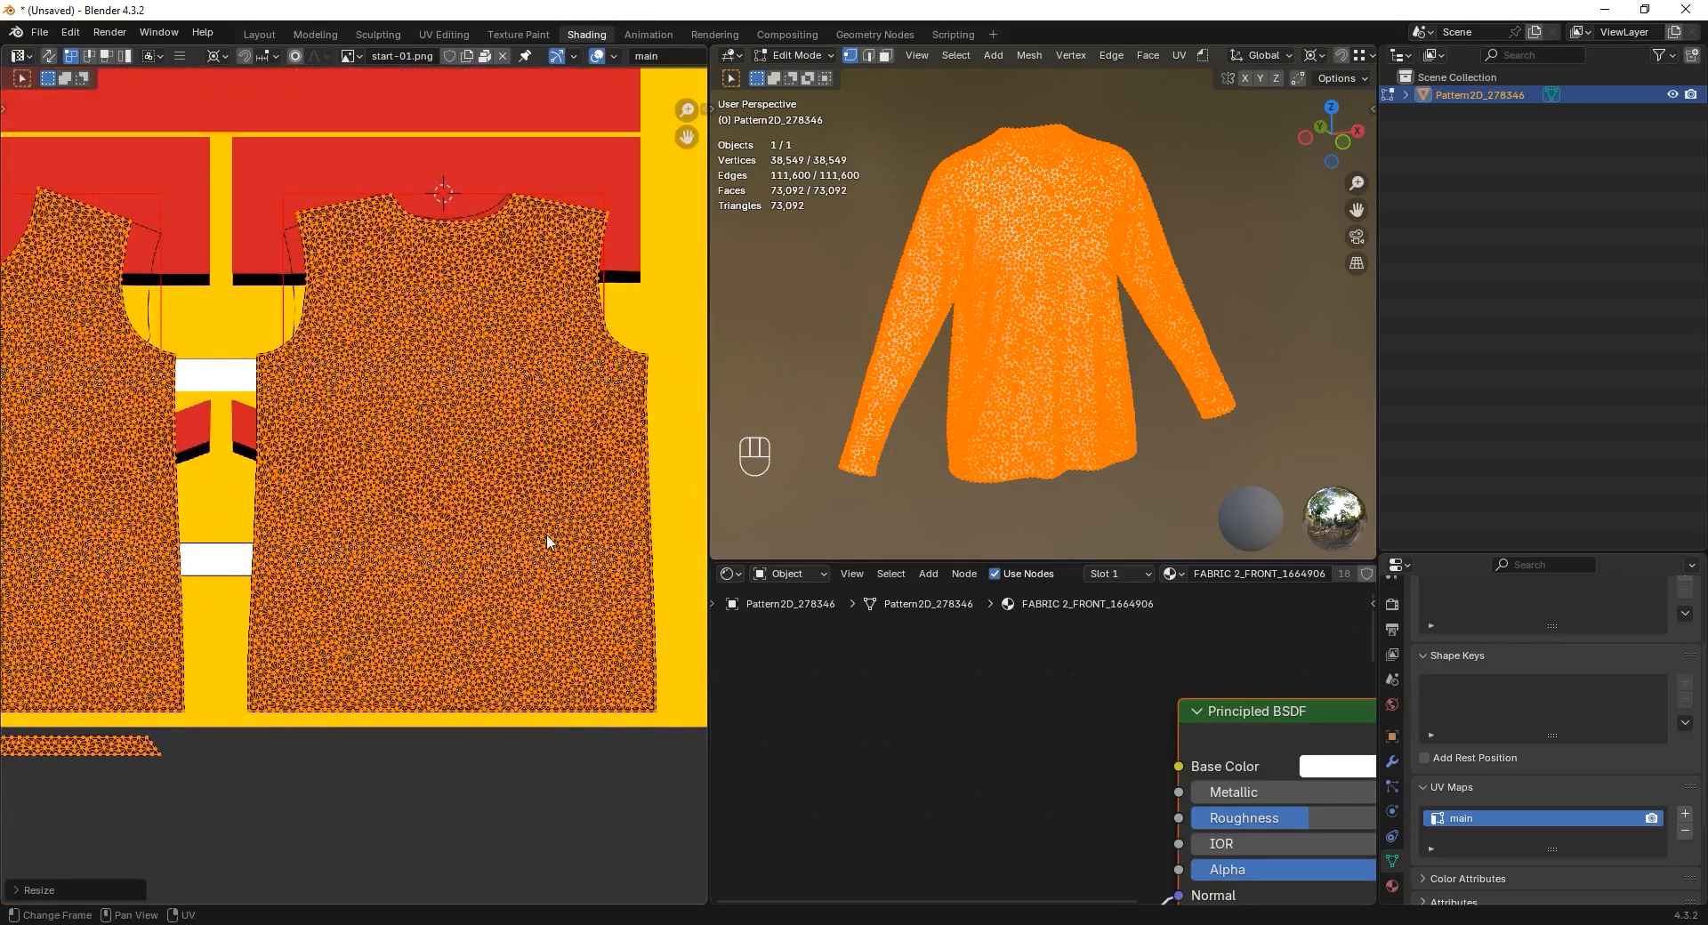
{"action": "key", "text": "s"}
{"action": "left_click", "coordinate": [510, 559]}
- Shift all the UV islands about -0.008 along X to centre the back neckline on the template's vertical centre line
{"action": "middle_click_drag", "start_coordinate": [524, 244], "coordinate": [466, 450]}
{"action": "scroll", "coordinate": [382, 442], "scroll_direction": "up", "scroll_amount": 7}
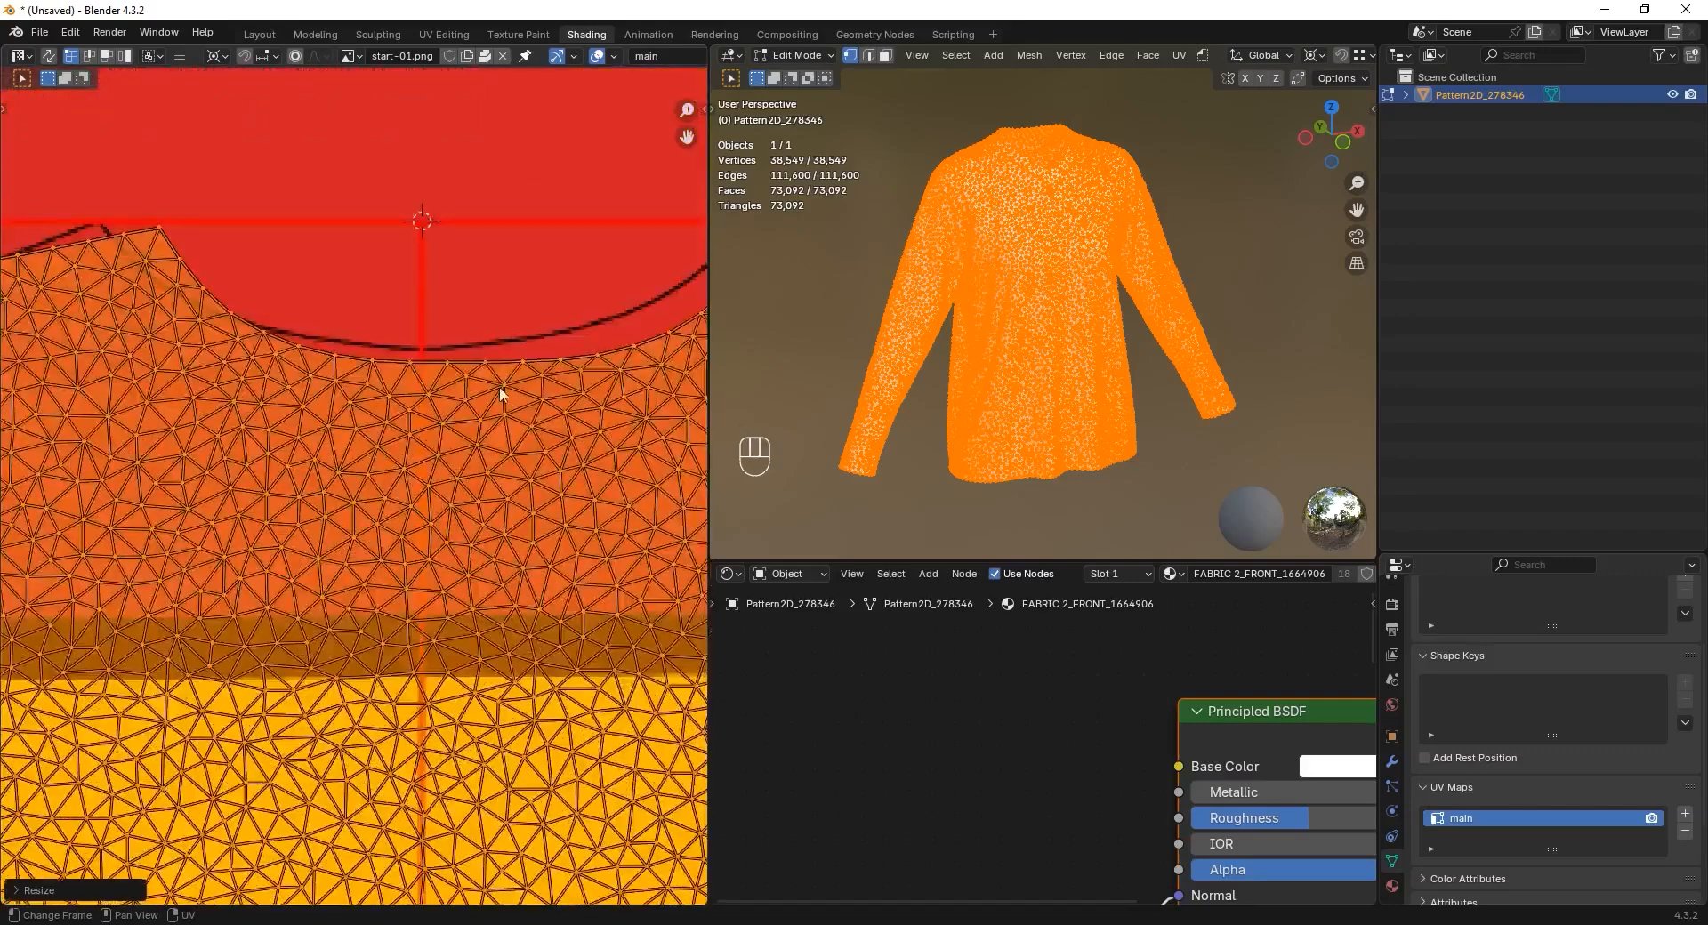
{"action": "scroll", "coordinate": [499, 393], "scroll_direction": "down", "scroll_amount": 1}
{"action": "middle_click_drag", "start_coordinate": [513, 328], "coordinate": [478, 464]}
{"action": "key", "text": "g"}
{"action": "key", "text": "x"}
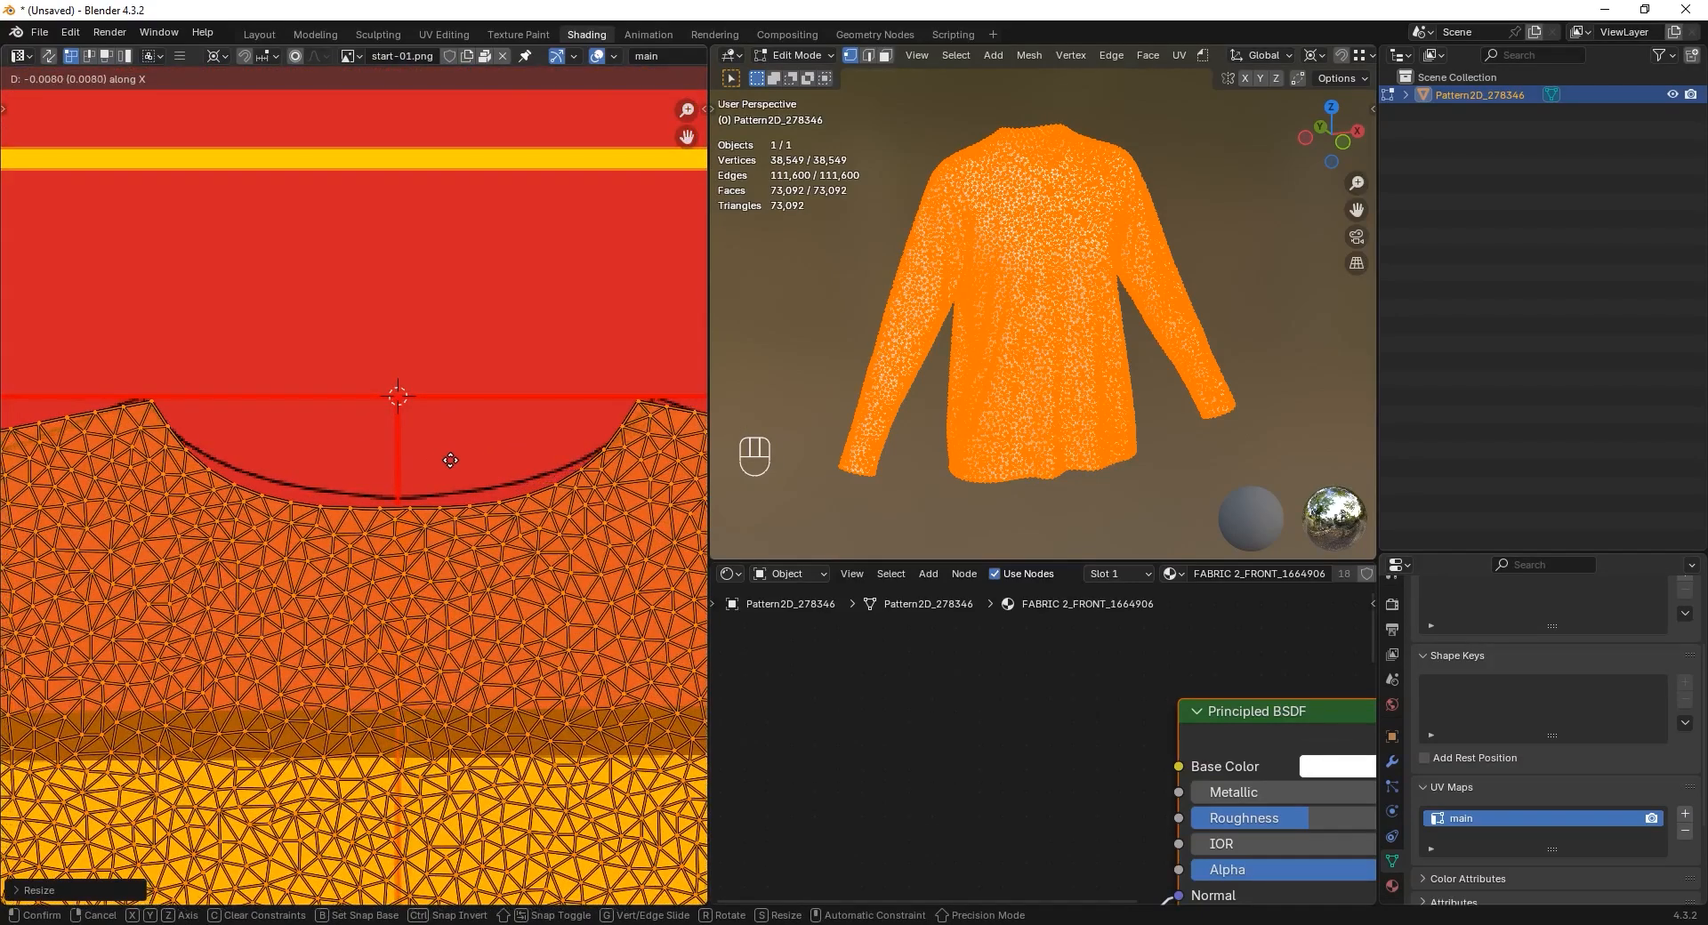
{"action": "left_click", "coordinate": [450, 461]}
{"action": "scroll", "coordinate": [420, 418], "scroll_direction": "down", "scroll_amount": 5}
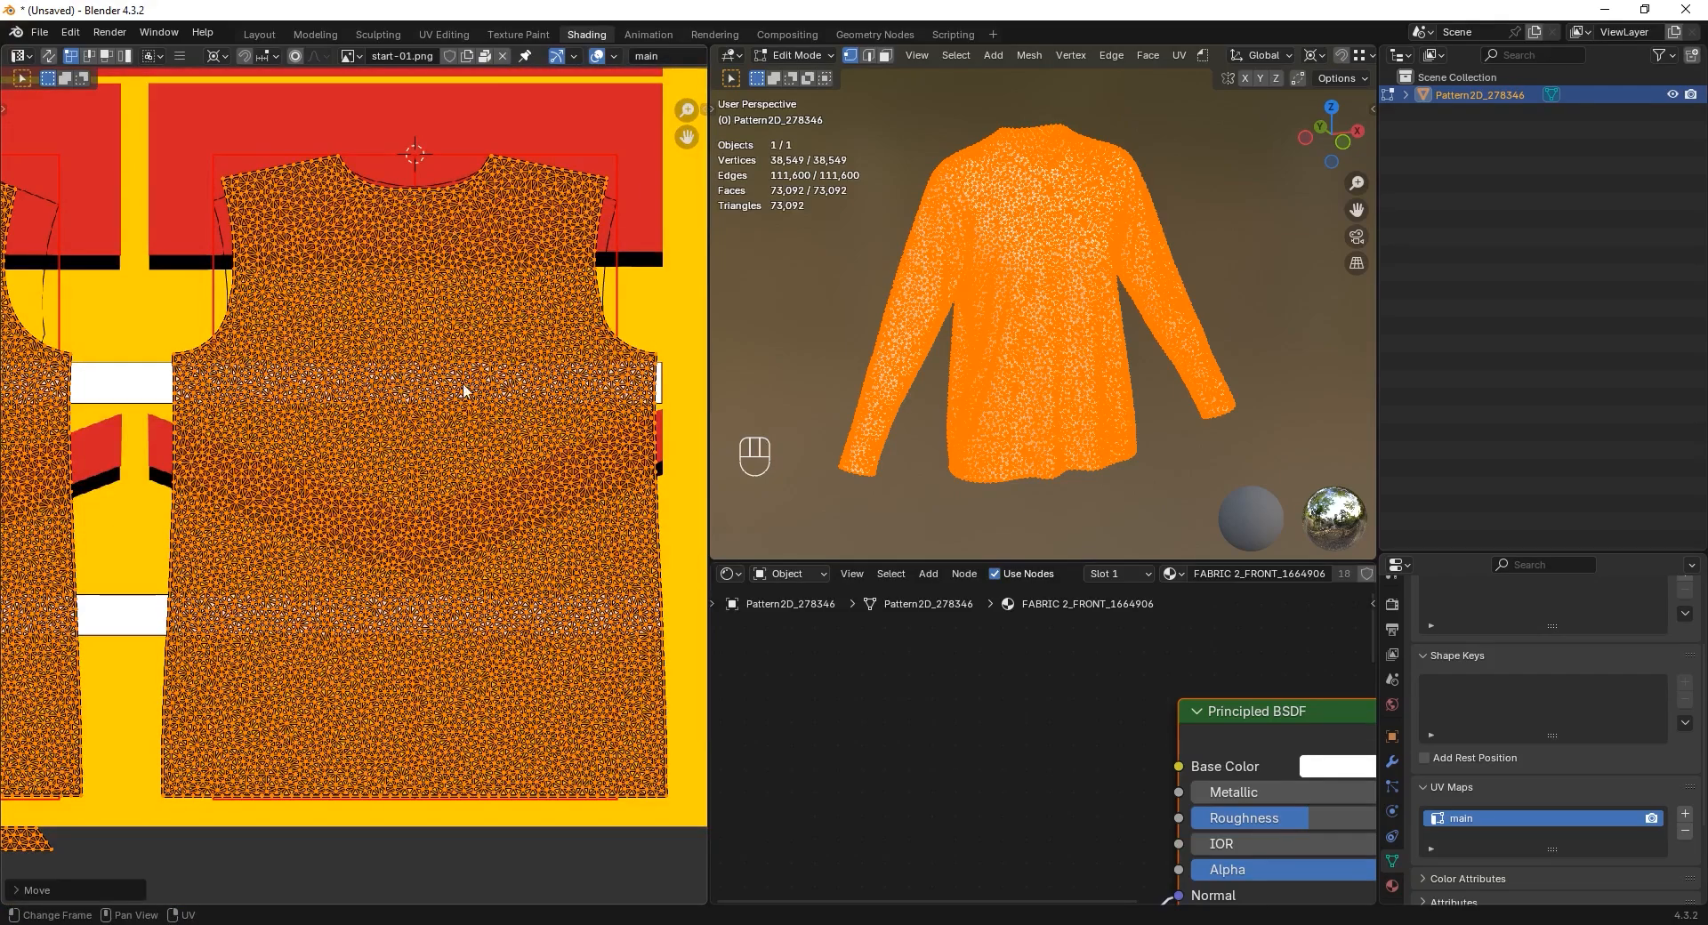
- Select the front panel's UV island and move it along X until its V-neck point sits on the template's front centre line
{"action": "scroll", "coordinate": [317, 298], "scroll_direction": "down", "scroll_amount": 1}
{"action": "middle_click_drag", "start_coordinate": [271, 294], "coordinate": [409, 287]}
{"action": "scroll", "coordinate": [408, 288], "scroll_direction": "down", "scroll_amount": 1}
{"action": "middle_click_drag", "start_coordinate": [267, 322], "coordinate": [413, 365]}
{"action": "left_click_drag", "start_coordinate": [58, 212], "coordinate": [448, 657]}
{"action": "scroll", "coordinate": [398, 290], "scroll_direction": "up", "scroll_amount": 6}
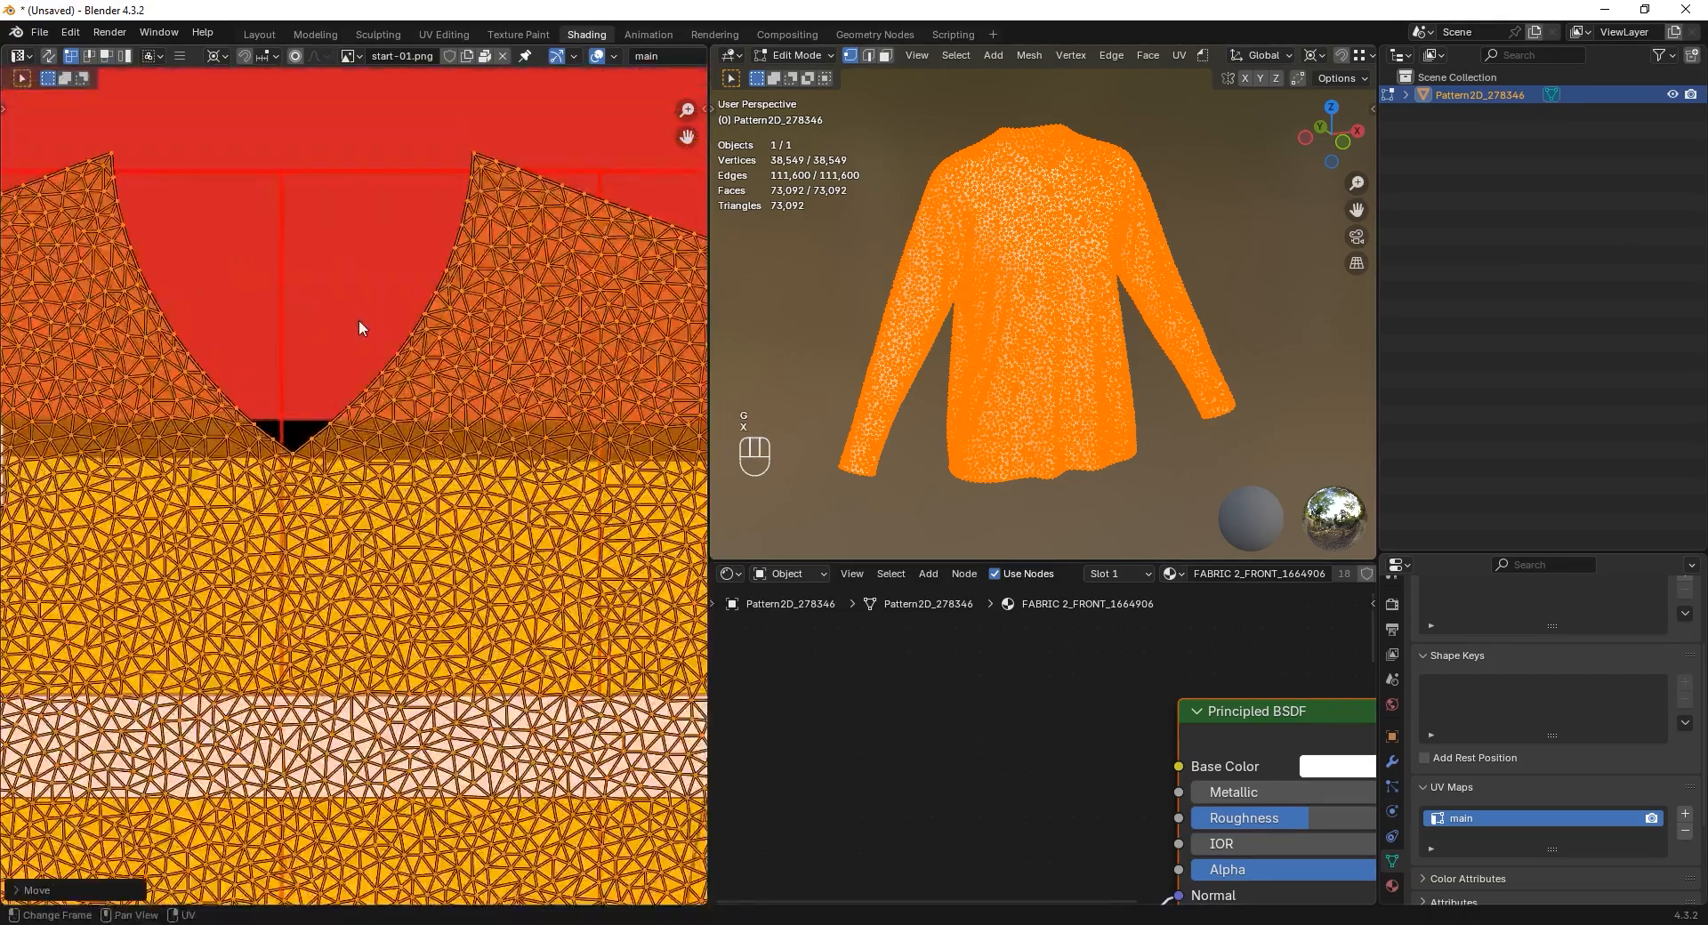
{"action": "scroll", "coordinate": [357, 363], "scroll_direction": "up", "scroll_amount": 1}
{"action": "middle_click_drag", "start_coordinate": [356, 363], "coordinate": [443, 331]}
{"action": "key", "text": "g"}
{"action": "key", "text": "x"}
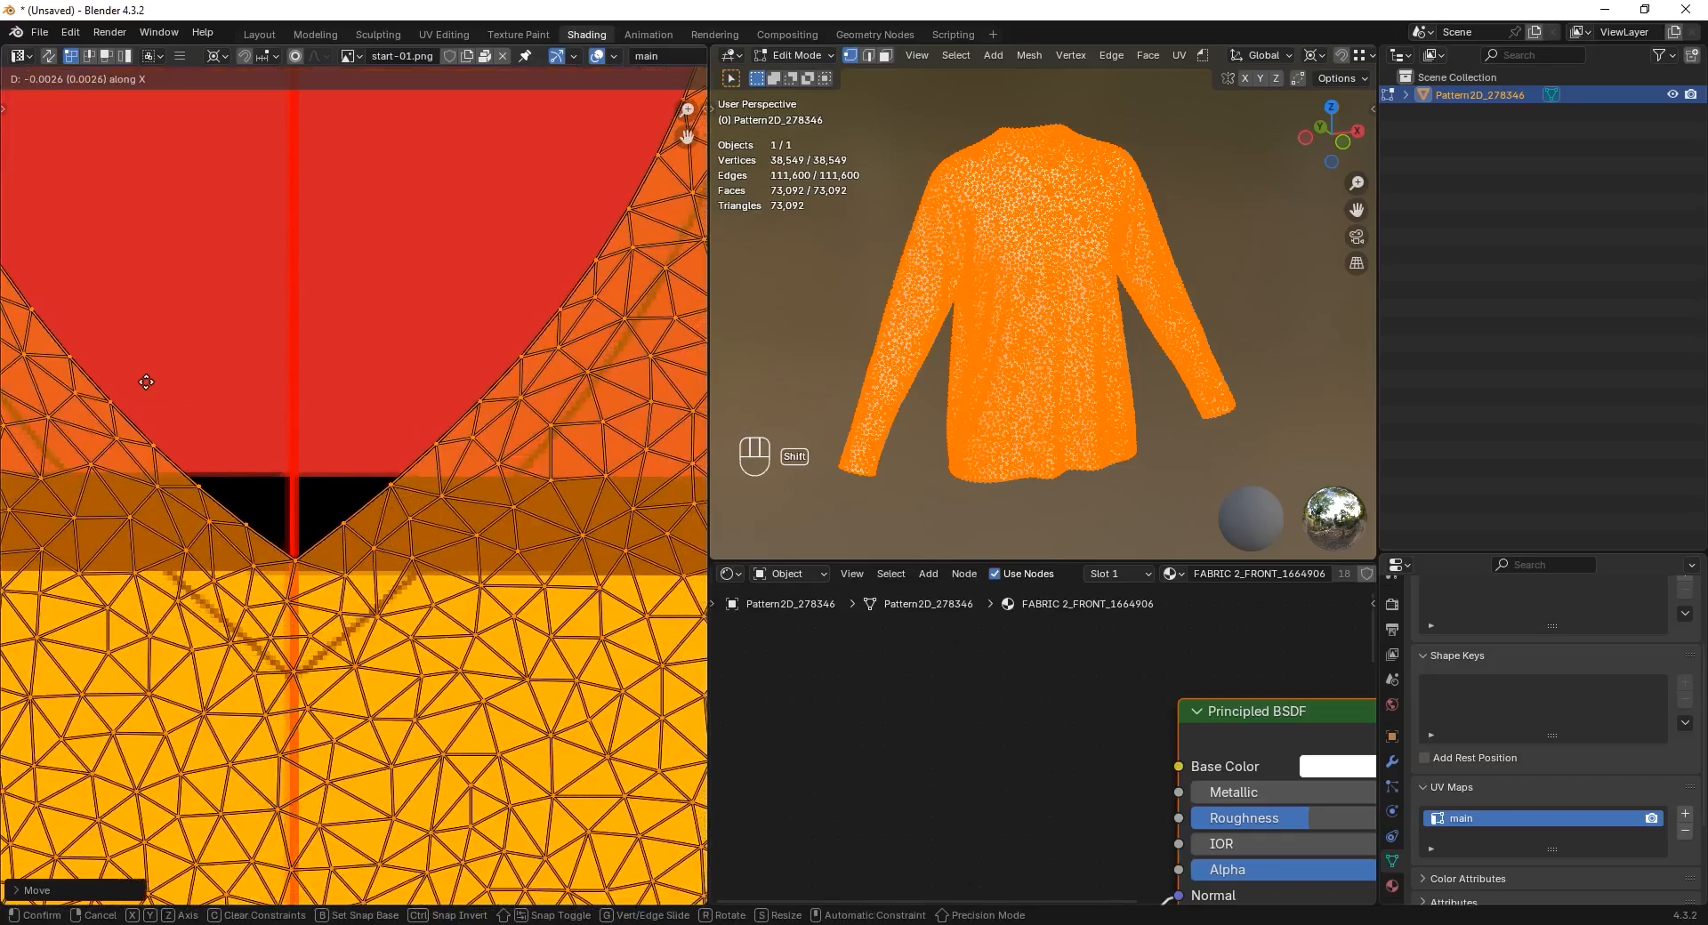
{"action": "left_click", "coordinate": [146, 382]}
- Select the facing side-edge areas of the front and back UV islands around the lower white stripe
{"action": "scroll", "coordinate": [436, 473], "scroll_direction": "down", "scroll_amount": 8}
{"action": "middle_click_drag", "start_coordinate": [484, 770], "coordinate": [355, 446]}
{"action": "left_click_drag", "start_coordinate": [354, 443], "coordinate": [513, 521]}
{"action": "scroll", "coordinate": [350, 494], "scroll_direction": "up", "scroll_amount": 4}
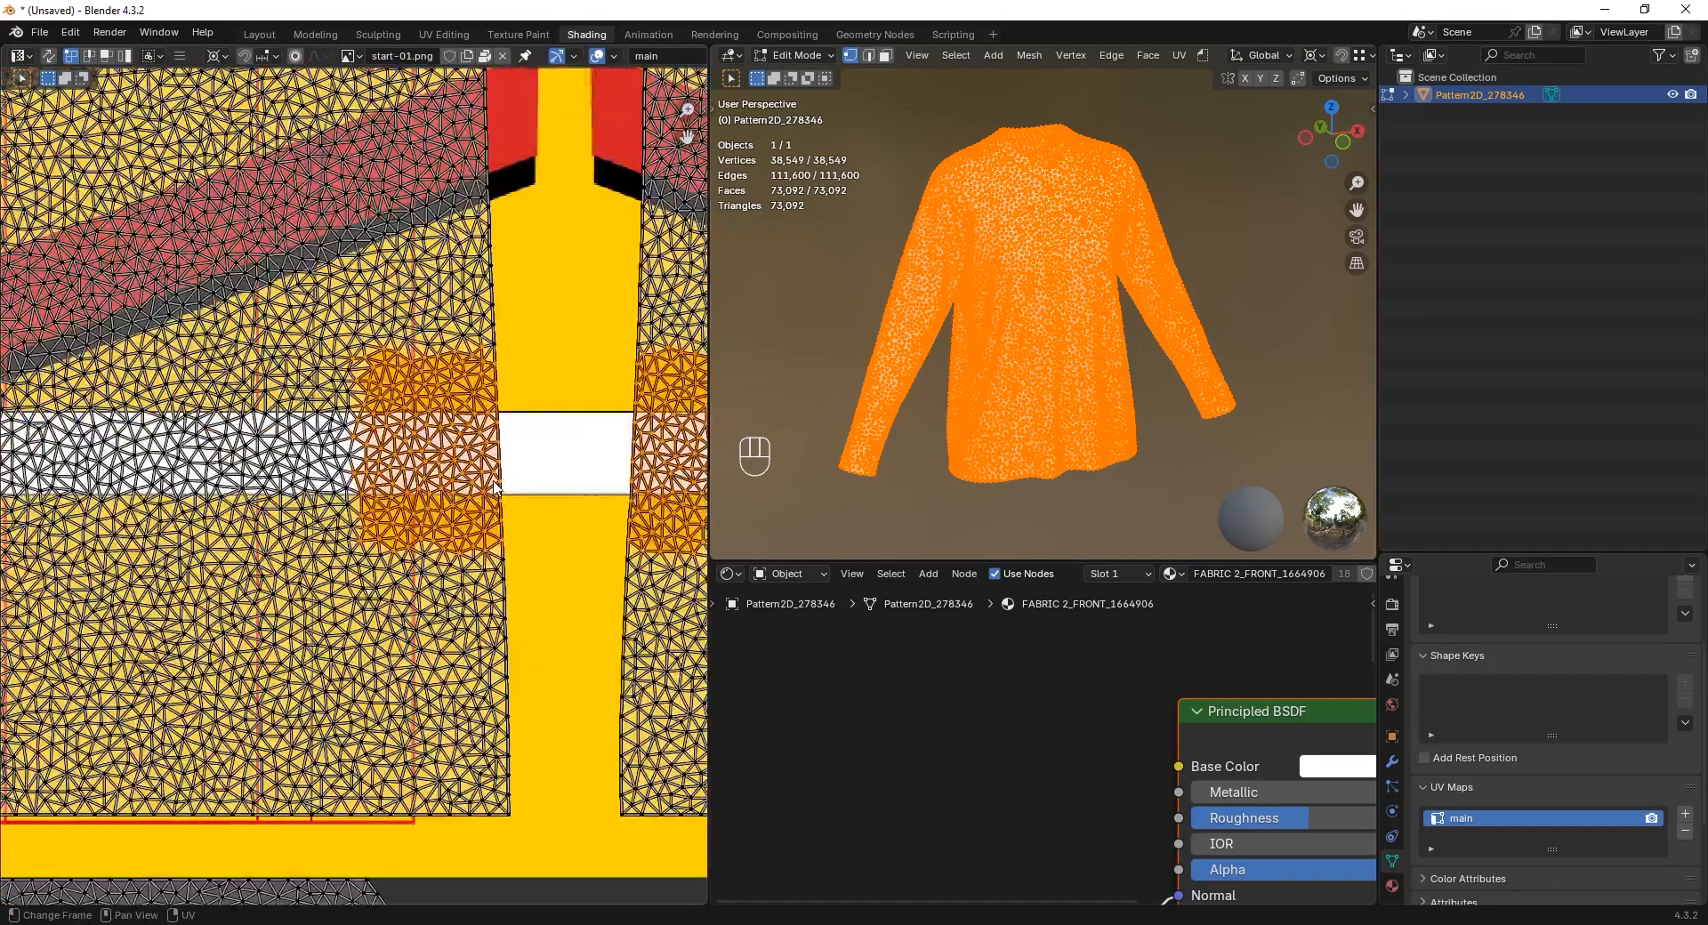
{"action": "middle_click_drag", "start_coordinate": [446, 420], "coordinate": [198, 422]}
{"action": "middle_click_drag", "start_coordinate": [961, 444], "coordinate": [1042, 449]}
{"action": "middle_click_drag", "start_coordinate": [1046, 301], "coordinate": [1187, 503]}
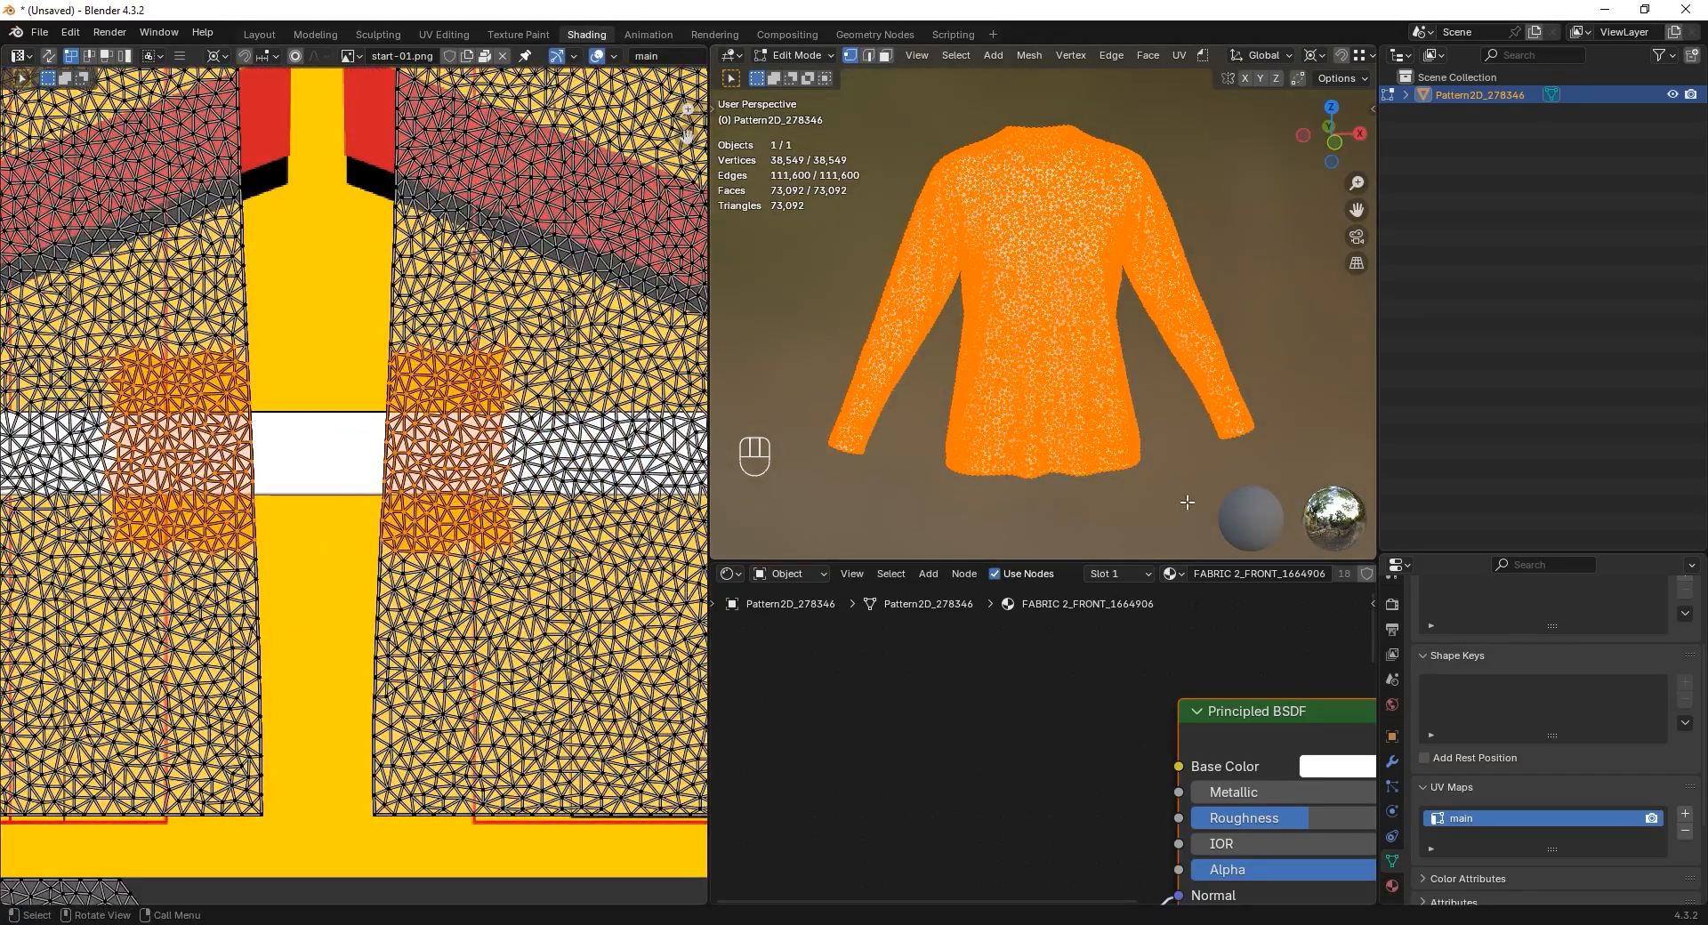
- Remove the shirt's imported FABRIC material slots in Object Mode and give the shirt a new material
{"action": "left_click", "coordinate": [1120, 574]}
{"action": "left_click", "coordinate": [1219, 628]}
{"action": "key", "text": "Tab"}
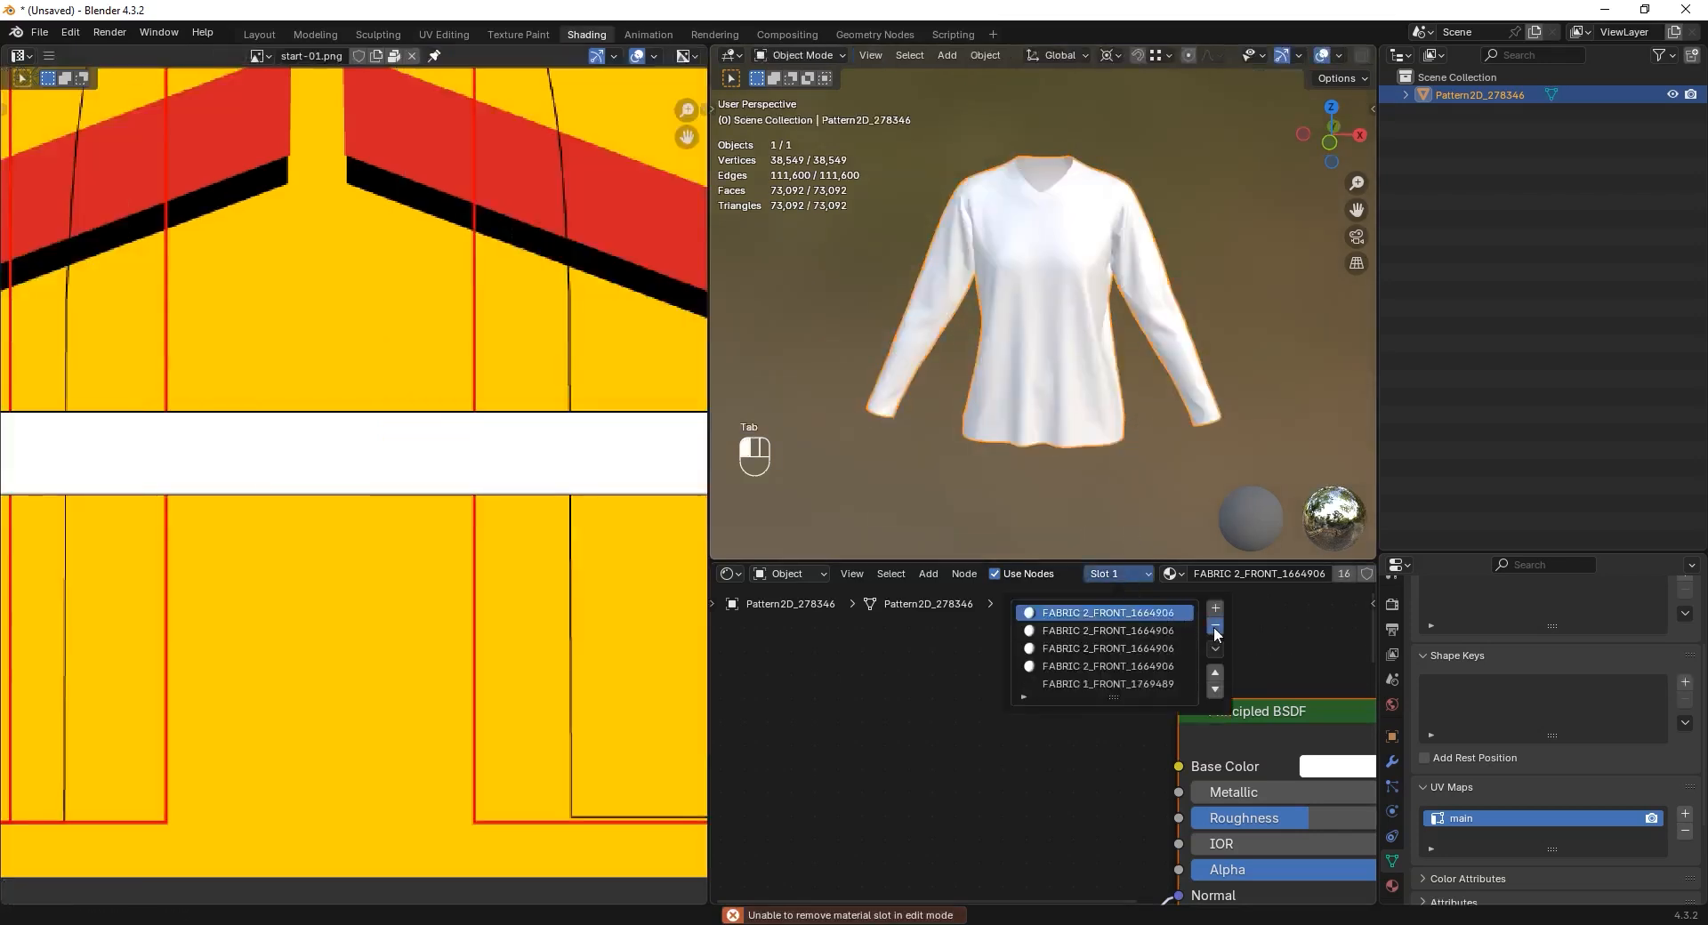
{"action": "left_click", "coordinate": [1215, 627]}
{"action": "left_click", "coordinate": [1215, 628]}
{"action": "left_click", "coordinate": [1215, 628]}
{"action": "left_click", "coordinate": [1215, 627]}
{"action": "left_click", "coordinate": [1216, 627]}
{"action": "left_click", "coordinate": [1163, 574]}
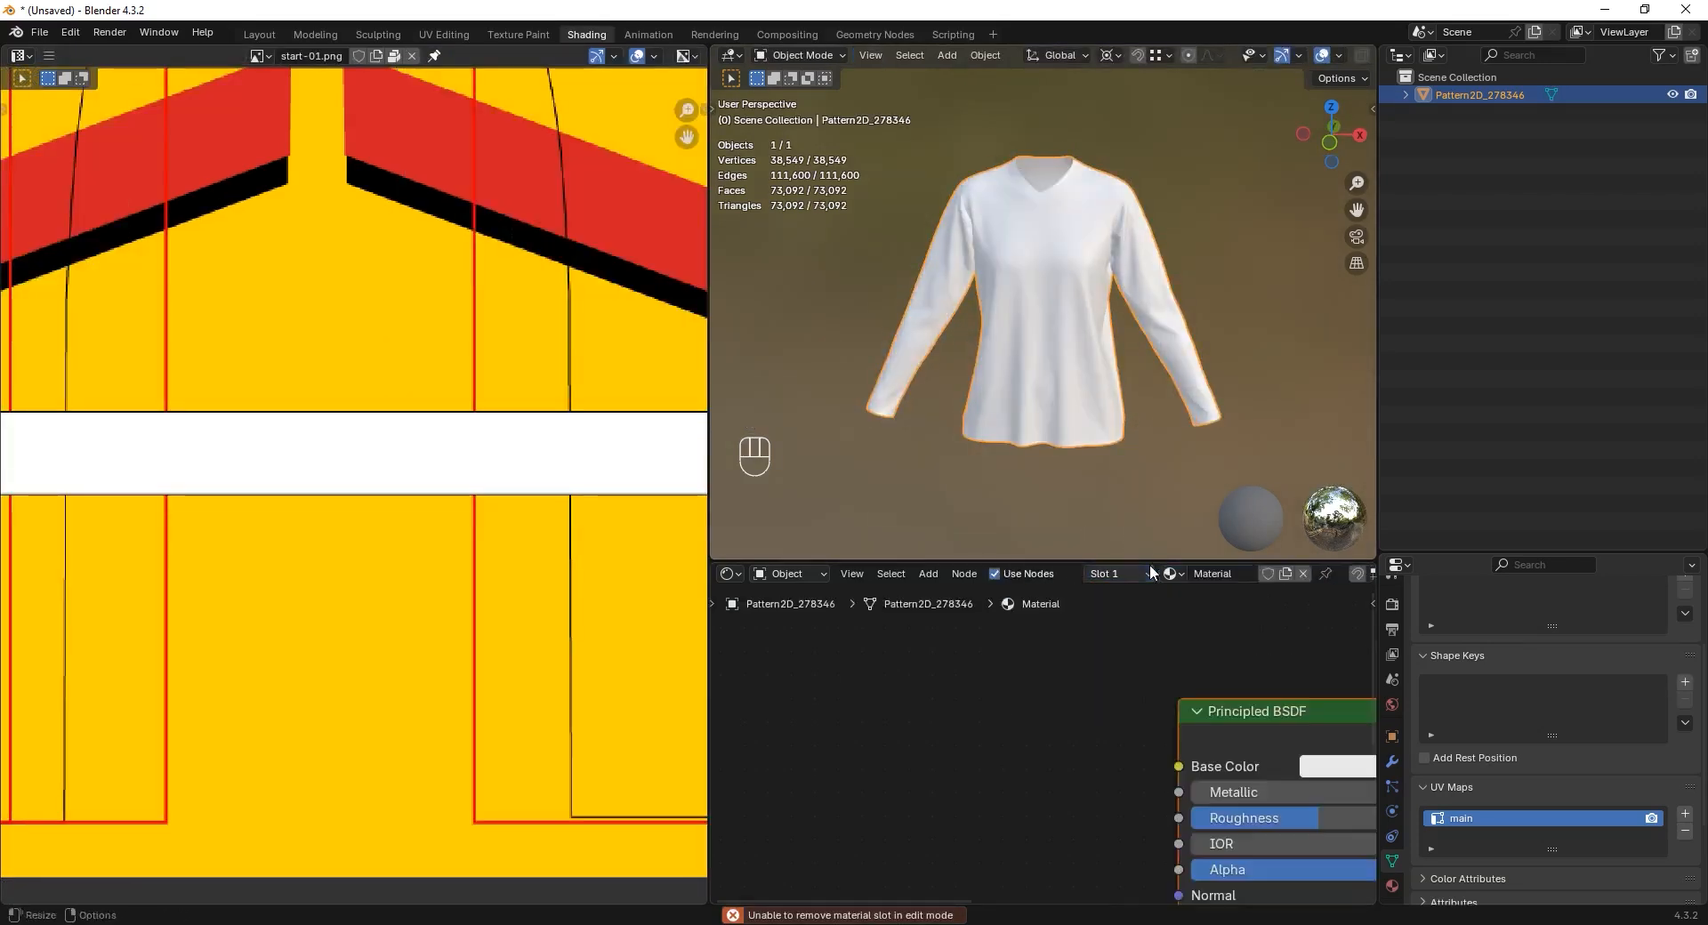
- Add an Image Texture with mapping nodes to the material's Base Color and assign start-01.png to it
{"action": "key", "text": "ctrl+t"}
{"action": "middle_click_drag", "start_coordinate": [961, 755], "coordinate": [994, 612]}
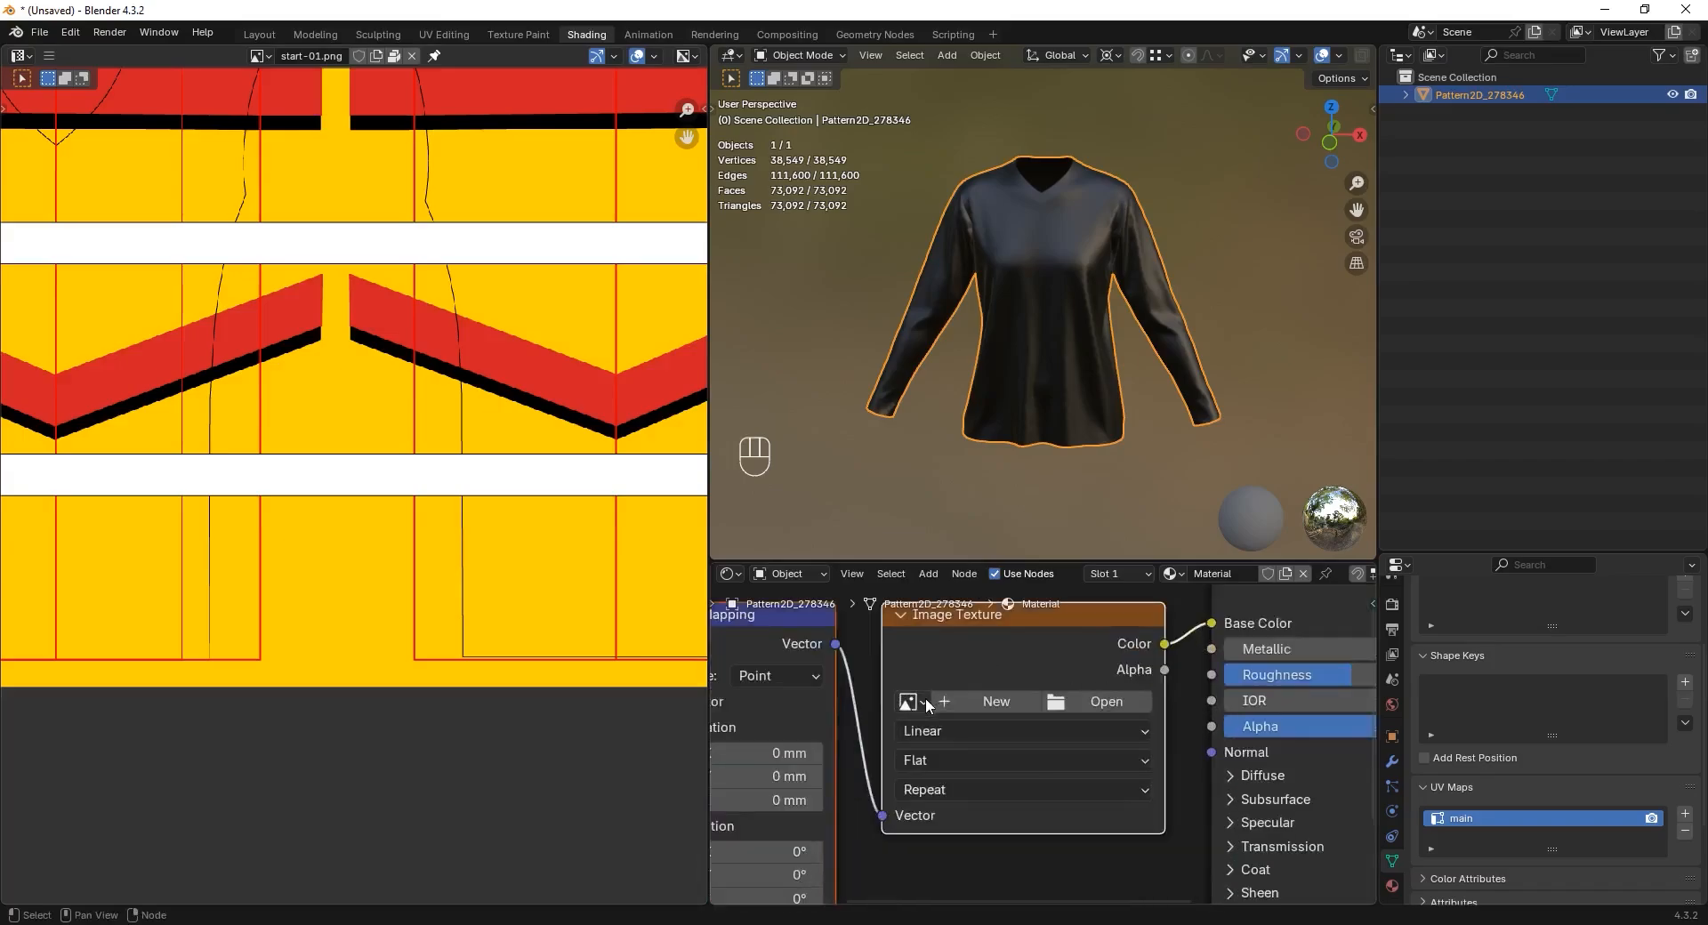
{"action": "left_click", "coordinate": [915, 701]}
{"action": "left_click", "coordinate": [984, 434]}
{"action": "scroll", "coordinate": [1017, 327], "scroll_direction": "up", "scroll_amount": 7}
{"action": "middle_click_drag", "start_coordinate": [985, 434], "coordinate": [1022, 265]}
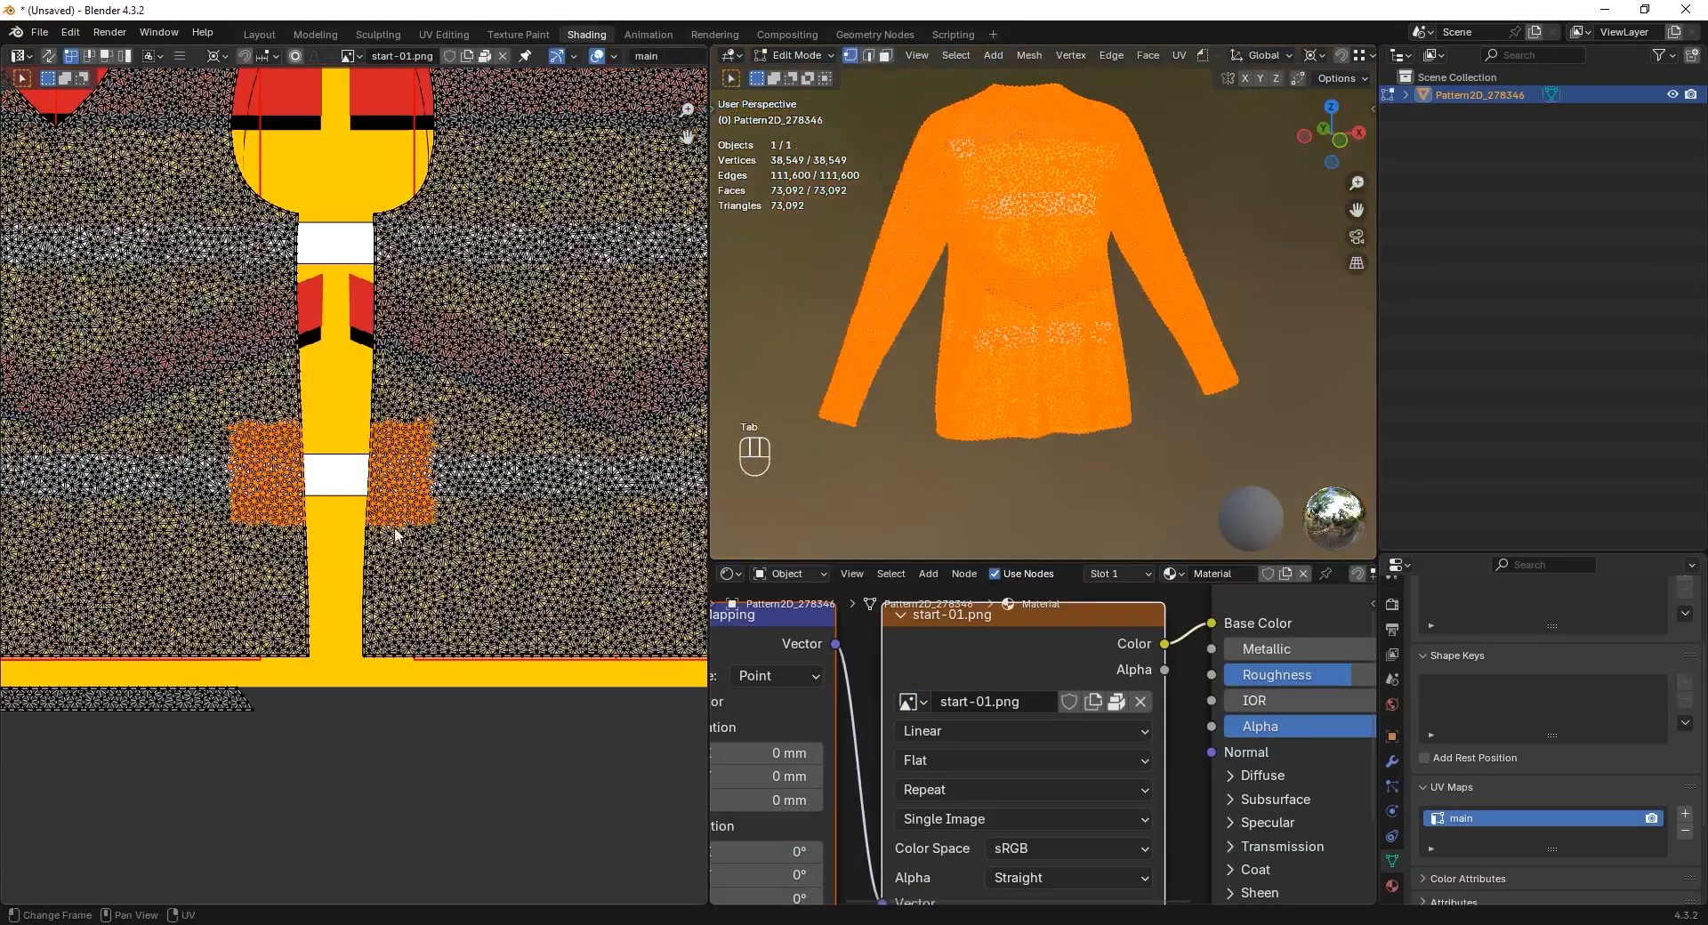
- Turn on UV sync selection and select each sleeve's UV island in turn to identify it on the model
{"action": "scroll", "coordinate": [391, 400], "scroll_direction": "up", "scroll_amount": 8}
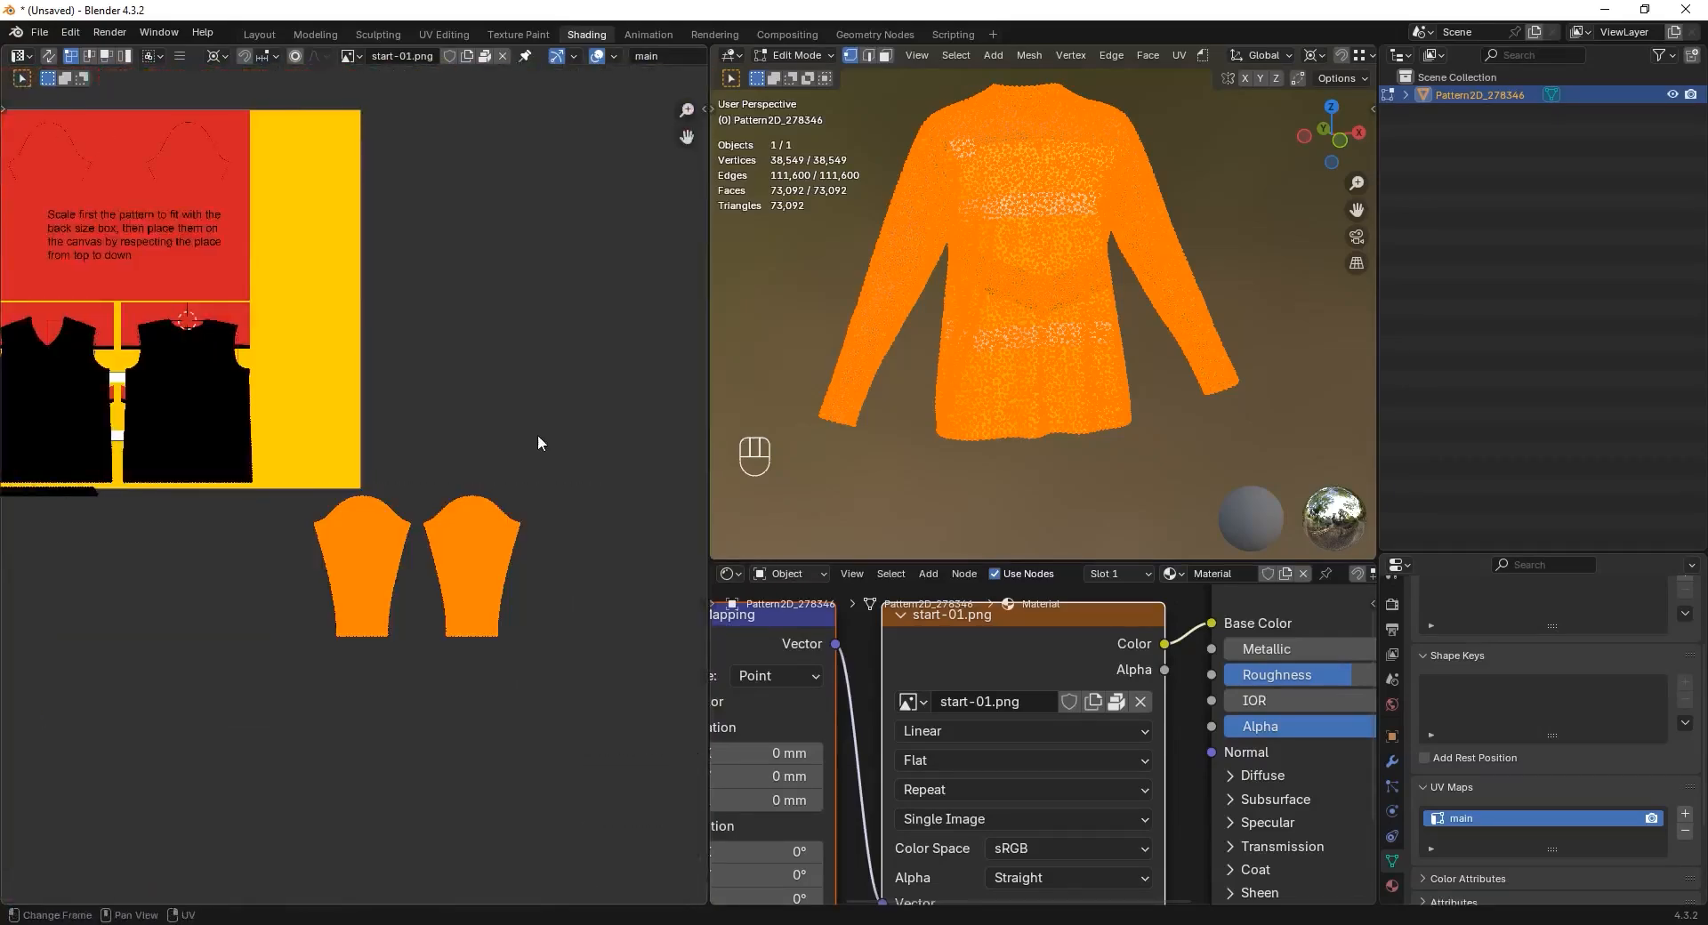
{"action": "scroll", "coordinate": [538, 443], "scroll_direction": "down", "scroll_amount": 2}
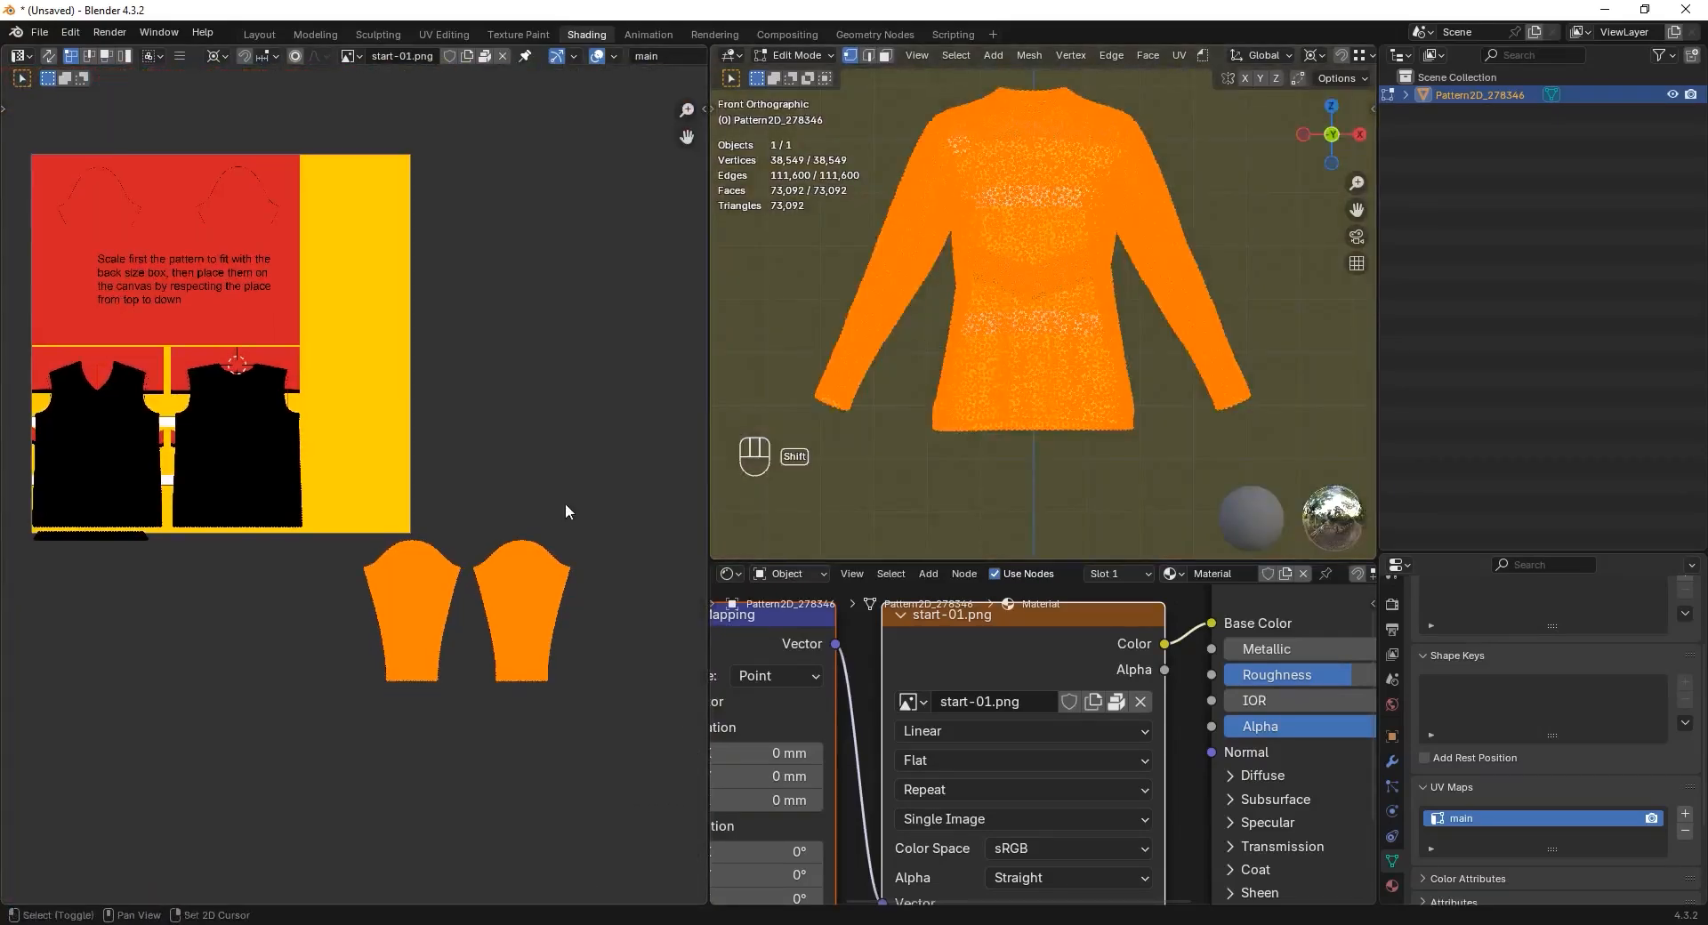
{"action": "scroll", "coordinate": [565, 504], "scroll_direction": "up", "scroll_amount": 4}
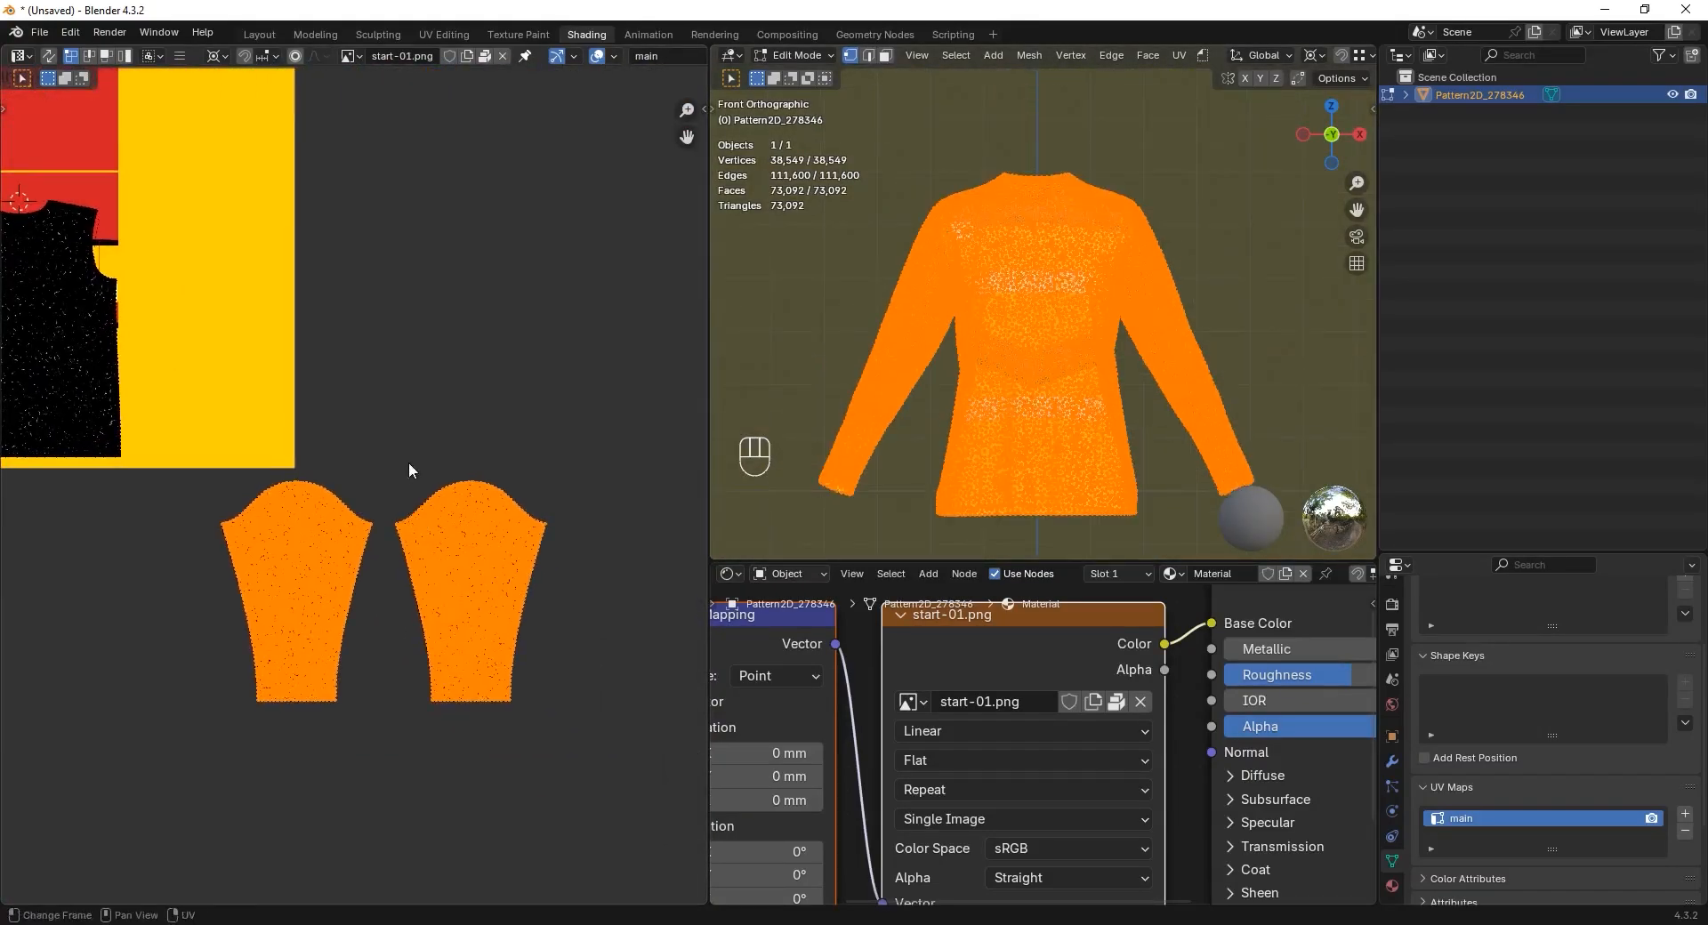
{"action": "left_click_drag", "start_coordinate": [384, 443], "coordinate": [582, 758]}
{"action": "left_click", "coordinate": [49, 59]}
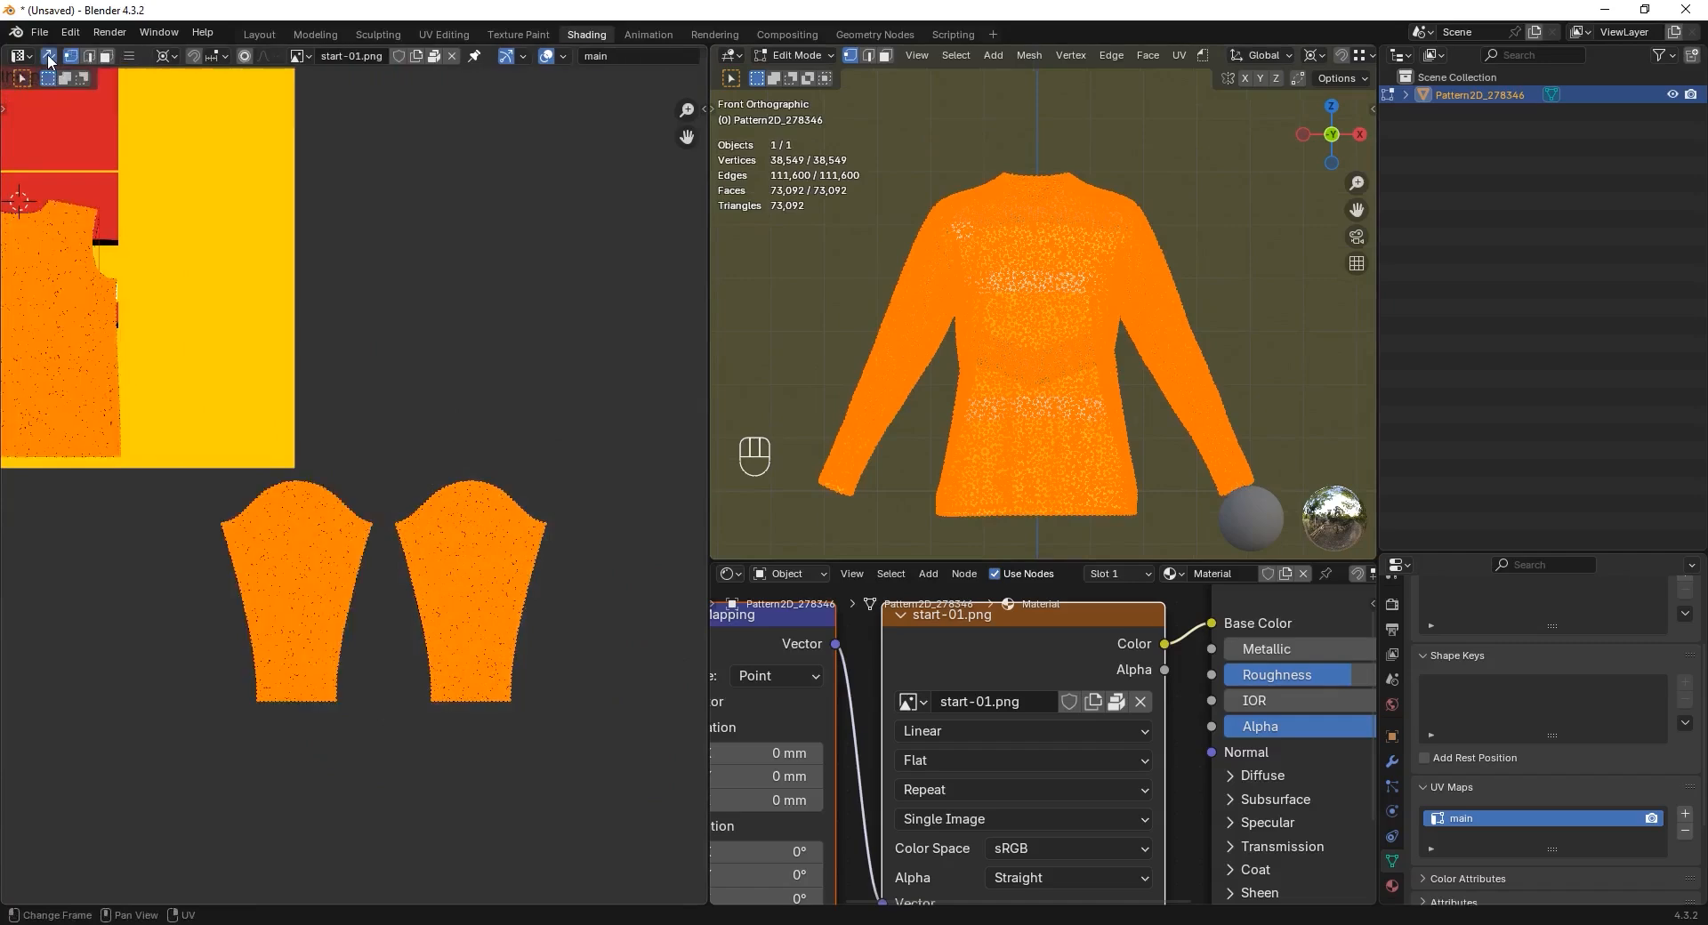
{"action": "left_click_drag", "start_coordinate": [384, 457], "coordinate": [579, 739]}
{"action": "middle_click_drag", "start_coordinate": [1195, 241], "coordinate": [1197, 266]}
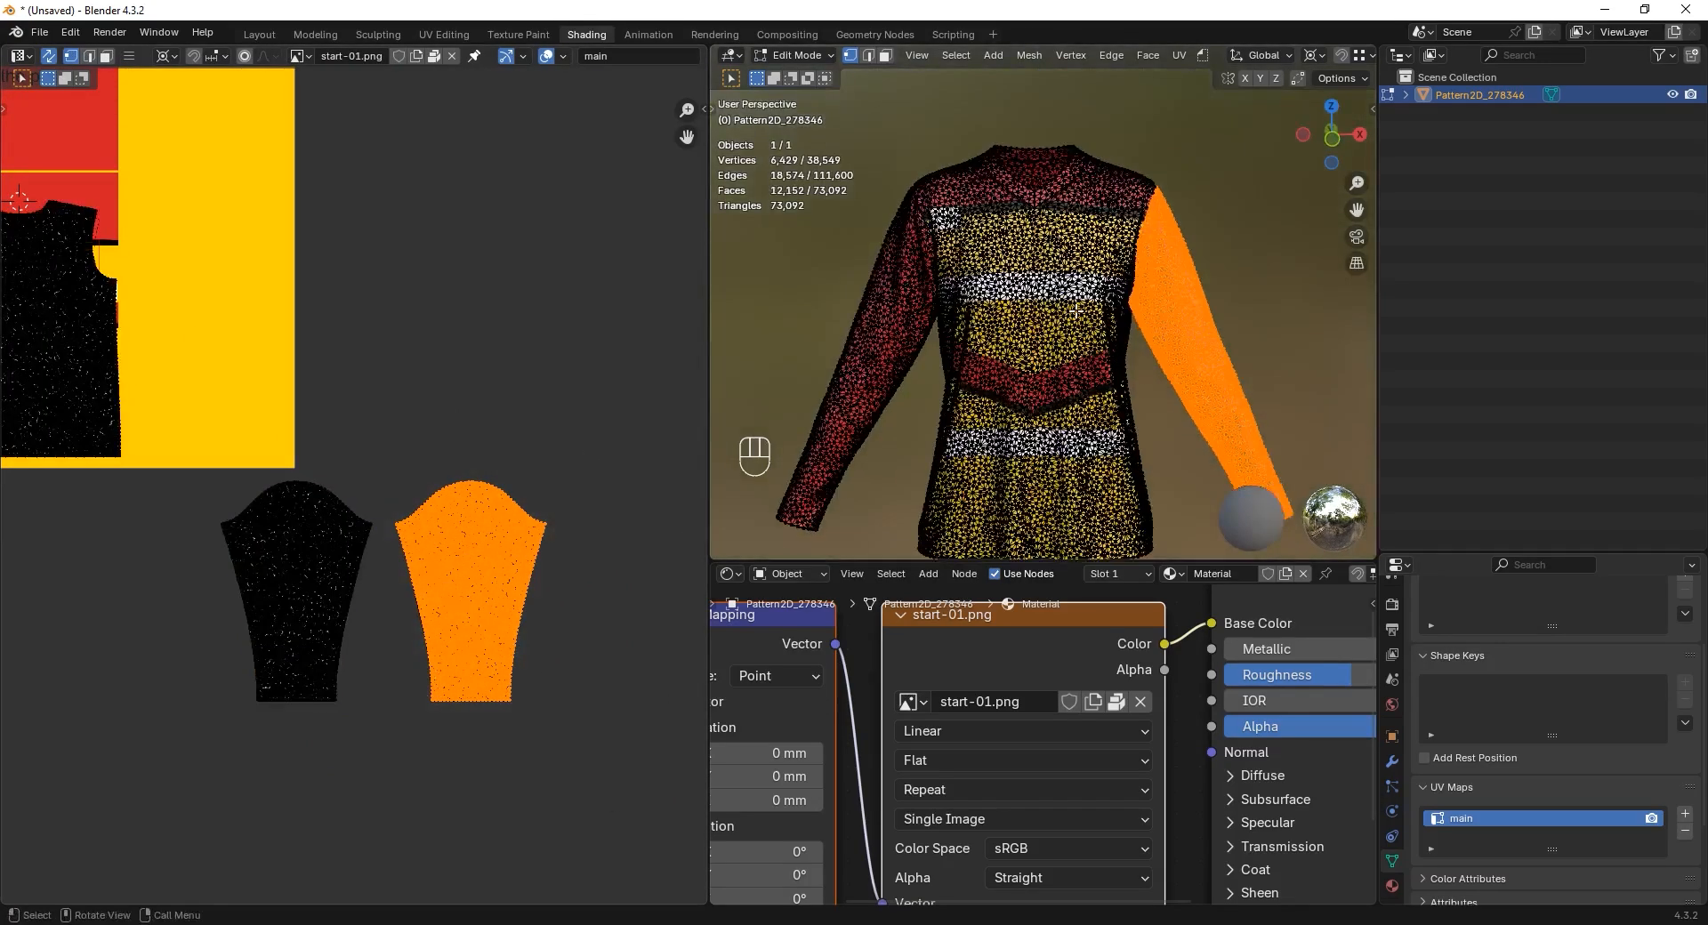
{"action": "left_click_drag", "start_coordinate": [134, 433], "coordinate": [381, 708]}
- Select both sleeve UV islands and move them onto the template's red area until the right-hand sleeve cap matches its outline
{"action": "scroll", "coordinate": [354, 500], "scroll_direction": "down", "scroll_amount": 2}
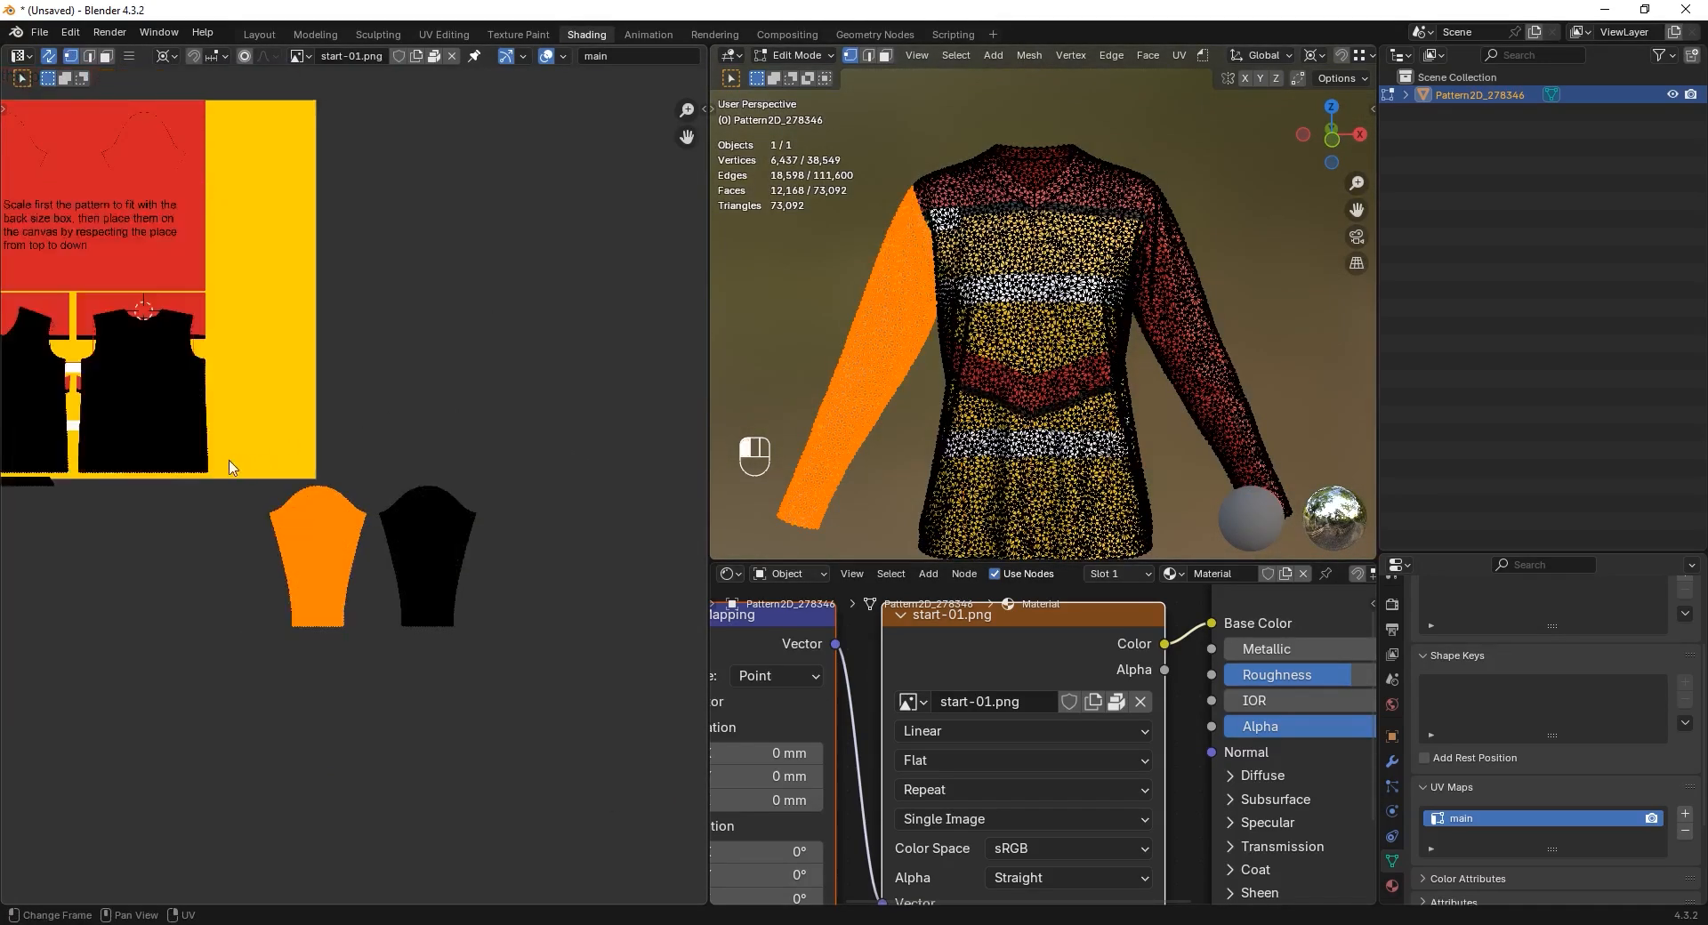
{"action": "left_click_drag", "start_coordinate": [229, 466], "coordinate": [511, 649]}
{"action": "middle_click_drag", "start_coordinate": [419, 427], "coordinate": [596, 554]}
{"action": "key", "text": "g"}
{"action": "left_click", "coordinate": [251, 284]}
{"action": "scroll", "coordinate": [523, 378], "scroll_direction": "up", "scroll_amount": 10}
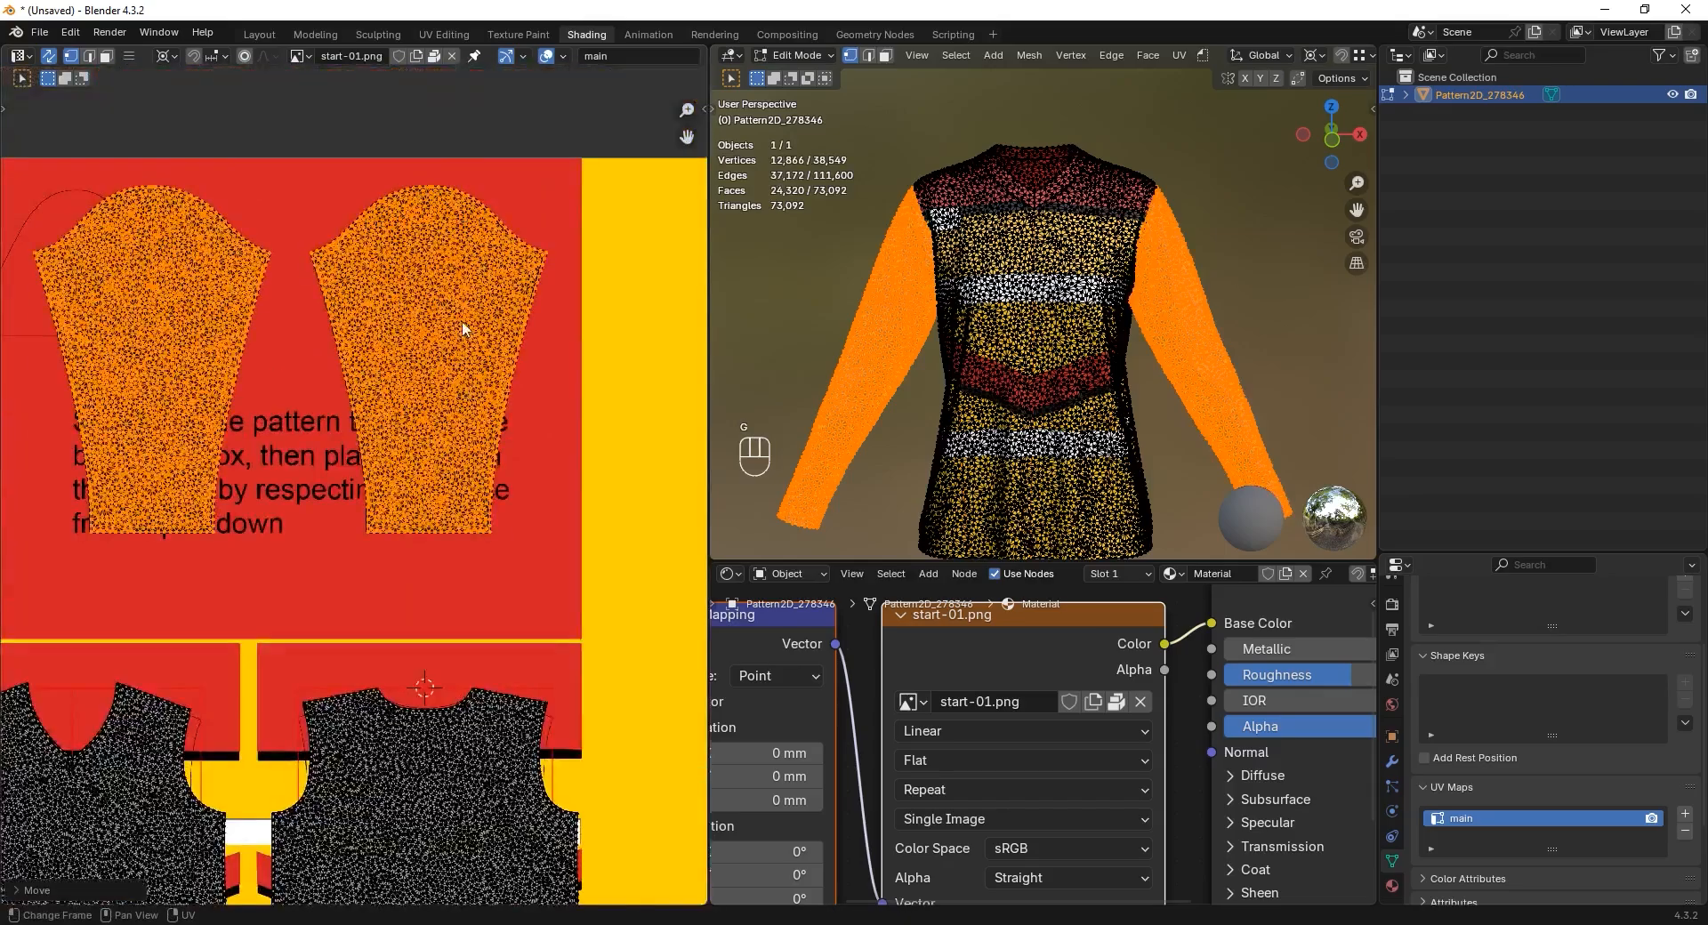
{"action": "left_click_drag", "start_coordinate": [708, 289], "coordinate": [917, 294]}
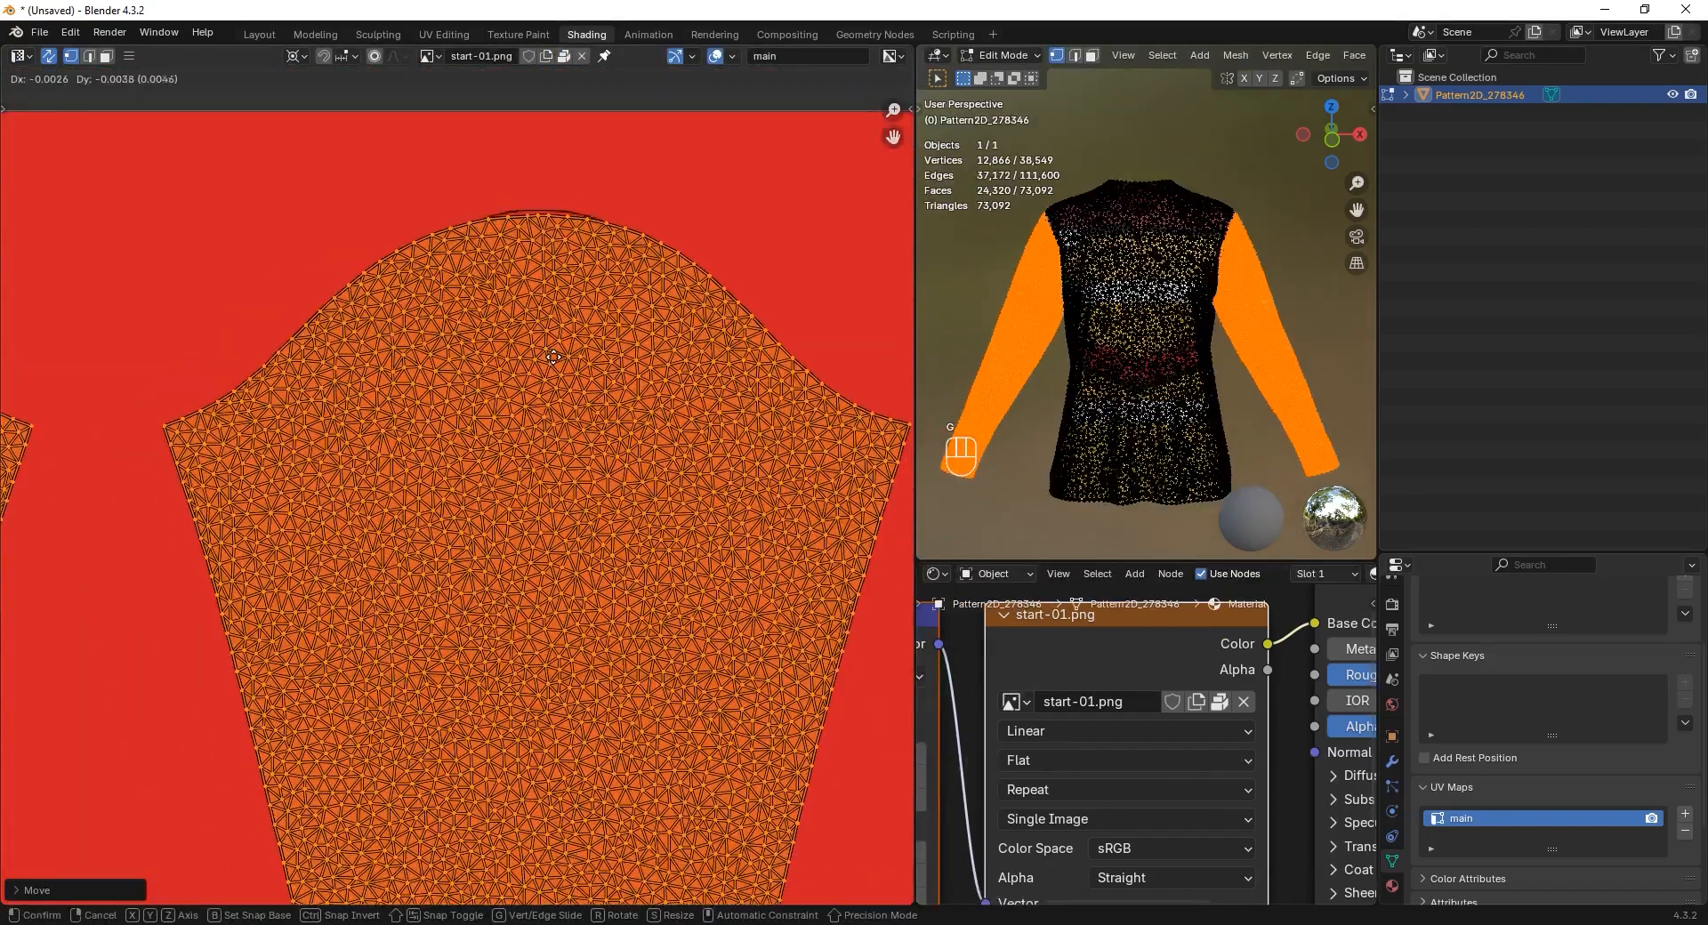
- Select only the left-hand sleeve's UV island and move it until its cap matches the left sleeve outline
{"action": "scroll", "coordinate": [561, 355], "scroll_direction": "down", "scroll_amount": 4}
{"action": "key", "text": "shift+l"}
{"action": "left_click_drag", "start_coordinate": [223, 229], "coordinate": [571, 694]}
{"action": "middle_click_drag", "start_coordinate": [480, 347], "coordinate": [656, 451]}
{"action": "key", "text": "g"}
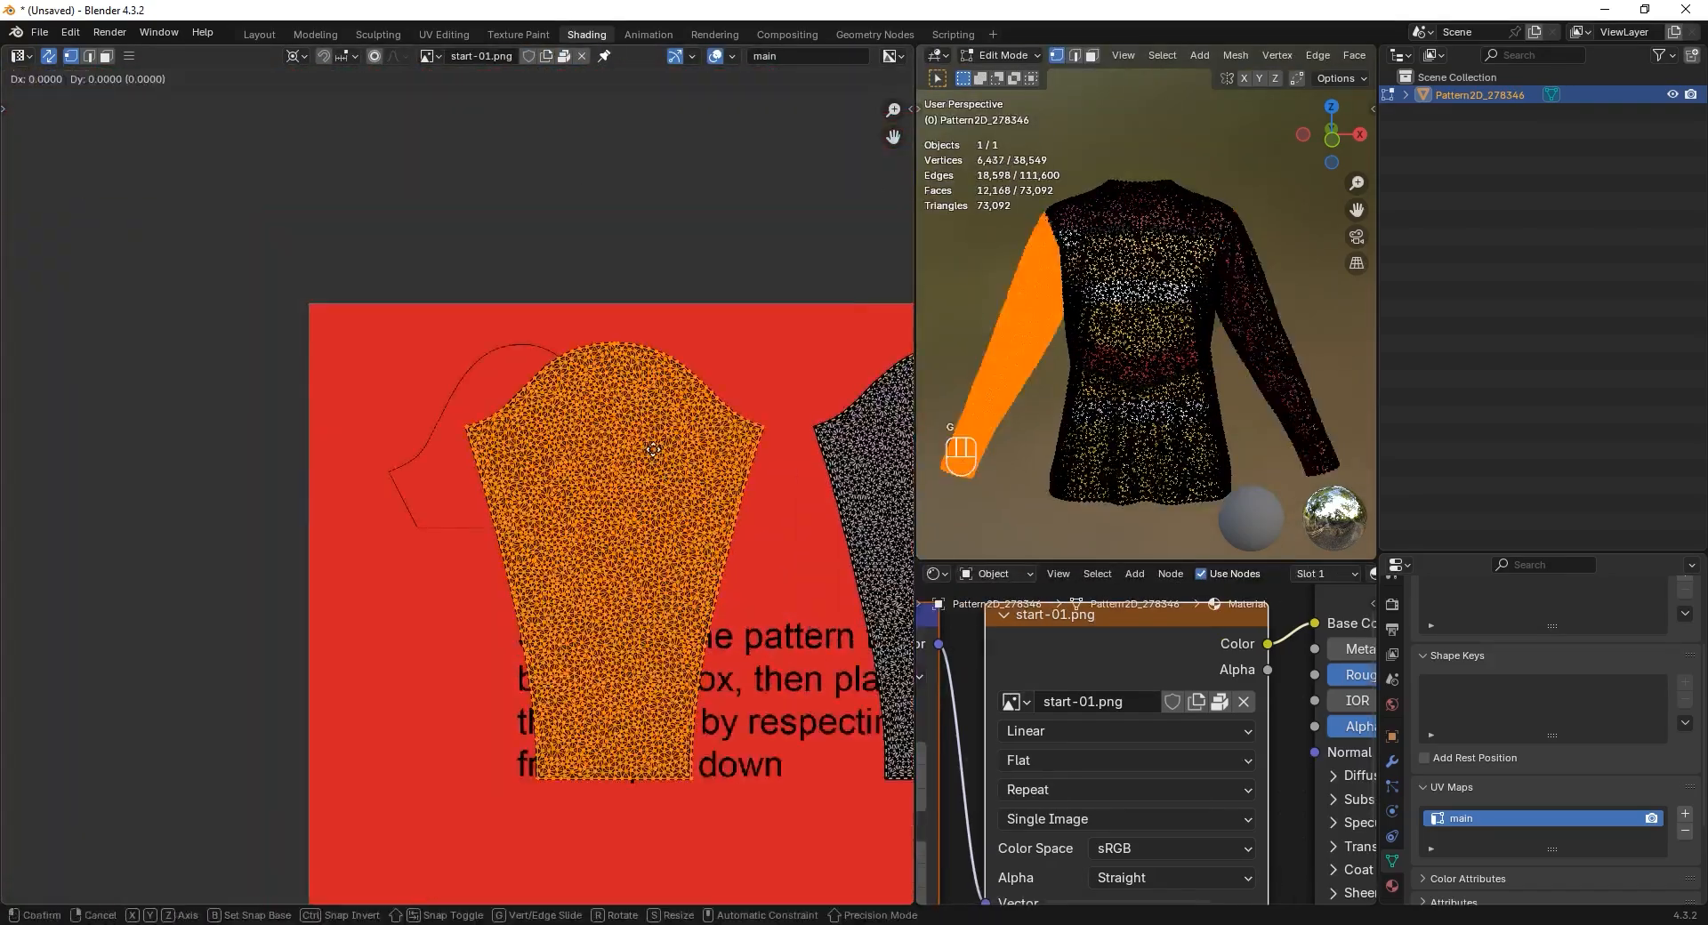
{"action": "left_click", "coordinate": [567, 440]}
{"action": "scroll", "coordinate": [561, 427], "scroll_direction": "up", "scroll_amount": 6}
{"action": "middle_click_drag", "start_coordinate": [718, 196], "coordinate": [719, 347]}
{"action": "key", "text": "g"}
{"action": "left_click", "coordinate": [660, 363]}
- Select the collar's UV island below the template and move it to the upper end of the plain yellow strip
{"action": "scroll", "coordinate": [254, 334], "scroll_direction": "down", "scroll_amount": 12}
{"action": "scroll", "coordinate": [255, 707], "scroll_direction": "up", "scroll_amount": 4}
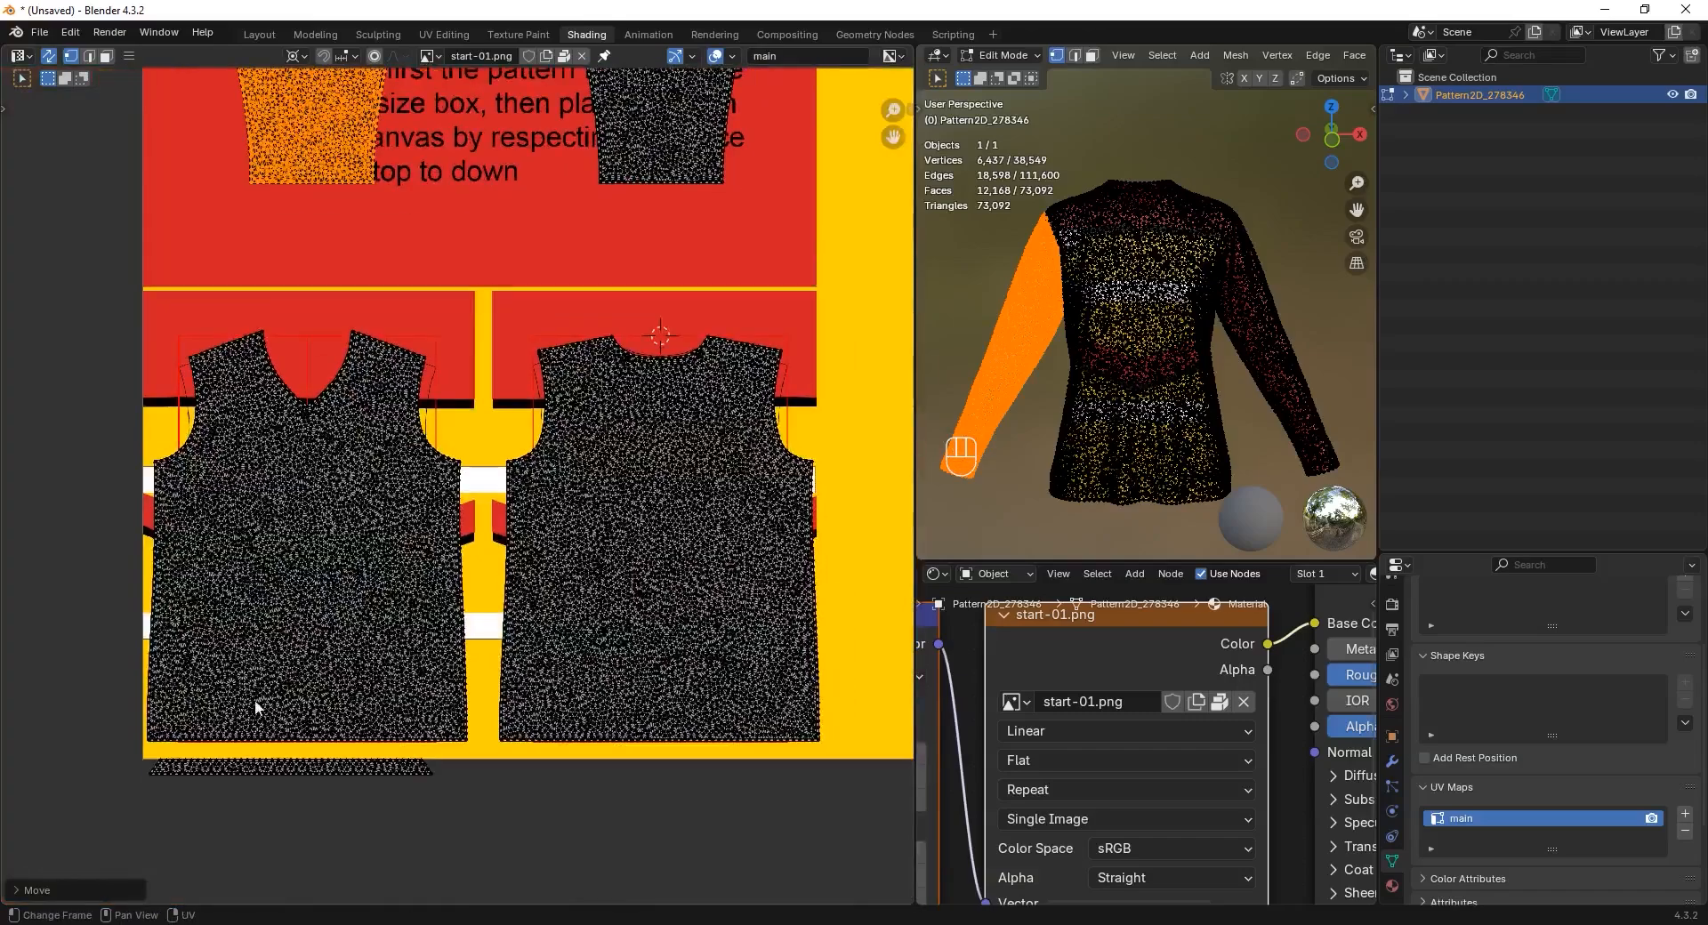
{"action": "left_click_drag", "start_coordinate": [191, 776], "coordinate": [454, 844]}
{"action": "scroll", "coordinate": [462, 507], "scroll_direction": "down", "scroll_amount": 6}
{"action": "middle_click_drag", "start_coordinate": [479, 551], "coordinate": [380, 590]}
{"action": "scroll", "coordinate": [1135, 314], "scroll_direction": "up", "scroll_amount": 2}
{"action": "middle_click_drag", "start_coordinate": [1134, 339], "coordinate": [1134, 457], "text": "shift"}
{"action": "middle_click_drag", "start_coordinate": [307, 536], "coordinate": [278, 772]}
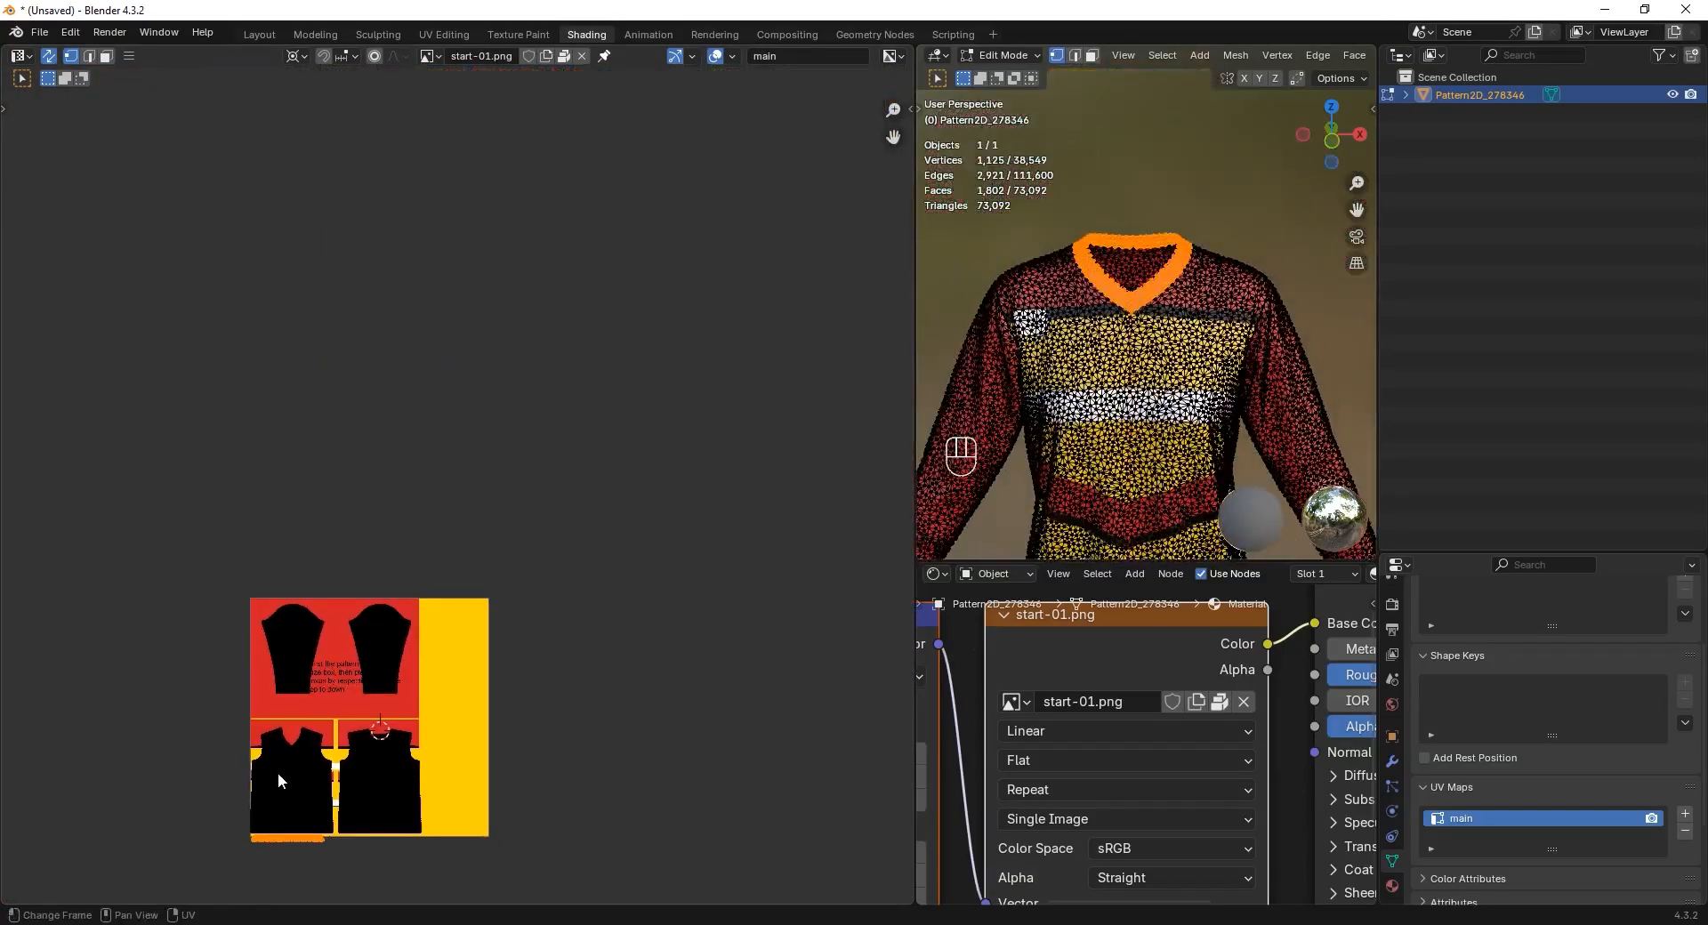
{"action": "scroll", "coordinate": [278, 772], "scroll_direction": "up", "scroll_amount": 1}
{"action": "middle_click_drag", "start_coordinate": [320, 848], "coordinate": [325, 749]}
{"action": "key", "text": "g"}
{"action": "scroll", "coordinate": [489, 485], "scroll_direction": "up", "scroll_amount": 8}
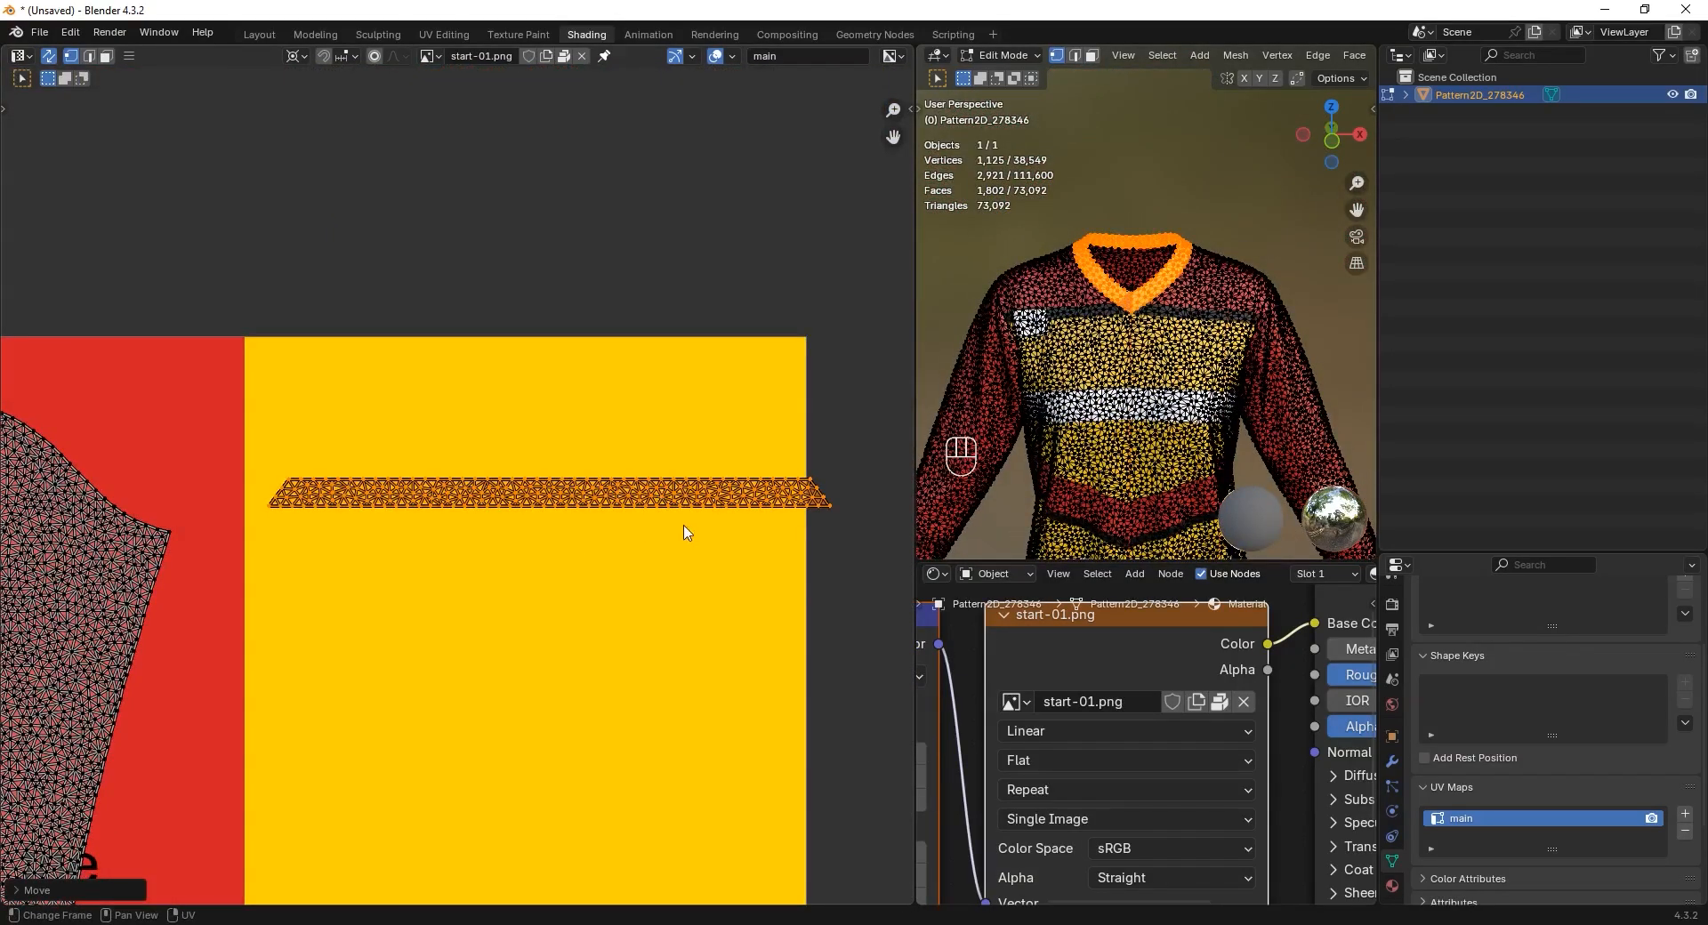
{"action": "left_click", "coordinate": [580, 366]}
- Scale the collar's UV island down slightly to fit the yellow strip's width and centre it along X
{"action": "middle_click_drag", "start_coordinate": [531, 357], "coordinate": [531, 384]}
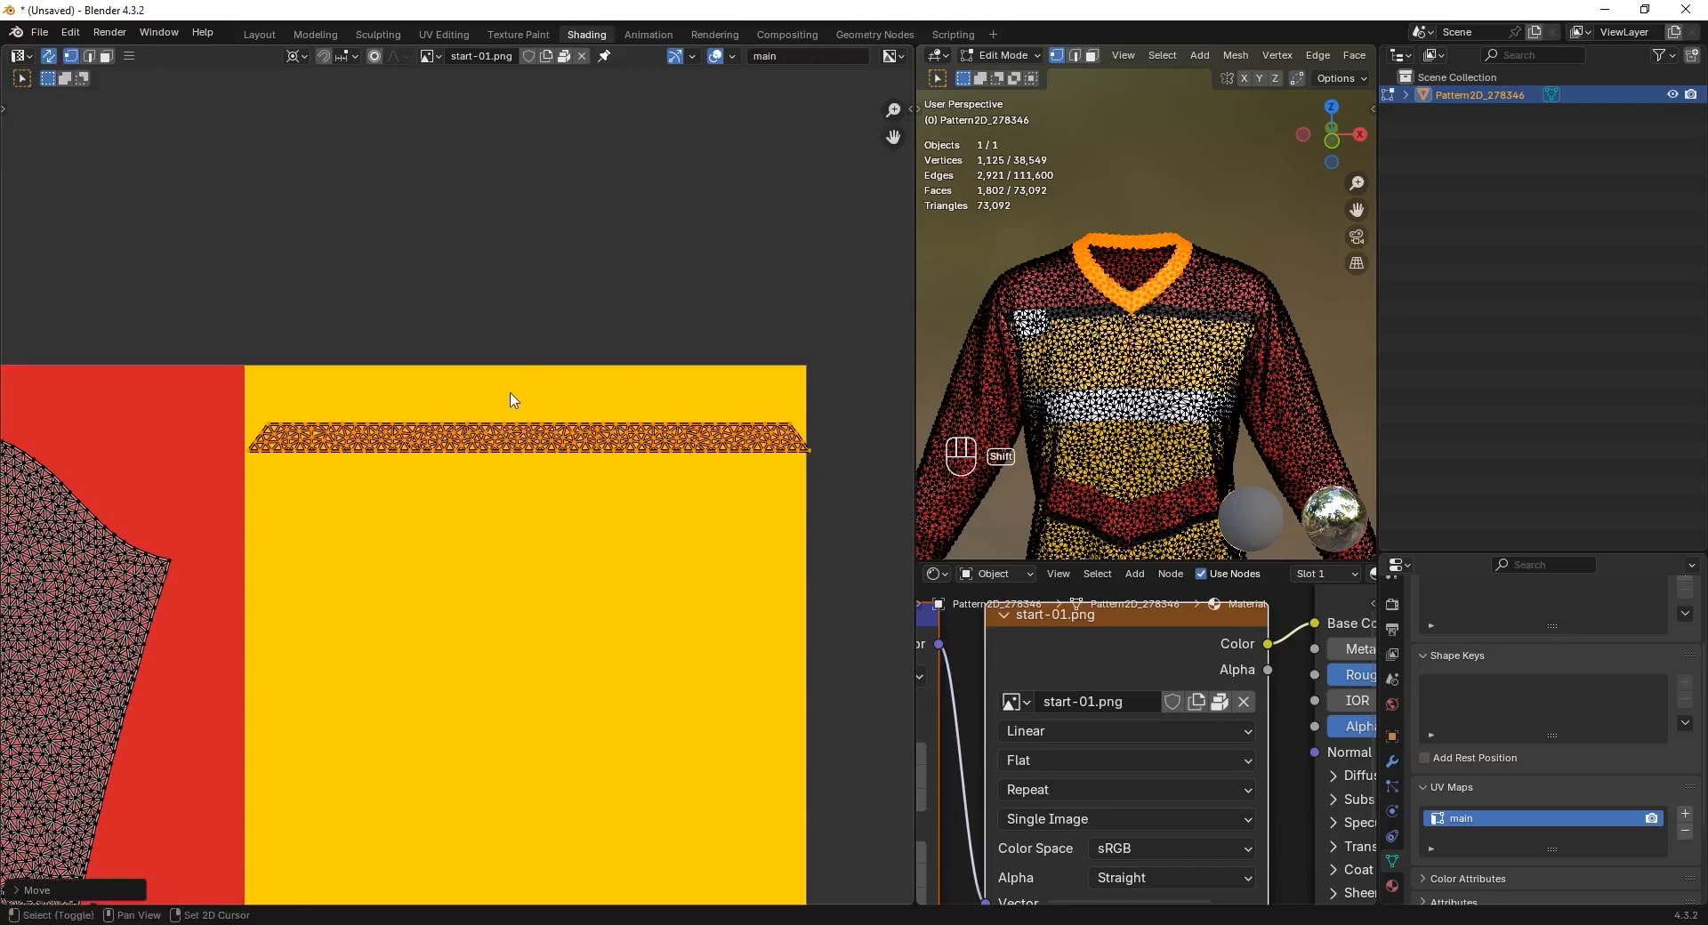
{"action": "key", "text": "s"}
{"action": "left_click", "coordinate": [689, 581]}
{"action": "key", "text": "g"}
{"action": "key", "text": "x"}
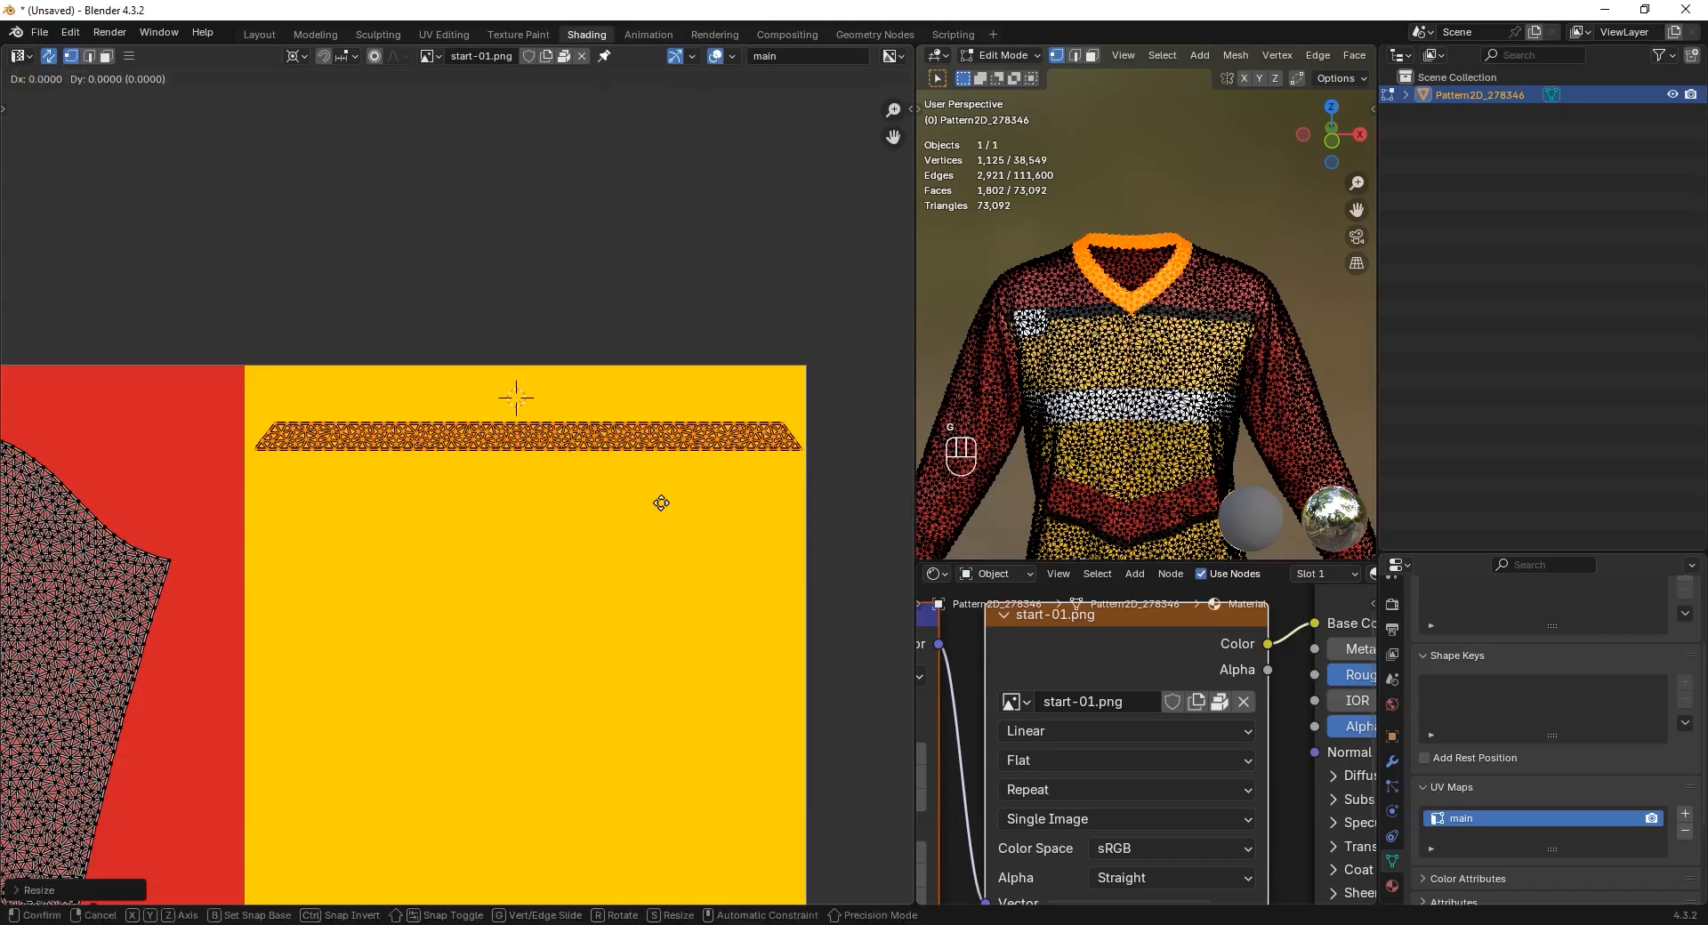
{"action": "left_click", "coordinate": [637, 503]}
{"action": "scroll", "coordinate": [1187, 331], "scroll_direction": "down", "scroll_amount": 4}
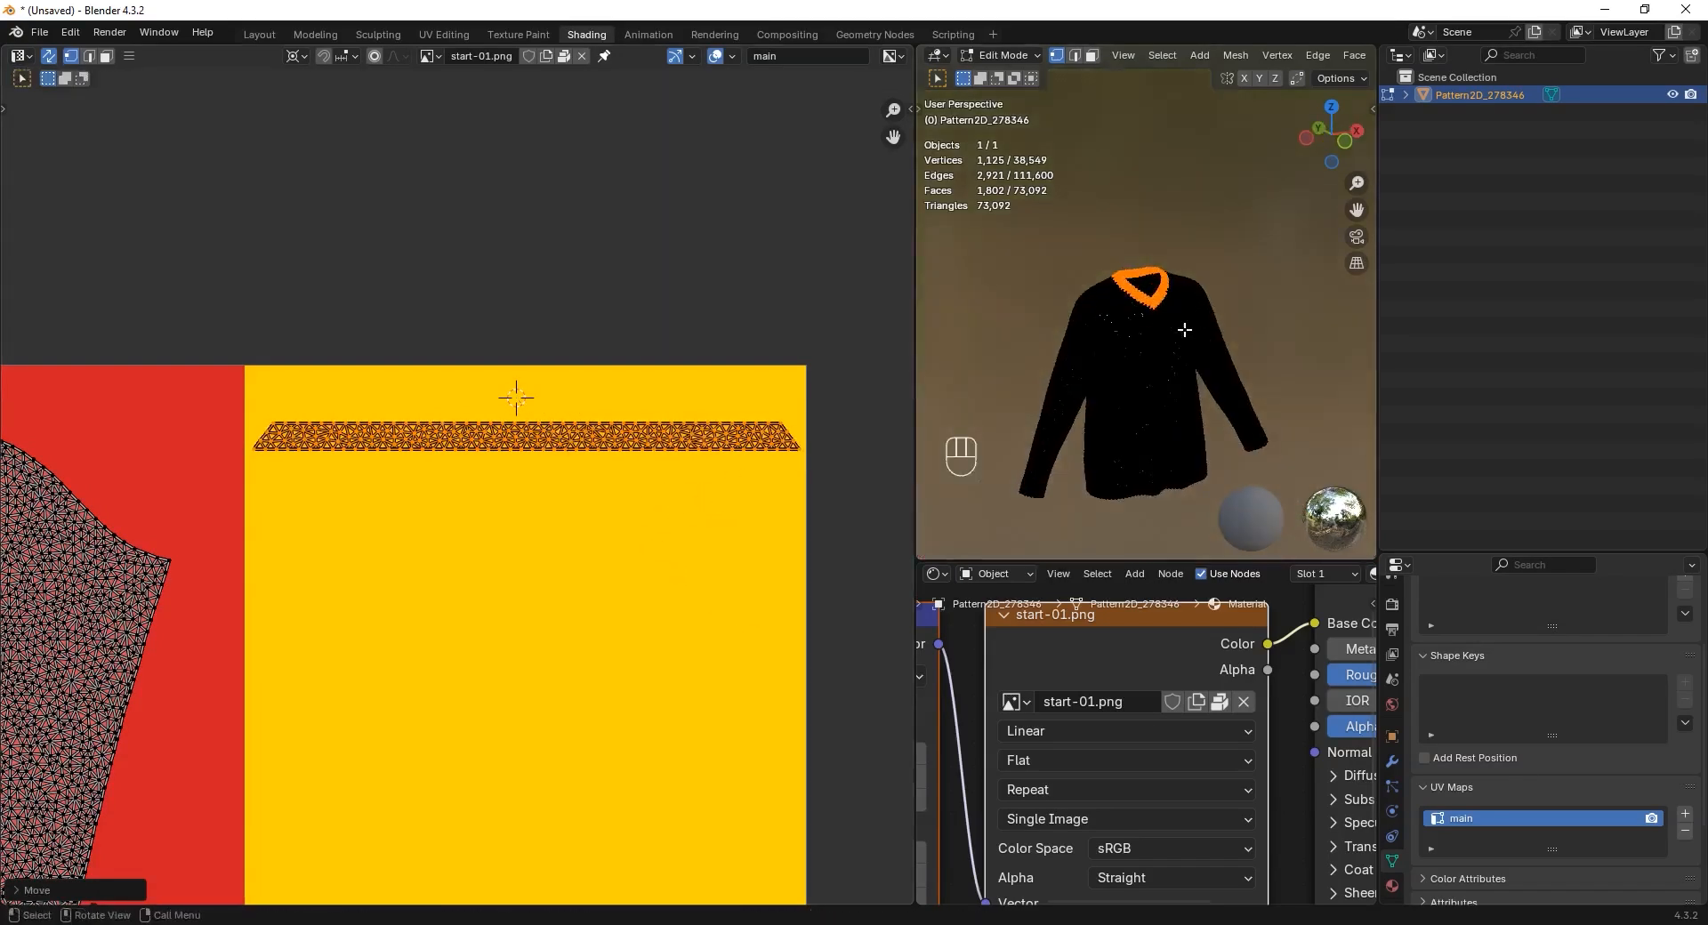
- Separate the selected collar faces from the shirt mesh into their own object
{"action": "middle_click_drag", "start_coordinate": [1186, 331], "coordinate": [1159, 190], "text": "shift"}
{"action": "scroll", "coordinate": [544, 607], "scroll_direction": "down", "scroll_amount": 6}
{"action": "middle_click_drag", "start_coordinate": [546, 461], "coordinate": [566, 308]}
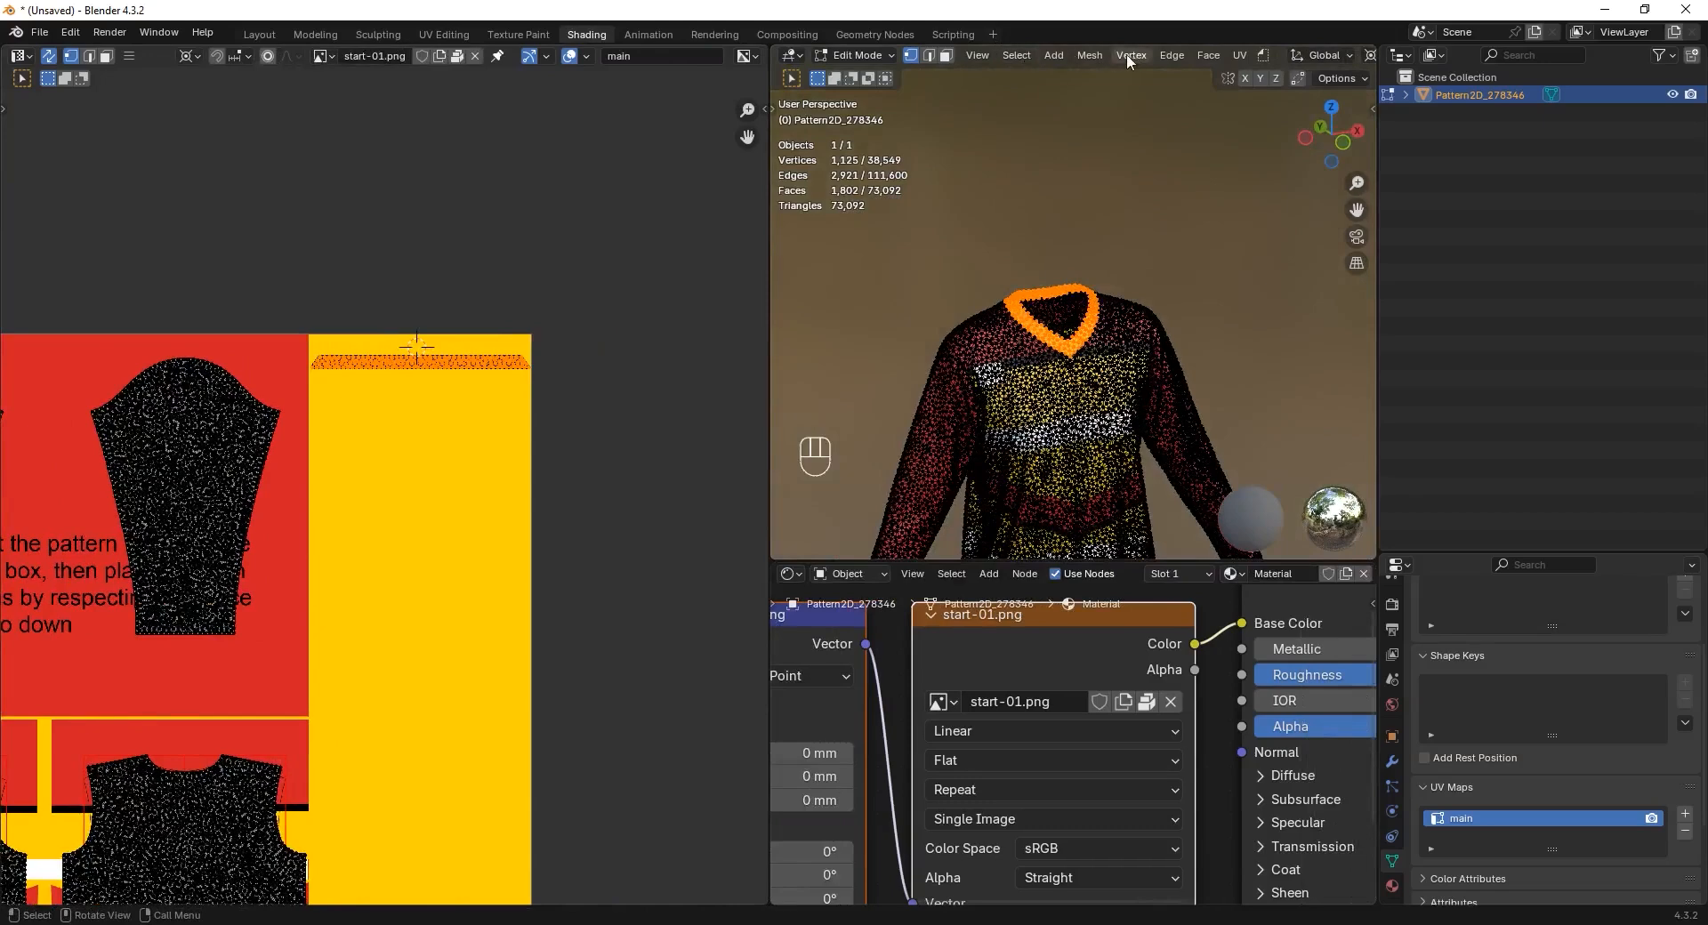
{"action": "left_click", "coordinate": [1090, 55]}
{"action": "mouse_move", "coordinate": [1139, 213]}
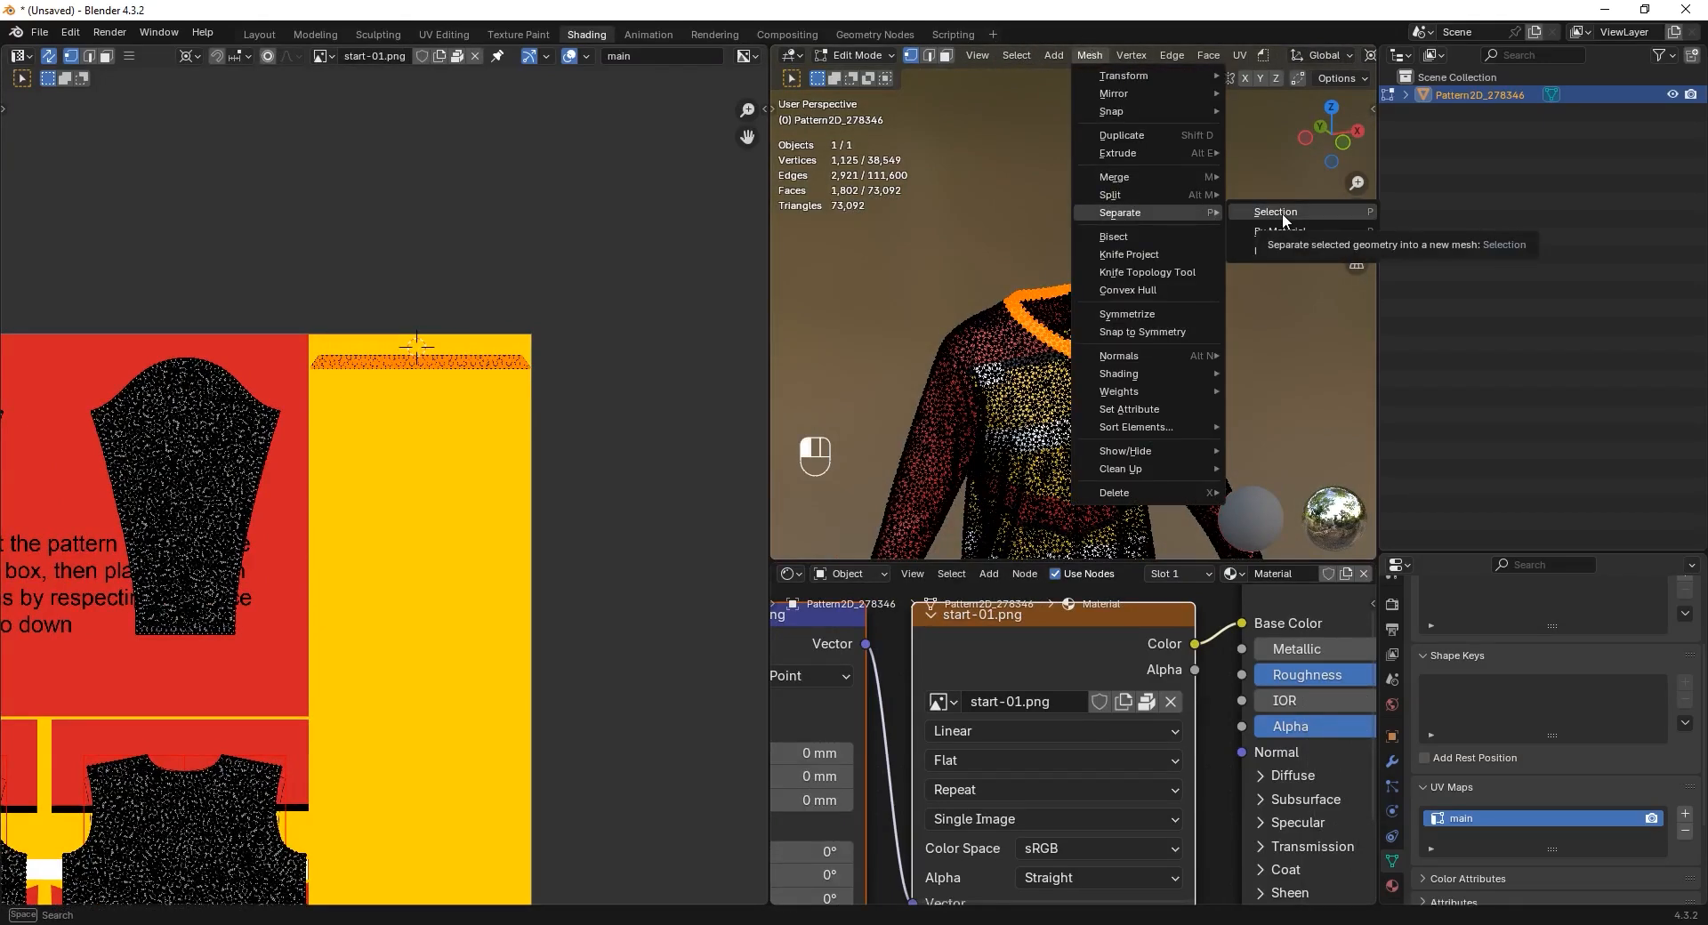
{"action": "left_click", "coordinate": [1283, 212]}
{"action": "middle_click_drag", "start_coordinate": [1021, 246], "coordinate": [1059, 253]}
{"action": "scroll", "coordinate": [435, 359], "scroll_direction": "down", "scroll_amount": 6}
{"action": "scroll", "coordinate": [1060, 267], "scroll_direction": "up", "scroll_amount": 3}
{"action": "middle_click_drag", "start_coordinate": [1060, 321], "coordinate": [1103, 294]}
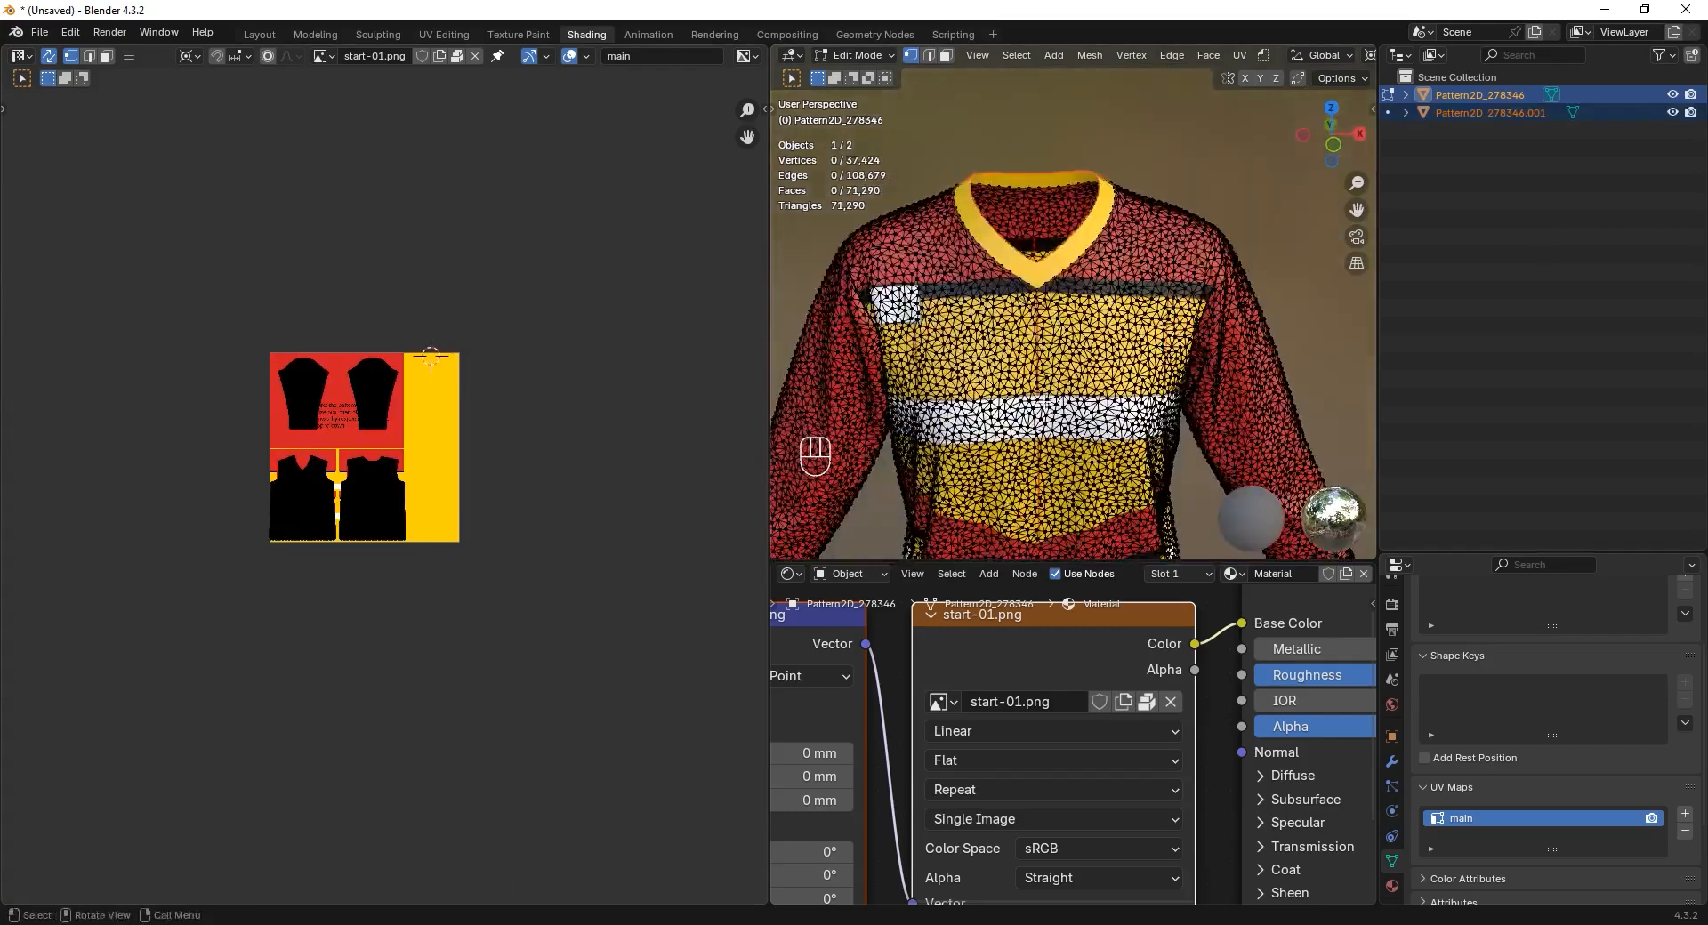
- Try to separate a thin hem band along the lower edge of the front and back panels into its own object
{"action": "scroll", "coordinate": [1068, 302], "scroll_direction": "down", "scroll_amount": 4}
{"action": "middle_click_drag", "start_coordinate": [912, 548], "coordinate": [990, 389], "text": "shift"}
{"action": "scroll", "coordinate": [384, 491], "scroll_direction": "up", "scroll_amount": 5}
{"action": "left_click_drag", "start_coordinate": [126, 495], "coordinate": [653, 578]}
{"action": "scroll", "coordinate": [1157, 374], "scroll_direction": "up", "scroll_amount": 5}
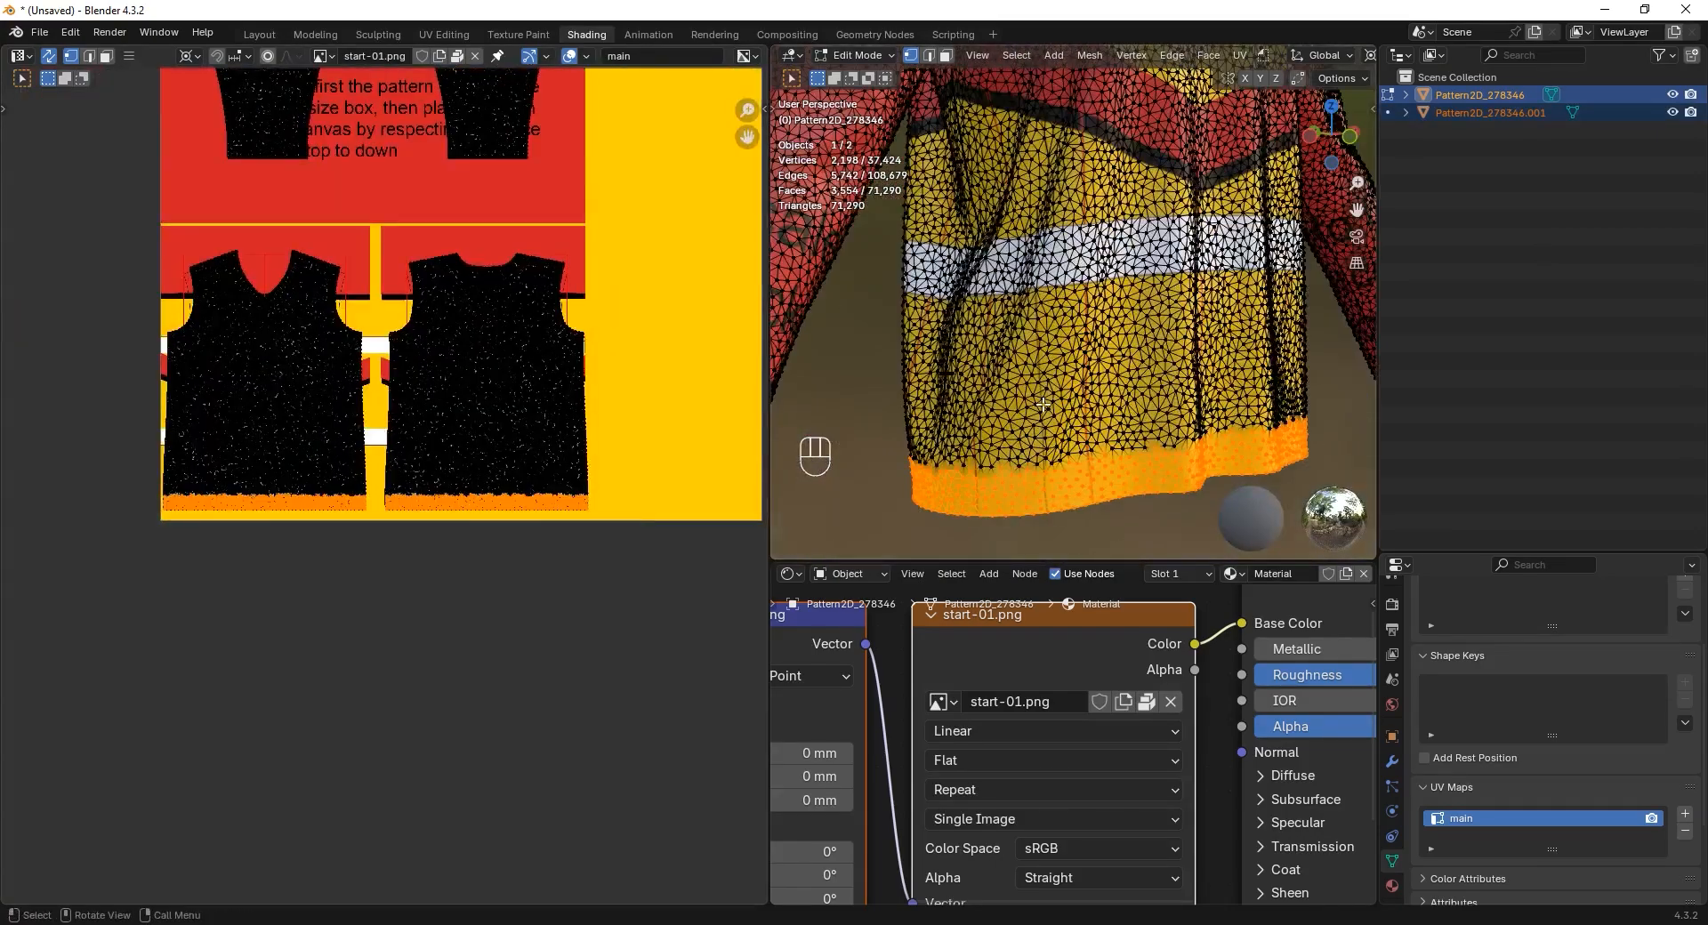
{"action": "middle_click_drag", "start_coordinate": [1032, 410], "coordinate": [1100, 418]}
{"action": "scroll", "coordinate": [396, 497], "scroll_direction": "up", "scroll_amount": 2}
{"action": "scroll", "coordinate": [1100, 418], "scroll_direction": "down", "scroll_amount": 3}
{"action": "key", "text": "p"}
{"action": "left_click", "coordinate": [1101, 418]}
- Check the separated hem band on the shirt in Object Mode and undo its selection and separation
{"action": "key", "text": "Tab"}
{"action": "left_click", "coordinate": [1046, 333]}
{"action": "scroll", "coordinate": [1037, 391], "scroll_direction": "up", "scroll_amount": 4}
{"action": "left_click", "coordinate": [1023, 383]}
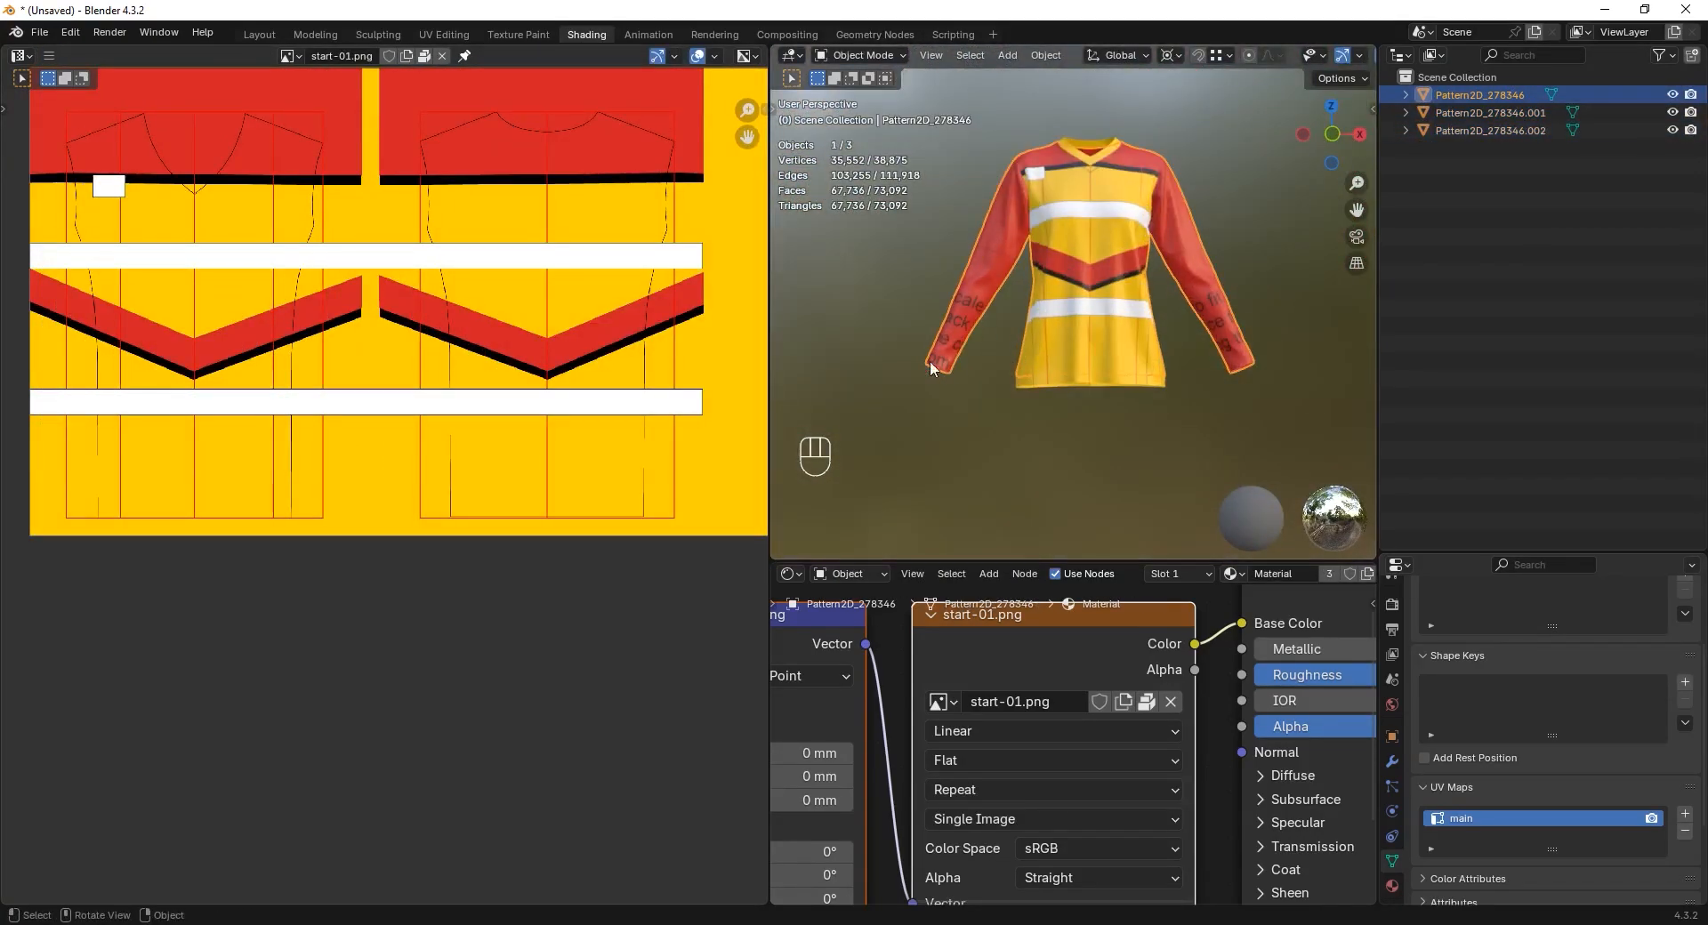
{"action": "key", "text": "Tab"}
{"action": "scroll", "coordinate": [418, 427], "scroll_direction": "down", "scroll_amount": 5}
{"action": "left_click_drag", "start_coordinate": [261, 553], "coordinate": [532, 525]}
{"action": "key", "text": "ctrl+z"}
{"action": "key", "text": "ctrl+z"}
{"action": "key", "text": "ctrl+z"}
{"action": "key", "text": "ctrl+z"}
{"action": "key", "text": "ctrl+z"}
{"action": "key", "text": "ctrl+z"}
{"action": "middle_click_drag", "start_coordinate": [1151, 415], "coordinate": [1021, 441], "text": "shift"}
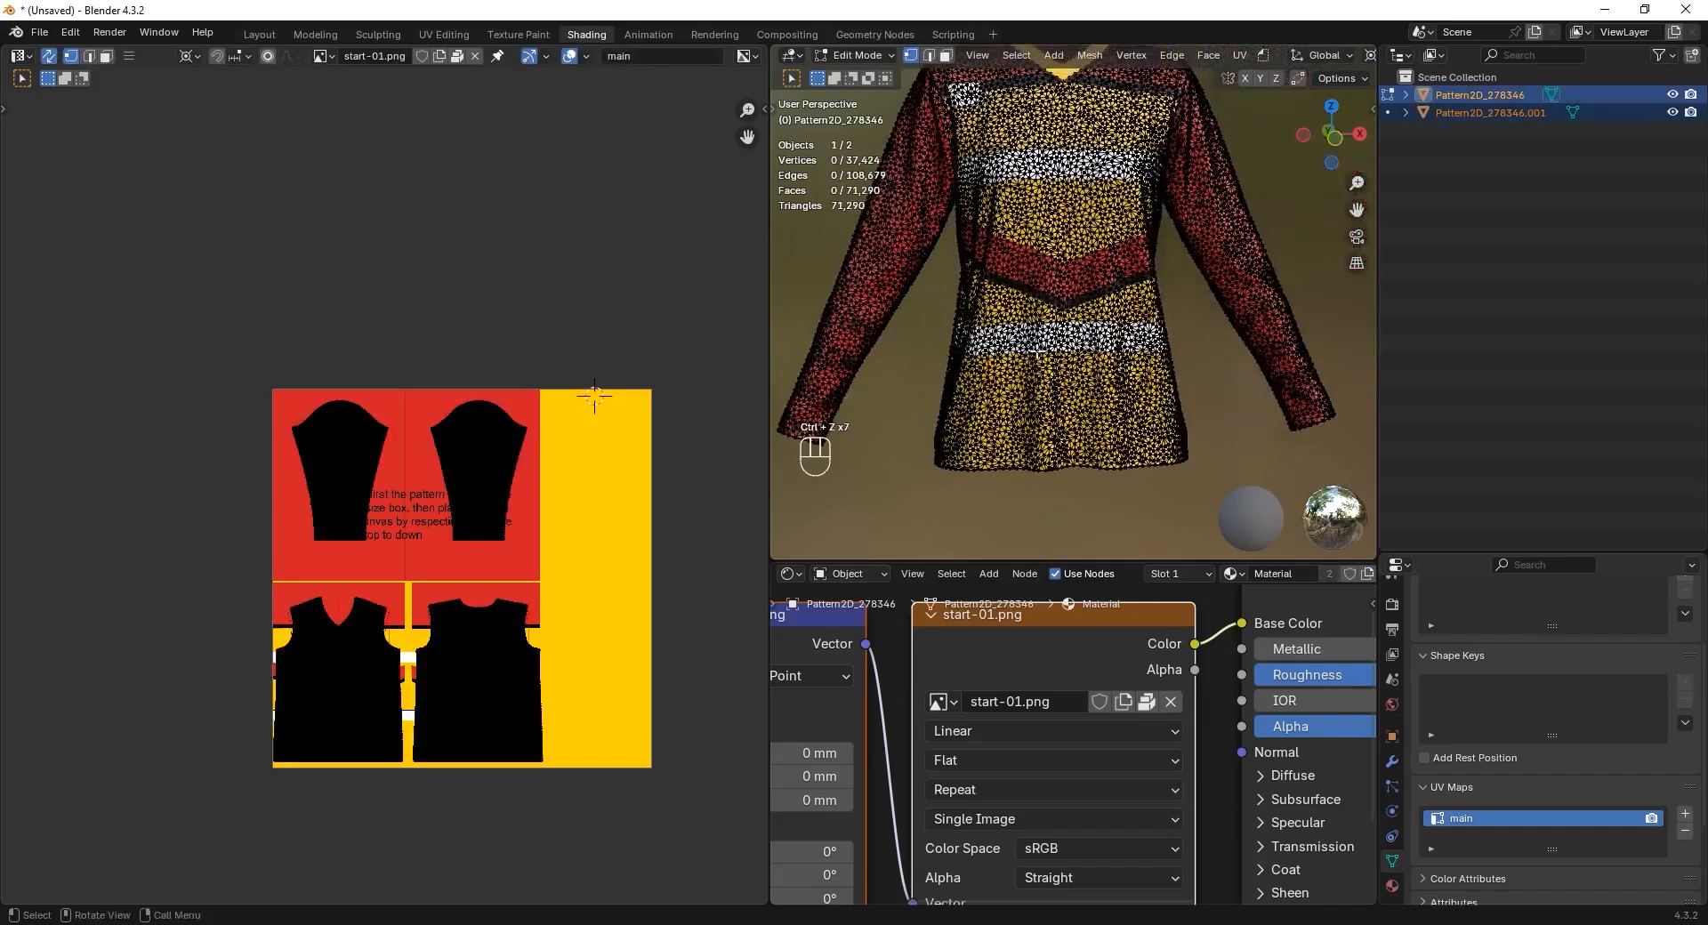
- Leave Edit Mode and rename the shirt body's object and its mesh data as shirt
{"action": "key", "text": "Tab"}
{"action": "scroll", "coordinate": [1033, 329], "scroll_direction": "down", "scroll_amount": 3}
{"action": "middle_click_drag", "start_coordinate": [1006, 329], "coordinate": [945, 444], "text": "alt"}
{"action": "left_click", "coordinate": [1075, 309]}
{"action": "scroll", "coordinate": [1075, 308], "scroll_direction": "up", "scroll_amount": 2}
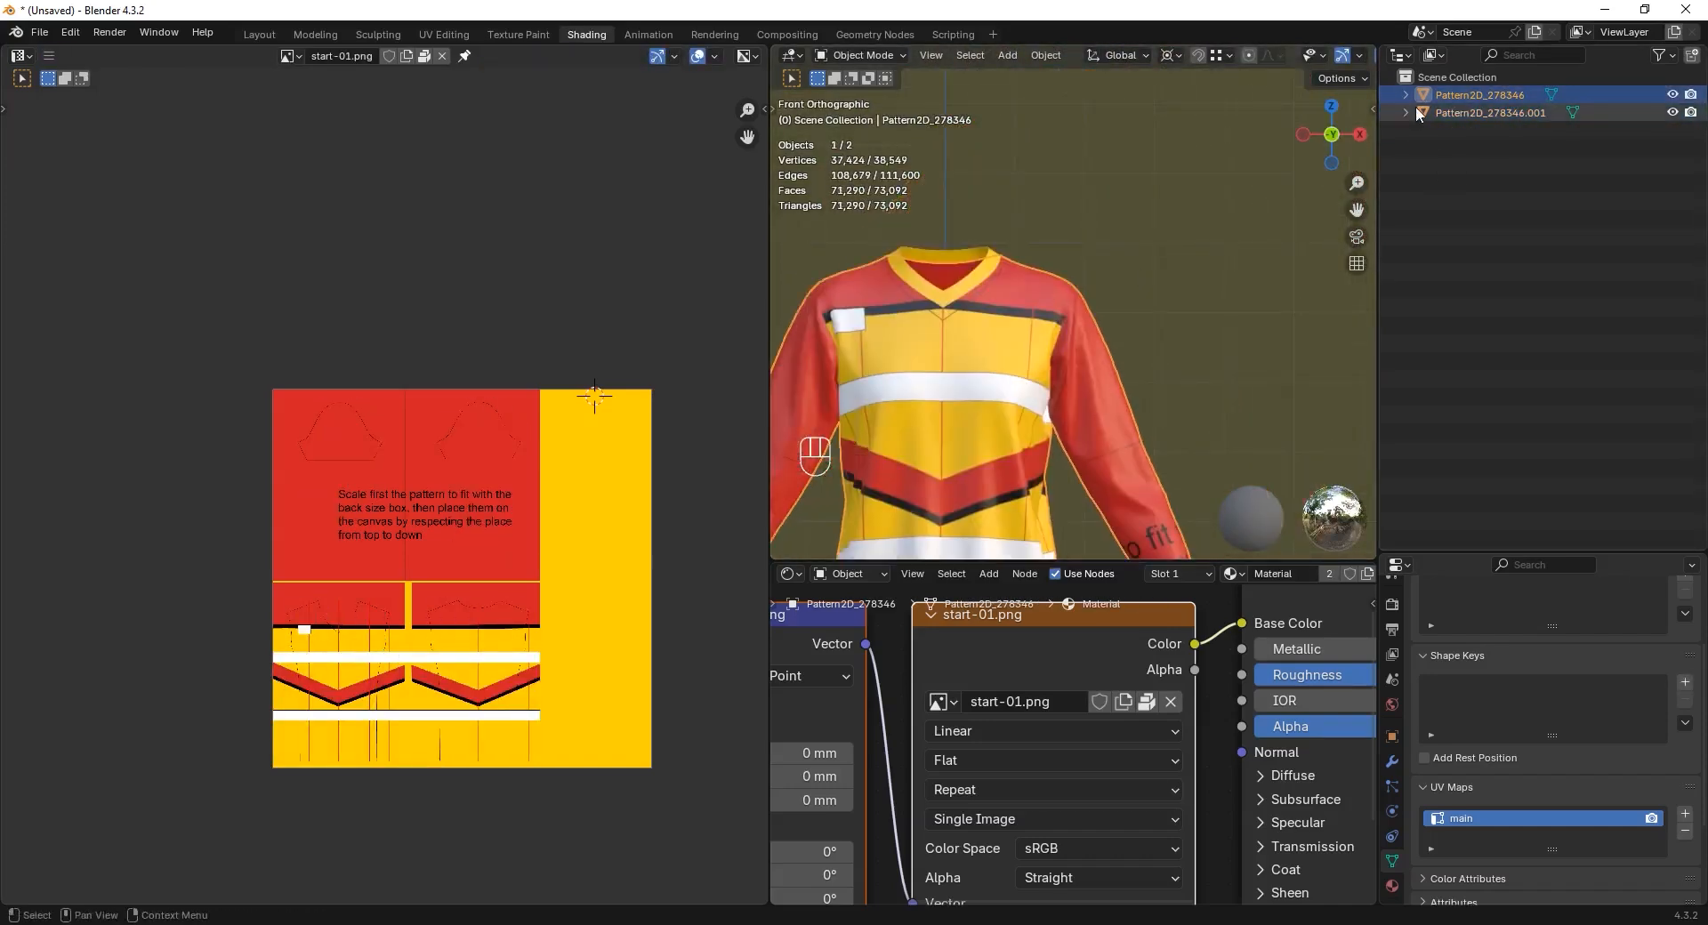
{"action": "left_click", "coordinate": [1406, 94]}
{"action": "double_click", "coordinate": [1482, 96]}
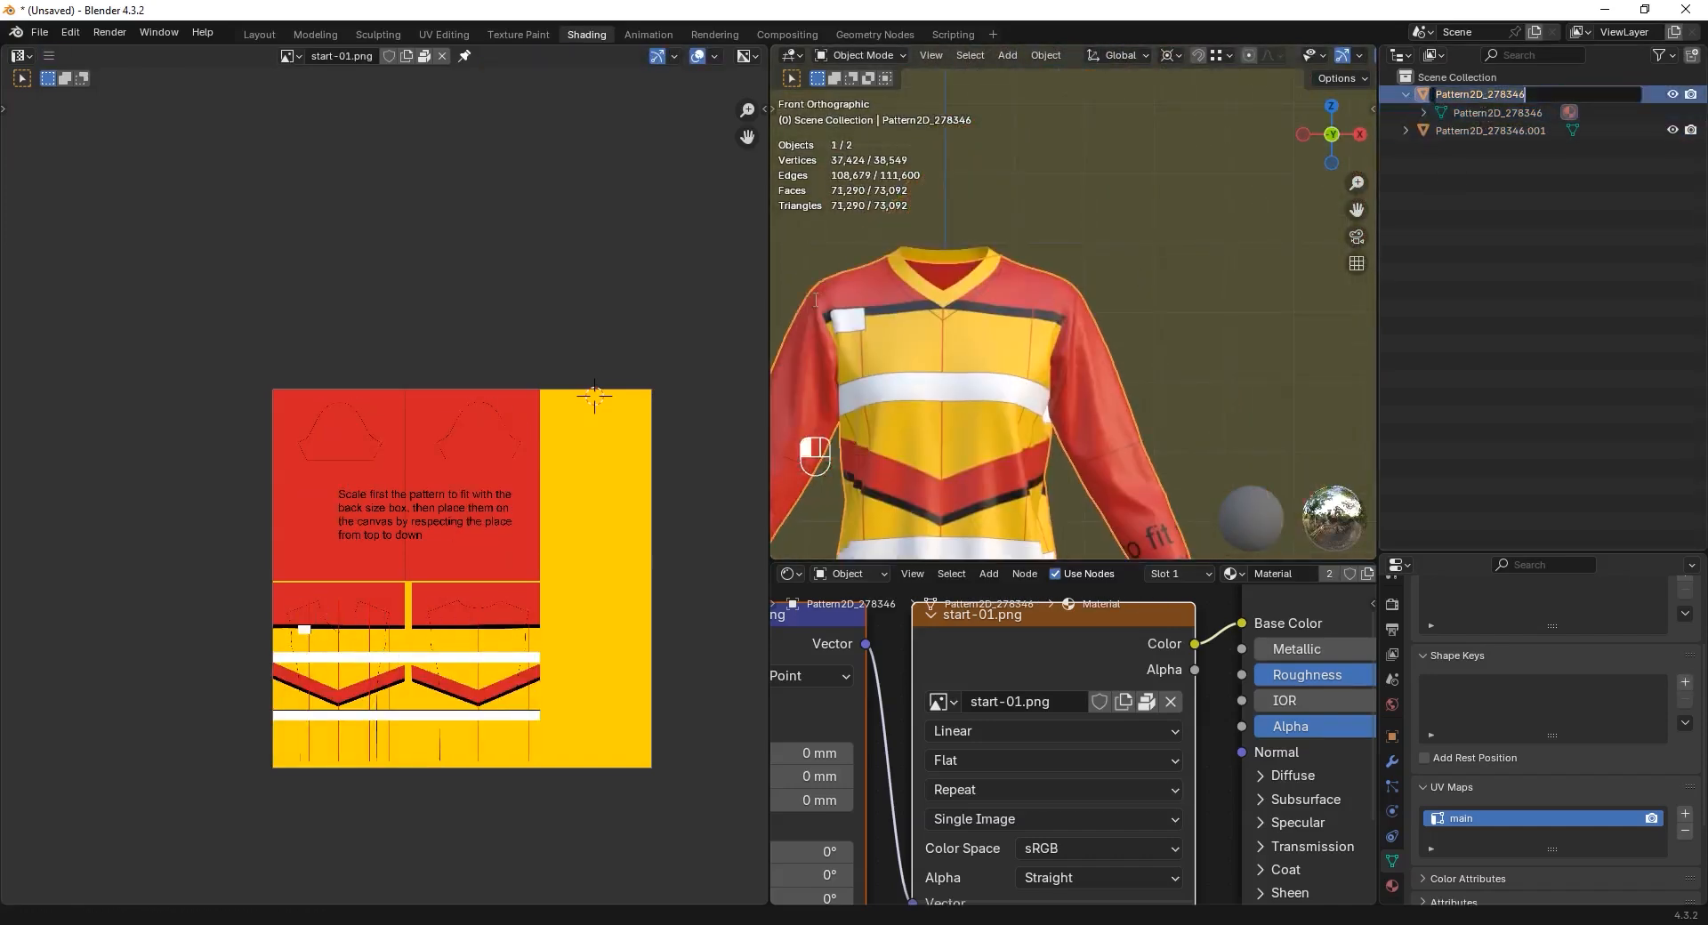
{"action": "key", "text": "g"}
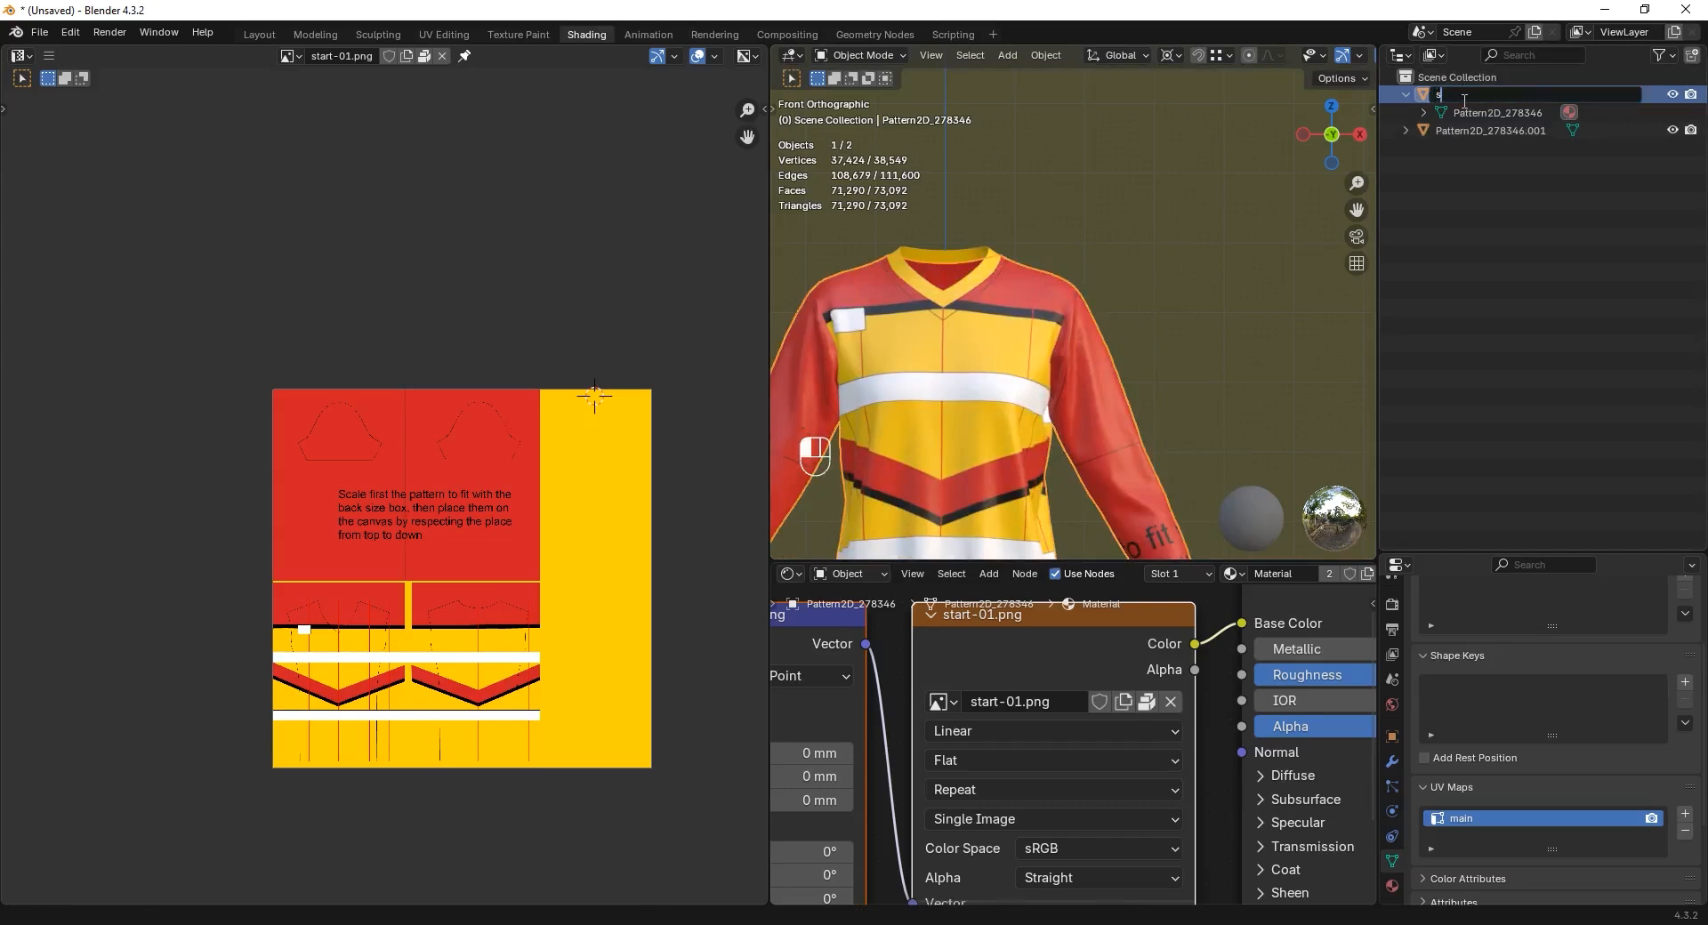
{"action": "key", "text": "Return"}
{"action": "double_click", "coordinate": [1477, 130]}
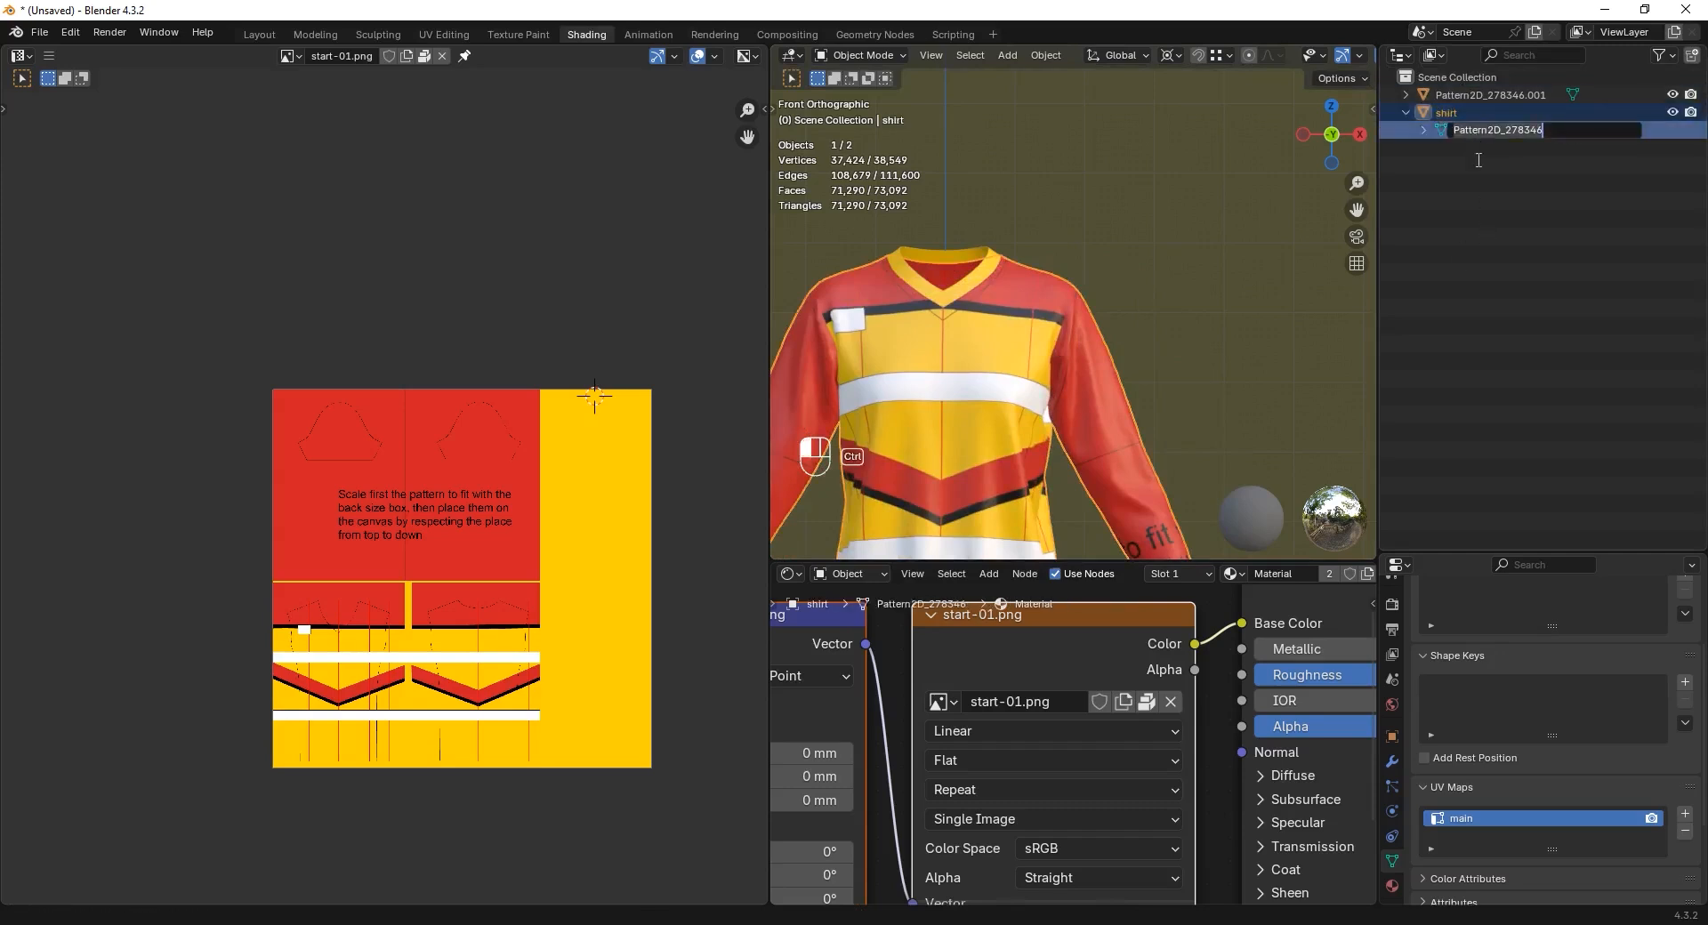
- Rename the separated neckline object and its mesh data as collar
{"action": "double_click", "coordinate": [1481, 94]}
{"action": "type", "text": "collar"}
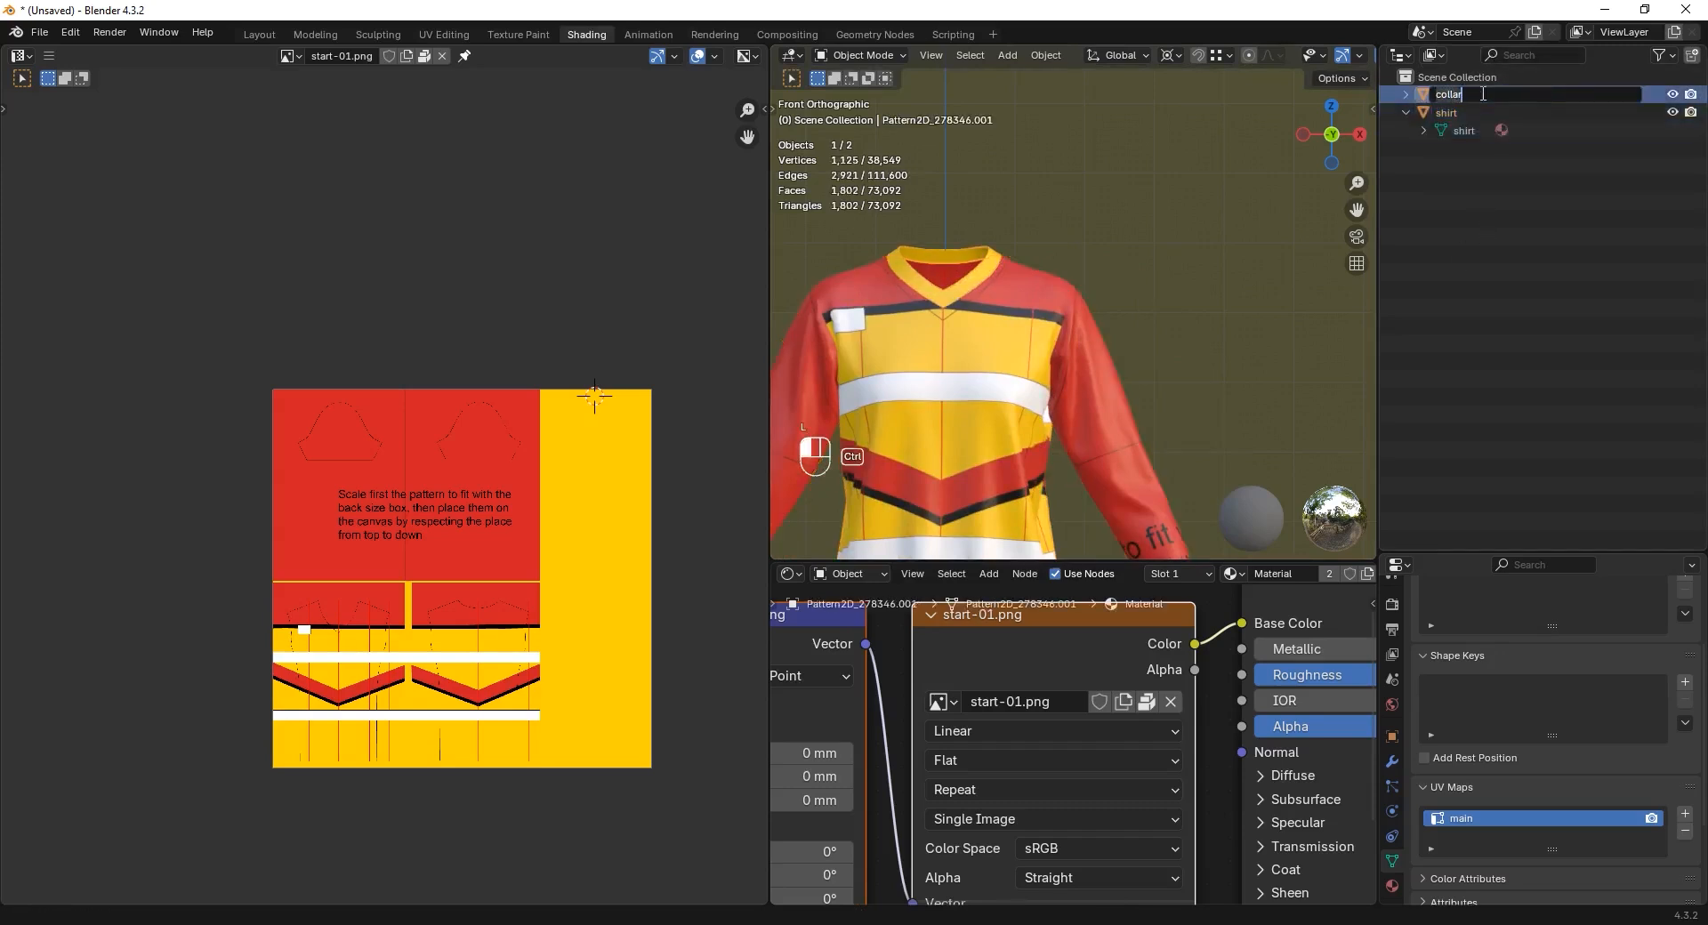
{"action": "key", "text": "Return"}
{"action": "double_click", "coordinate": [1483, 110]}
{"action": "type", "text": "collar"}
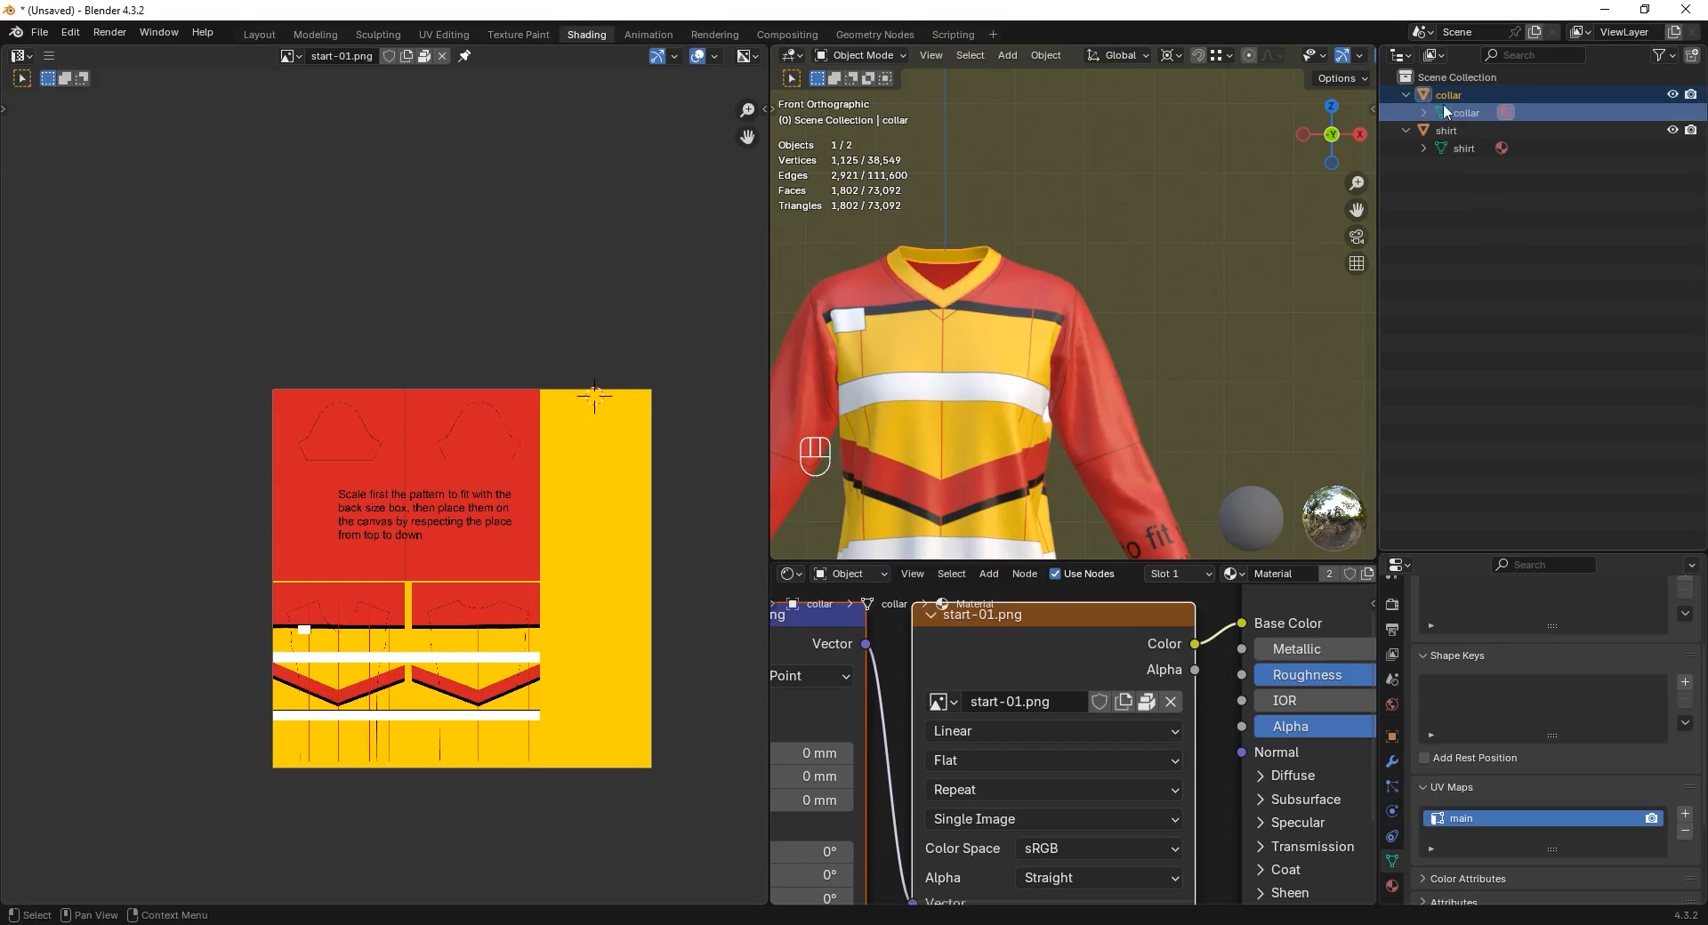
- Examine the textured shirt and its separate collar up close and from a distance
{"action": "scroll", "coordinate": [1108, 255], "scroll_direction": "down", "scroll_amount": 5}
{"action": "middle_click_drag", "start_coordinate": [1112, 285], "coordinate": [1210, 315]}
{"action": "scroll", "coordinate": [1061, 305], "scroll_direction": "up", "scroll_amount": 5}
{"action": "left_click", "coordinate": [1210, 315]}
{"action": "left_click", "coordinate": [1046, 290]}
{"action": "middle_click_drag", "start_coordinate": [1046, 290], "coordinate": [1085, 304], "text": "alt"}
{"action": "scroll", "coordinate": [1096, 362], "scroll_direction": "down", "scroll_amount": 5}
{"action": "scroll", "coordinate": [1086, 305], "scroll_direction": "up", "scroll_amount": 2}
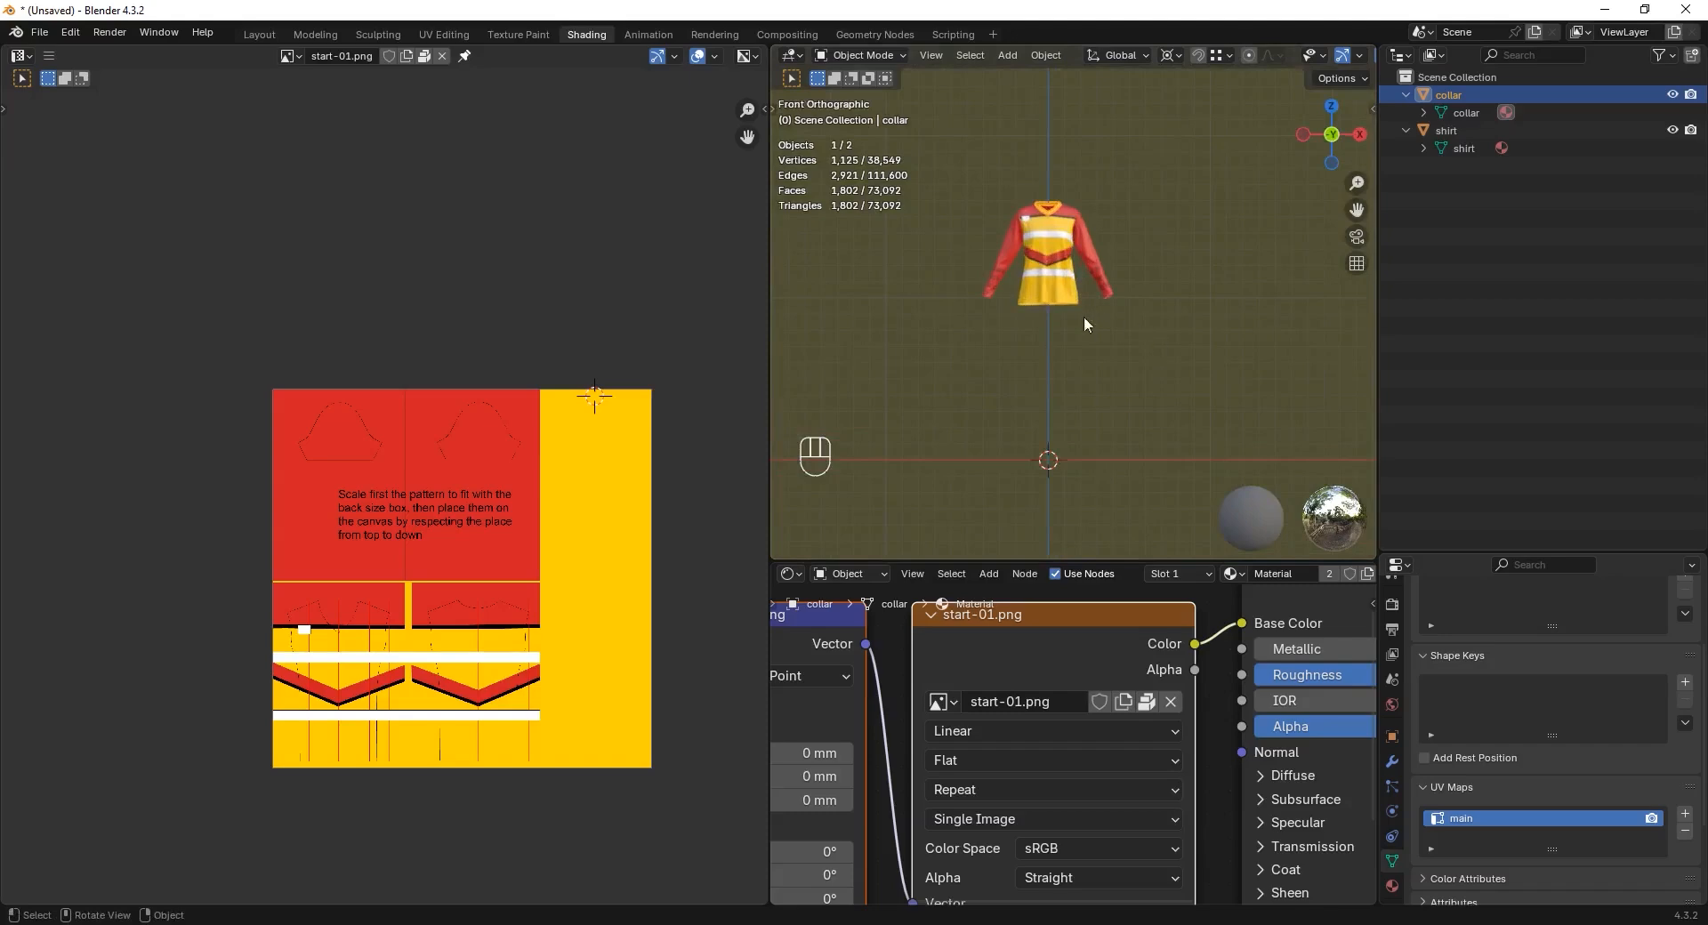
- Locate the men's short-sleeve T-shirt in the Tutoriel folder and import men_short_sleeve_t_shirt.glb as a glTF 2.0 model
{"action": "key", "text": "alt+Tab"}
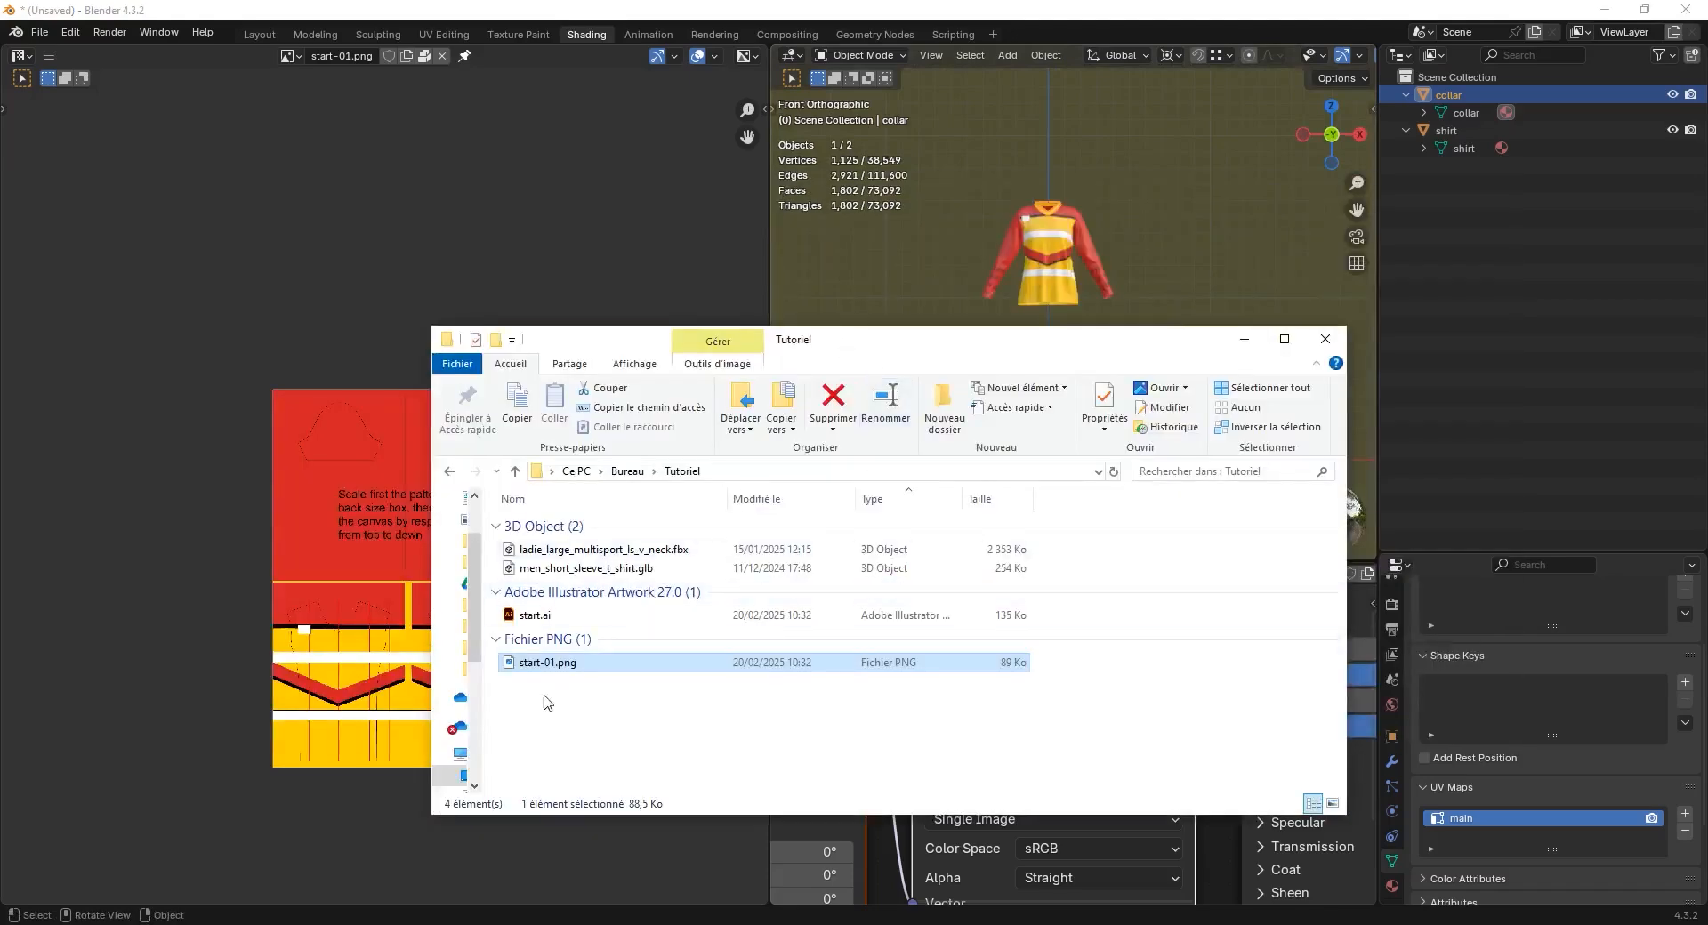
{"action": "left_click", "coordinate": [570, 570]}
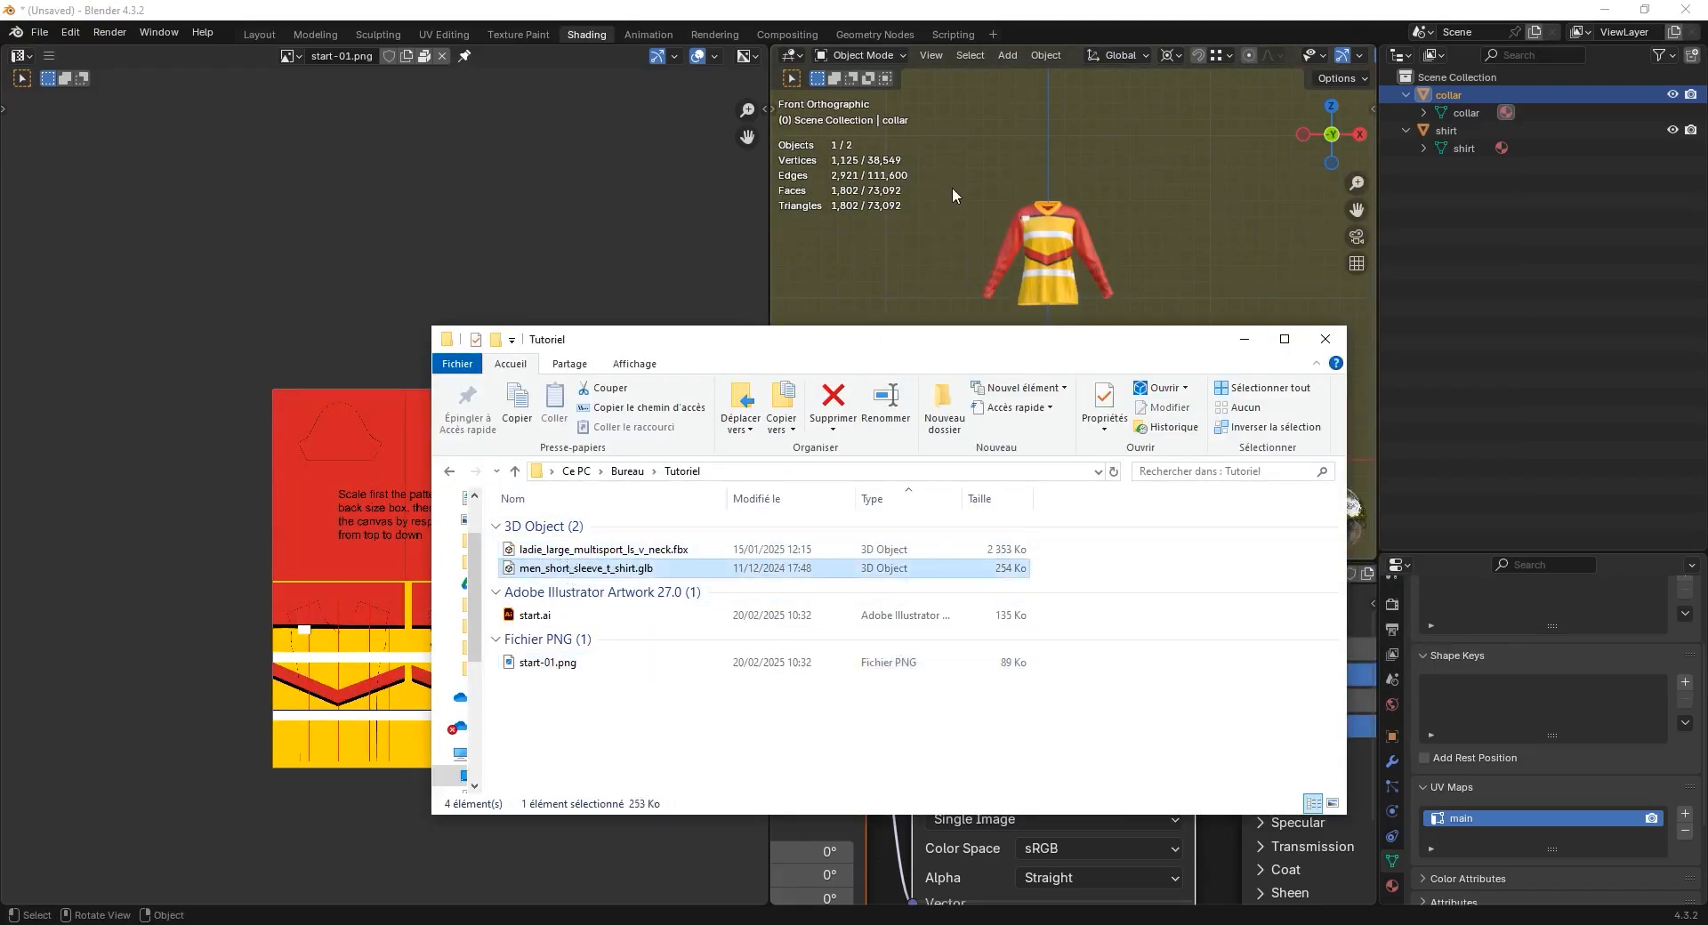
{"action": "left_click", "coordinate": [1000, 192]}
{"action": "left_click", "coordinate": [42, 33]}
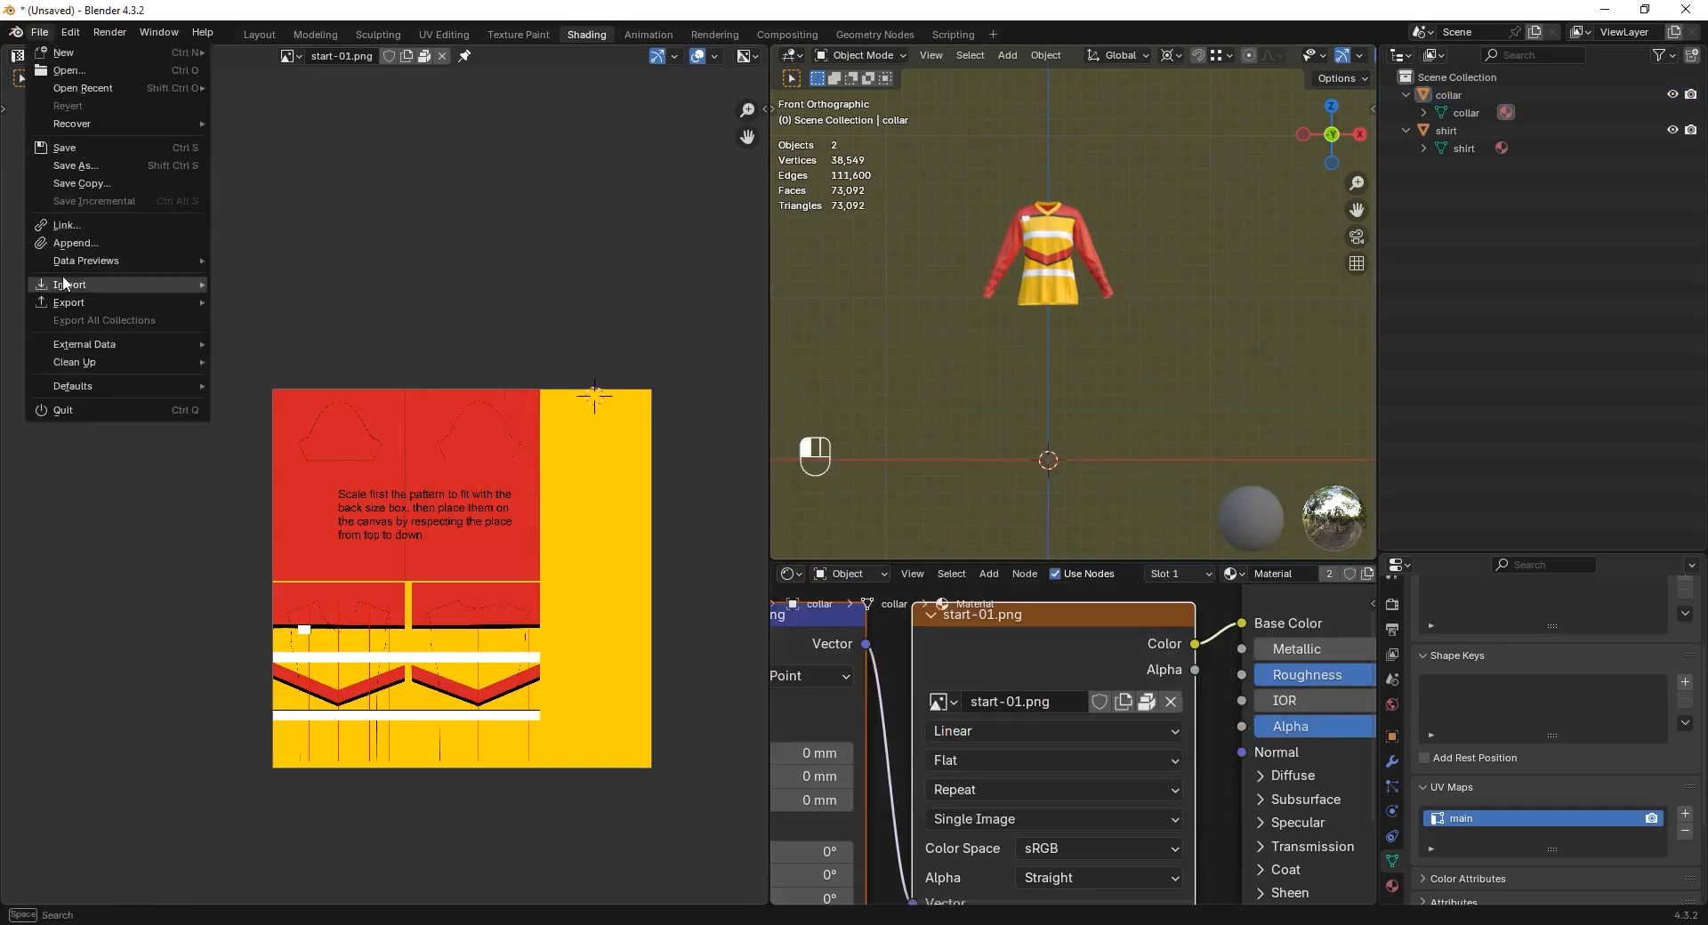
{"action": "mouse_move", "coordinate": [96, 291]}
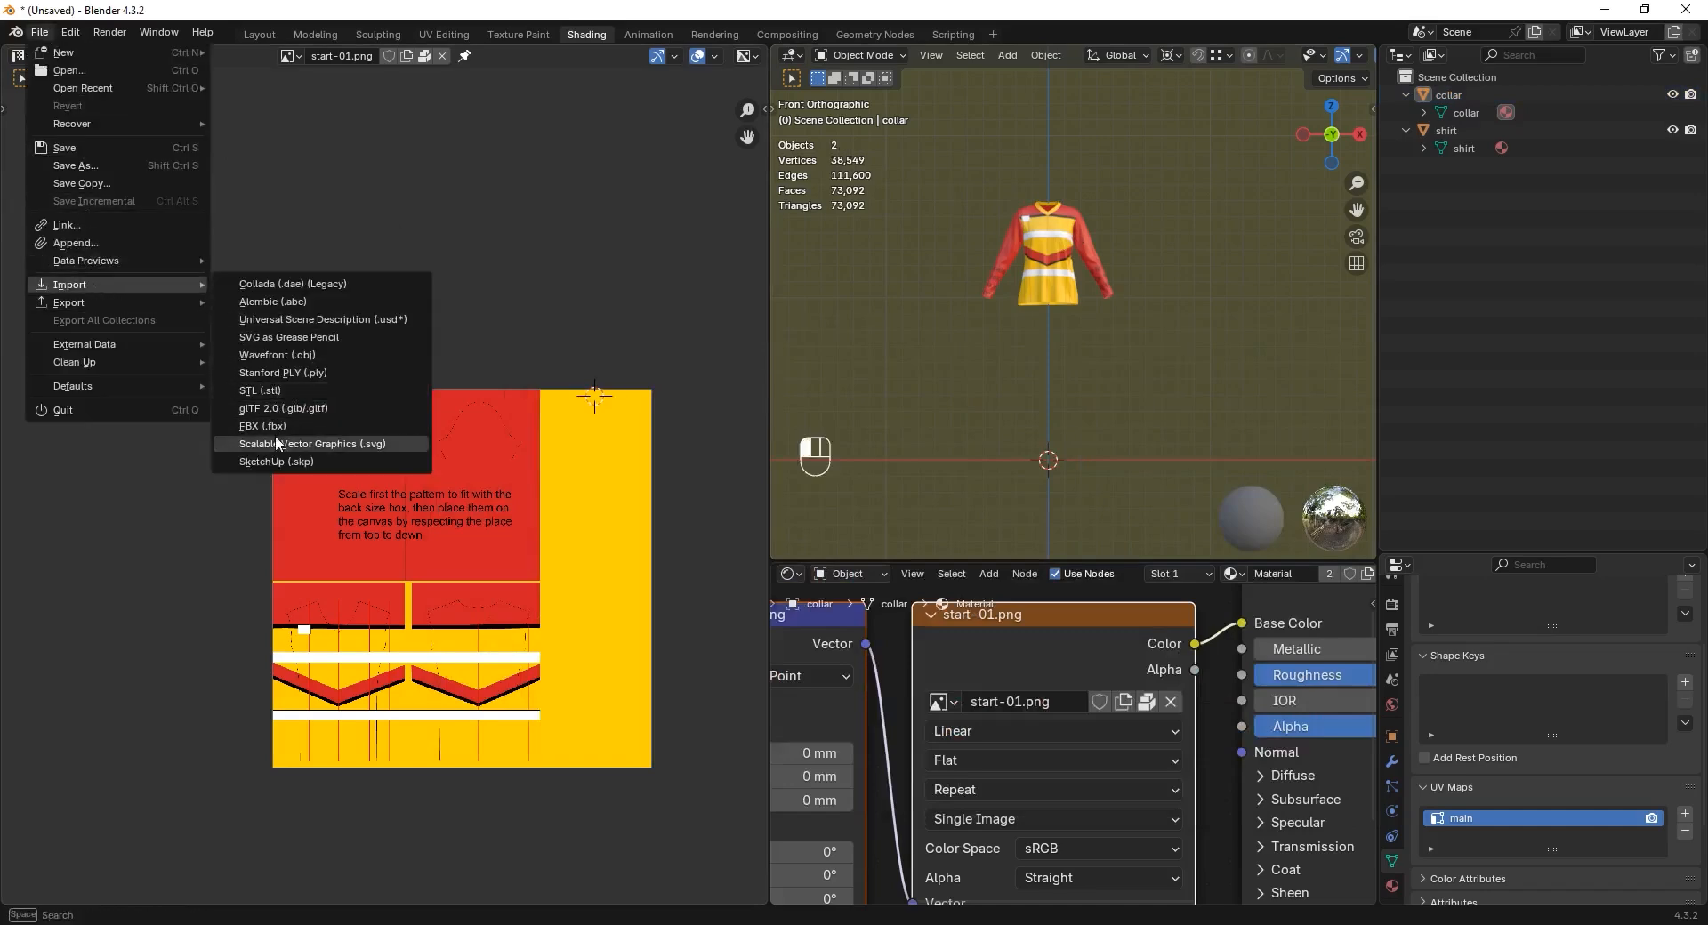
{"action": "left_click", "coordinate": [283, 408]}
{"action": "left_click", "coordinate": [394, 682]}
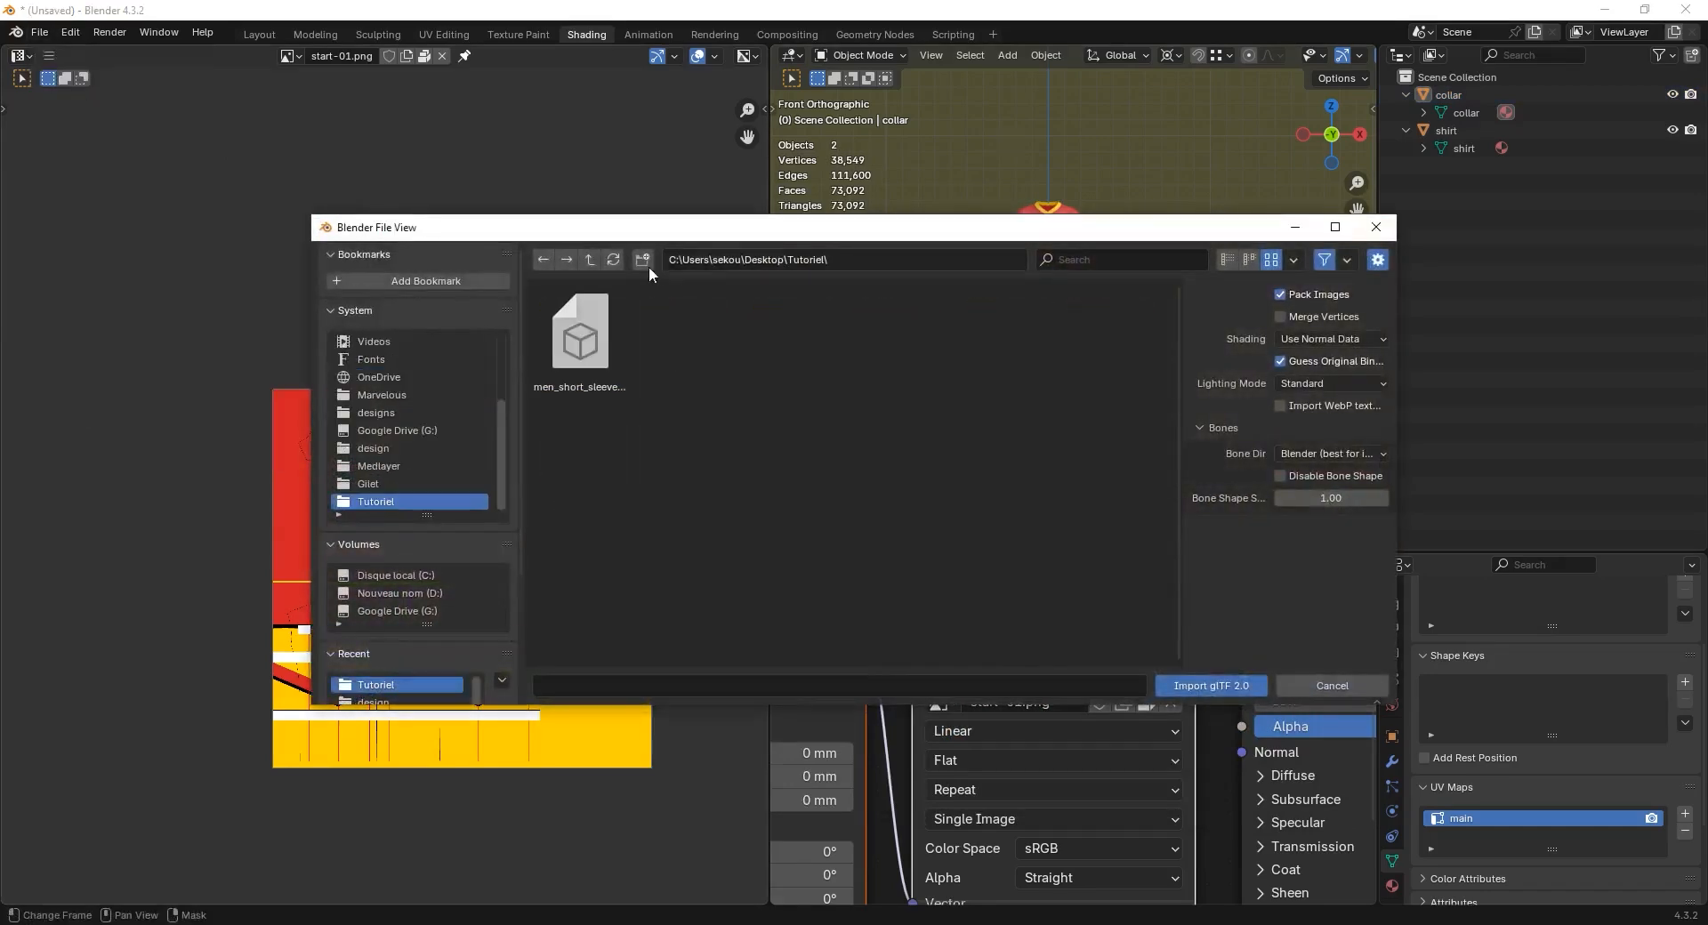
{"action": "double_click", "coordinate": [580, 334]}
- Select the V-neck shirt and its collar and scale both down toward the size of the imported T-shirt
{"action": "key", "text": "ctrl+i"}
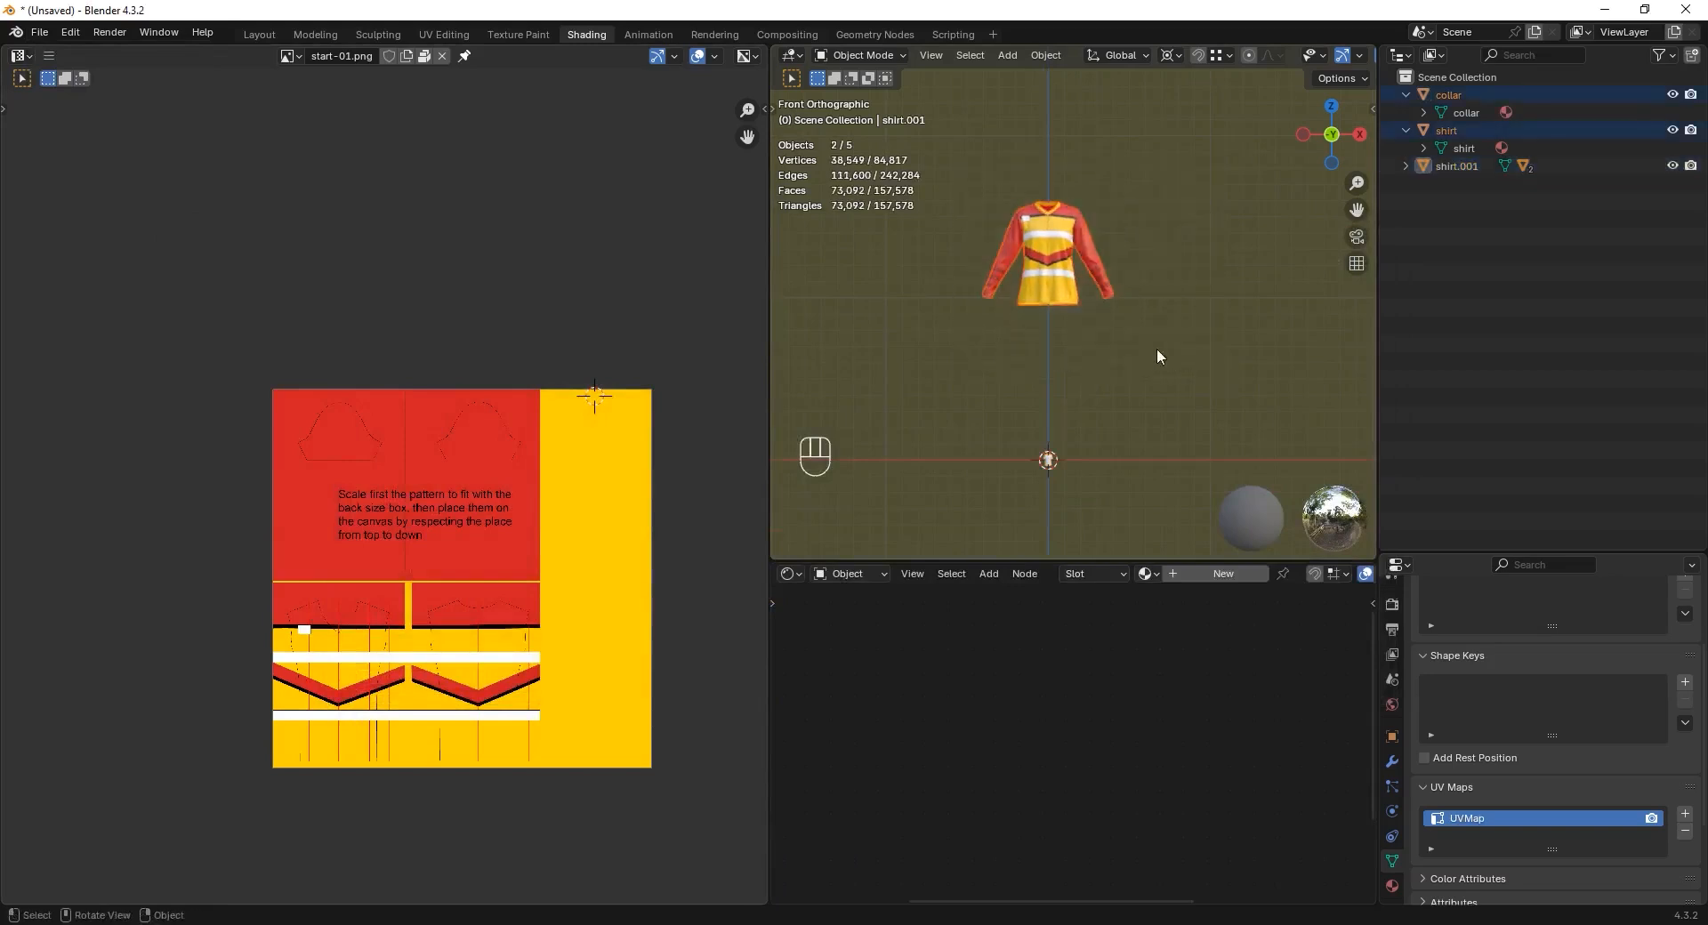
{"action": "left_click", "coordinate": [1074, 277], "text": "shift"}
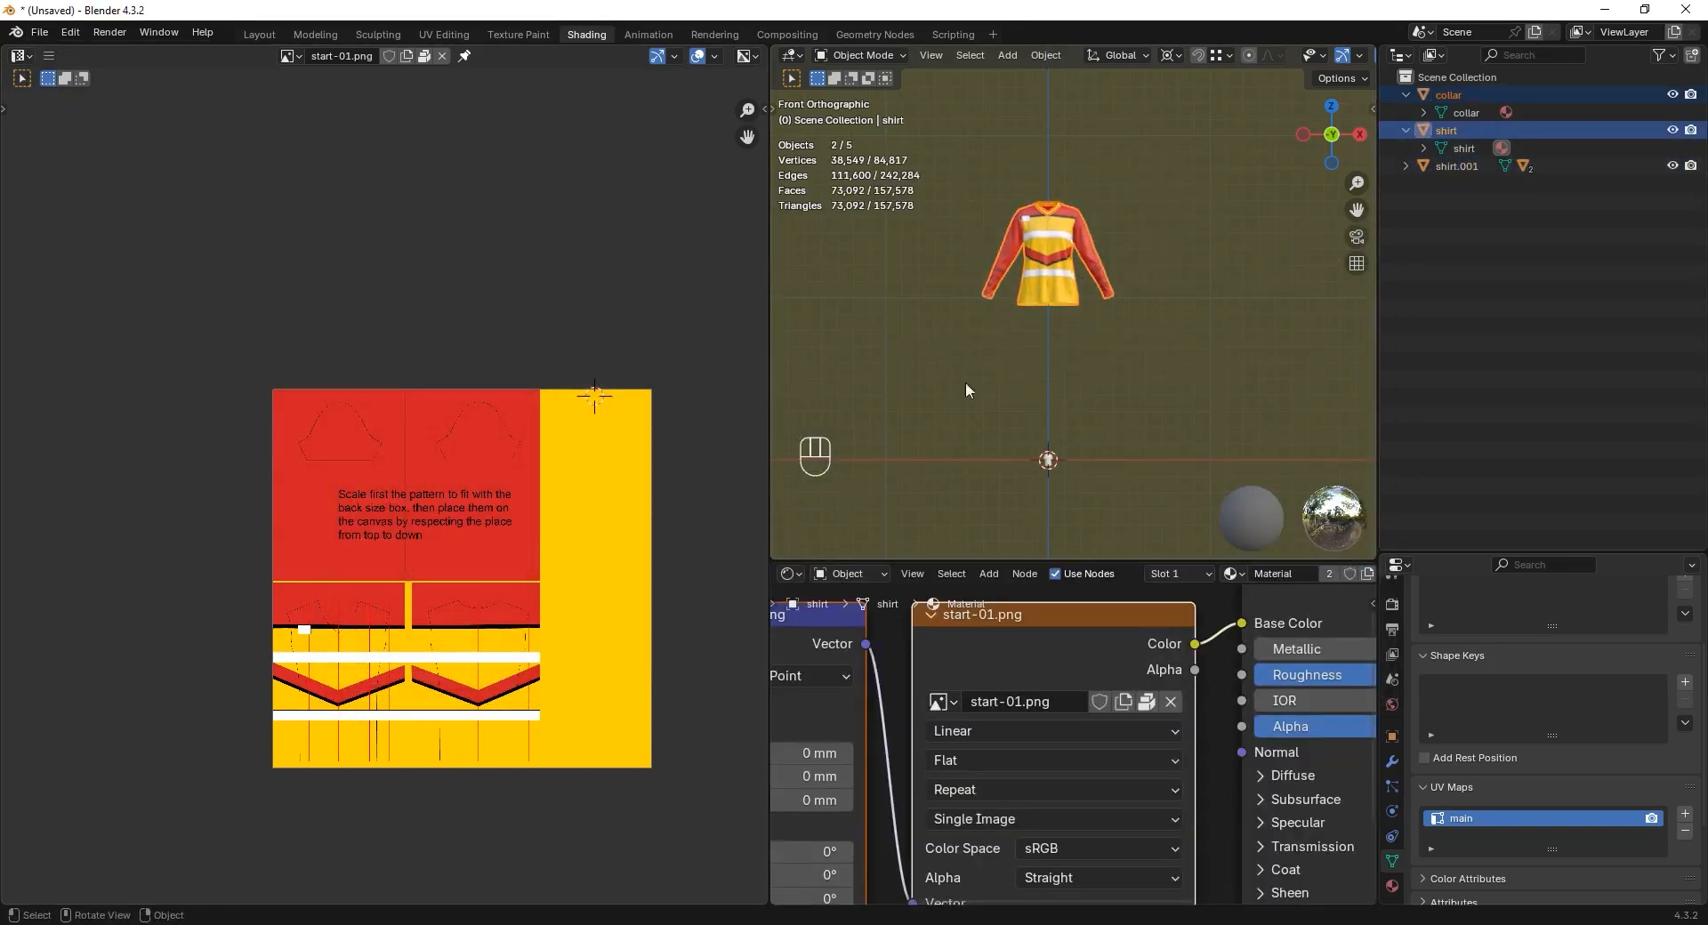
{"action": "key", "text": "s"}
{"action": "left_click", "coordinate": [1066, 391]}
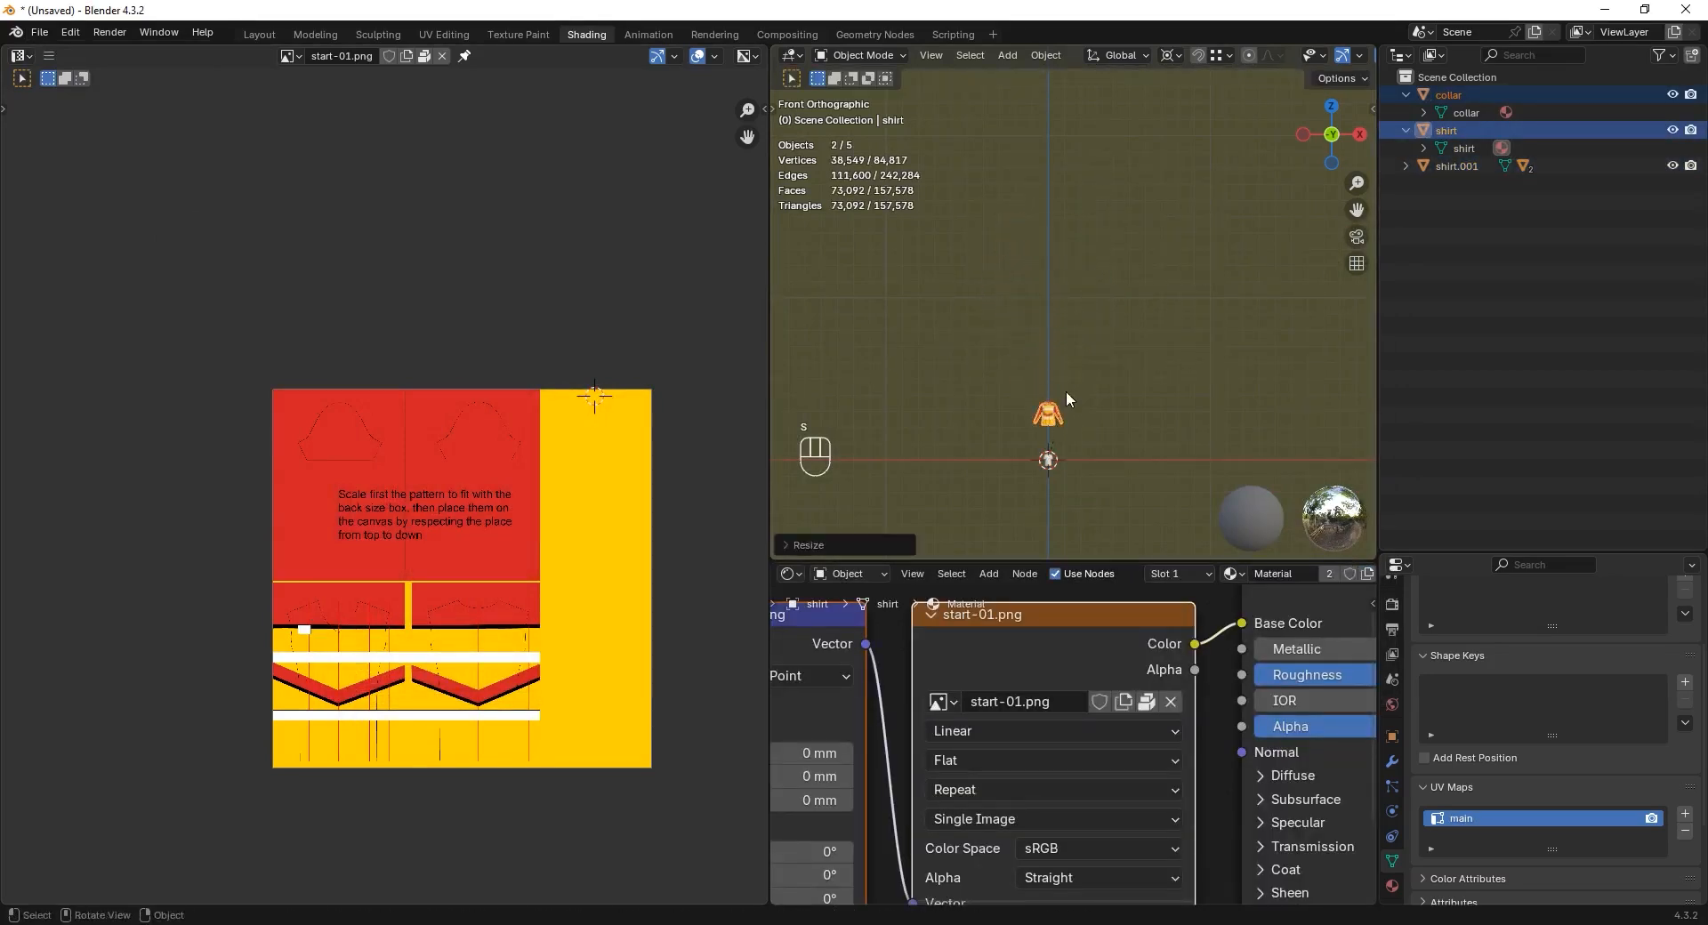
{"action": "middle_click_drag", "start_coordinate": [1066, 391], "coordinate": [1058, 267]}
{"action": "scroll", "coordinate": [1059, 269], "scroll_direction": "up", "scroll_amount": 8}
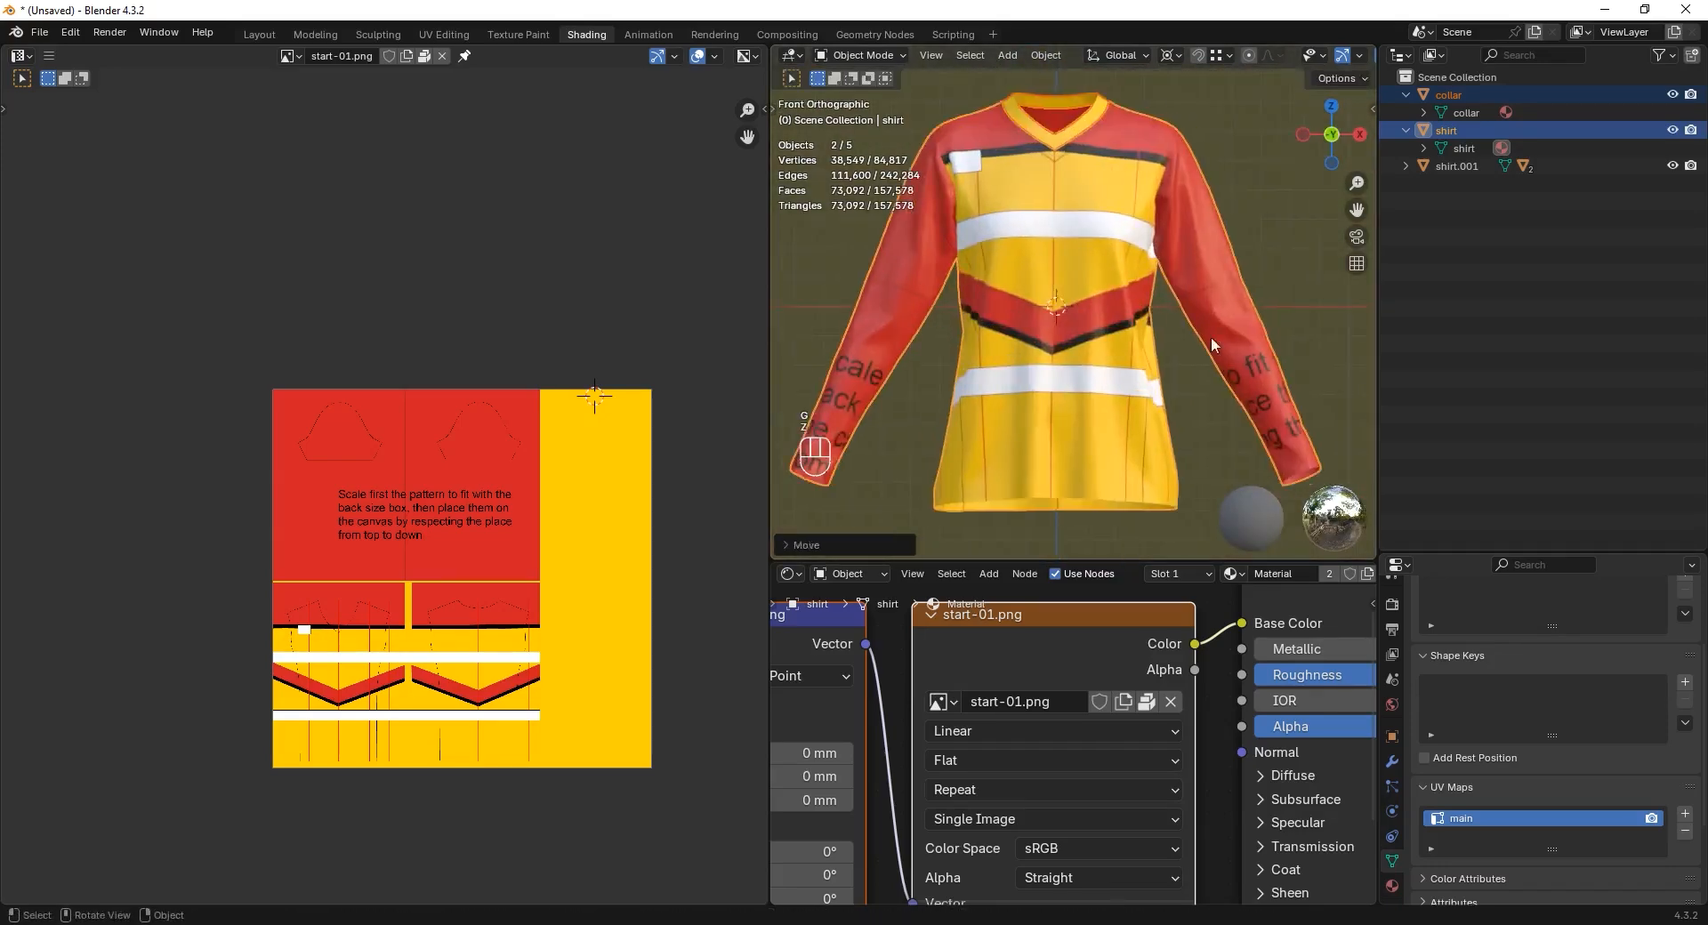
- Refine the scale of the shirt and collar and move them along Z to align with the T-shirt in front view
{"action": "scroll", "coordinate": [1141, 429], "scroll_direction": "down", "scroll_amount": 3}
{"action": "key", "text": "s"}
{"action": "left_click", "coordinate": [1125, 392]}
{"action": "scroll", "coordinate": [1093, 322], "scroll_direction": "up", "scroll_amount": 3}
{"action": "key", "text": "g"}
{"action": "key", "text": "z"}
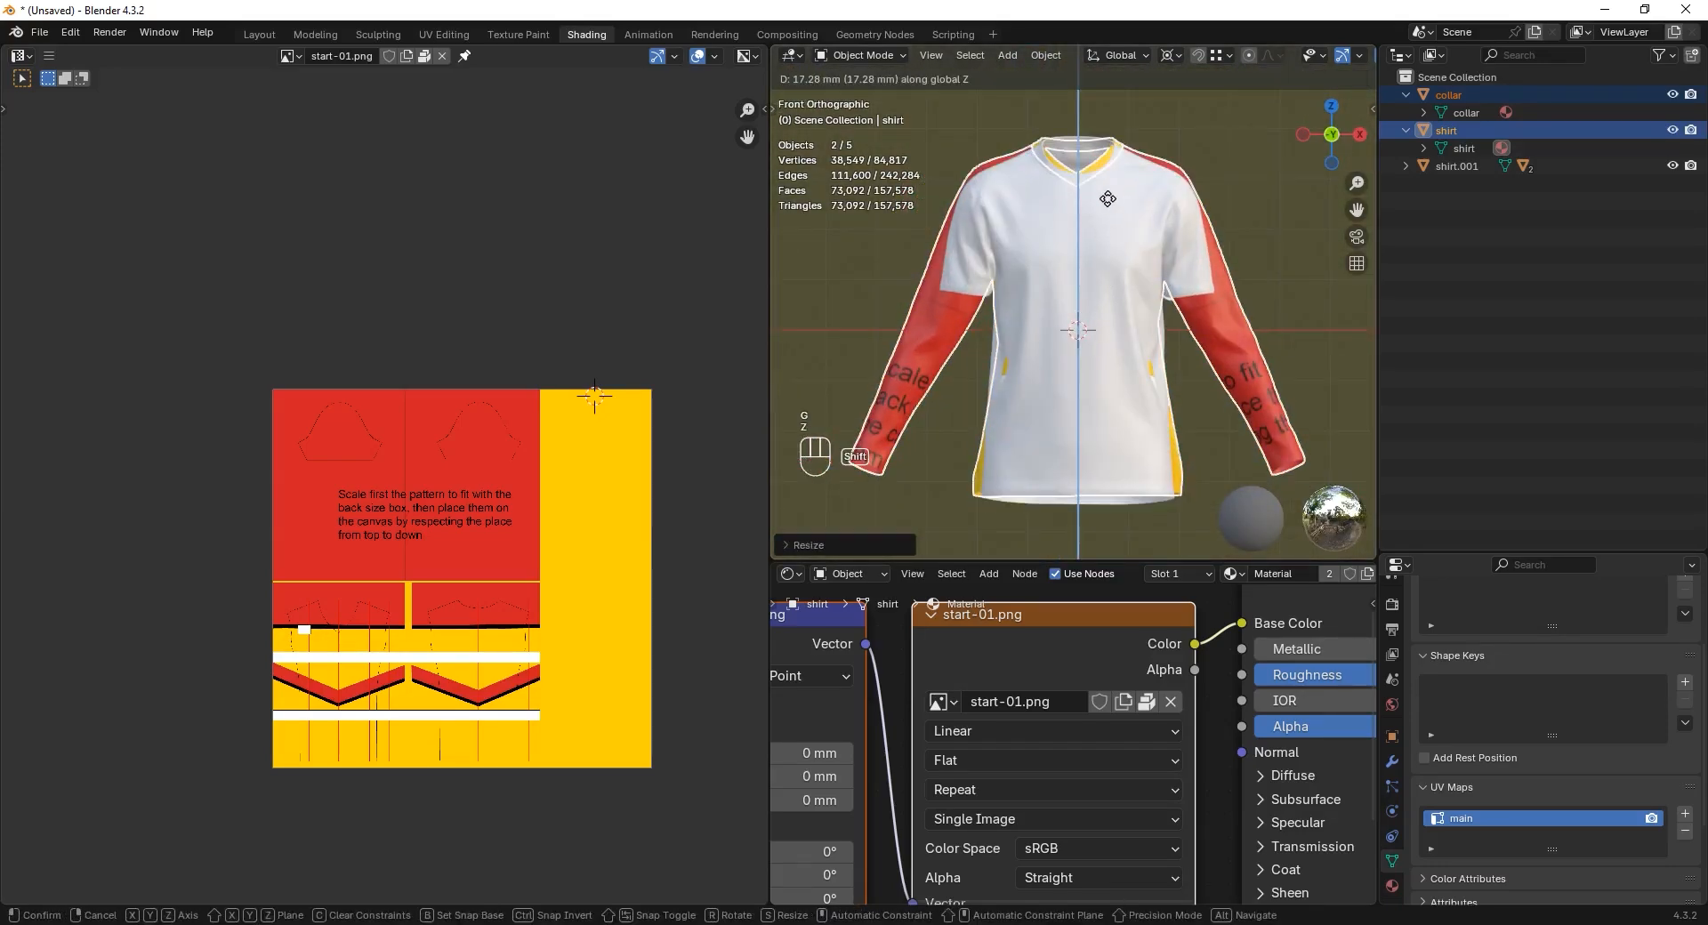
{"action": "left_click", "coordinate": [1109, 203]}
- Move the shirt and collar along Y so their depth matches the reference T-shirt
{"action": "middle_click_drag", "start_coordinate": [952, 244], "coordinate": [1023, 252], "text": "alt"}
{"action": "key", "text": "g"}
{"action": "key", "text": "y"}
{"action": "left_click", "coordinate": [1145, 213]}
{"action": "scroll", "coordinate": [1145, 213], "scroll_direction": "down", "scroll_amount": 1}
{"action": "middle_click_drag", "start_coordinate": [1145, 213], "coordinate": [1118, 273]}
- Delete the imported reference T-shirt together with its hierarchy
{"action": "right_click", "coordinate": [1452, 167]}
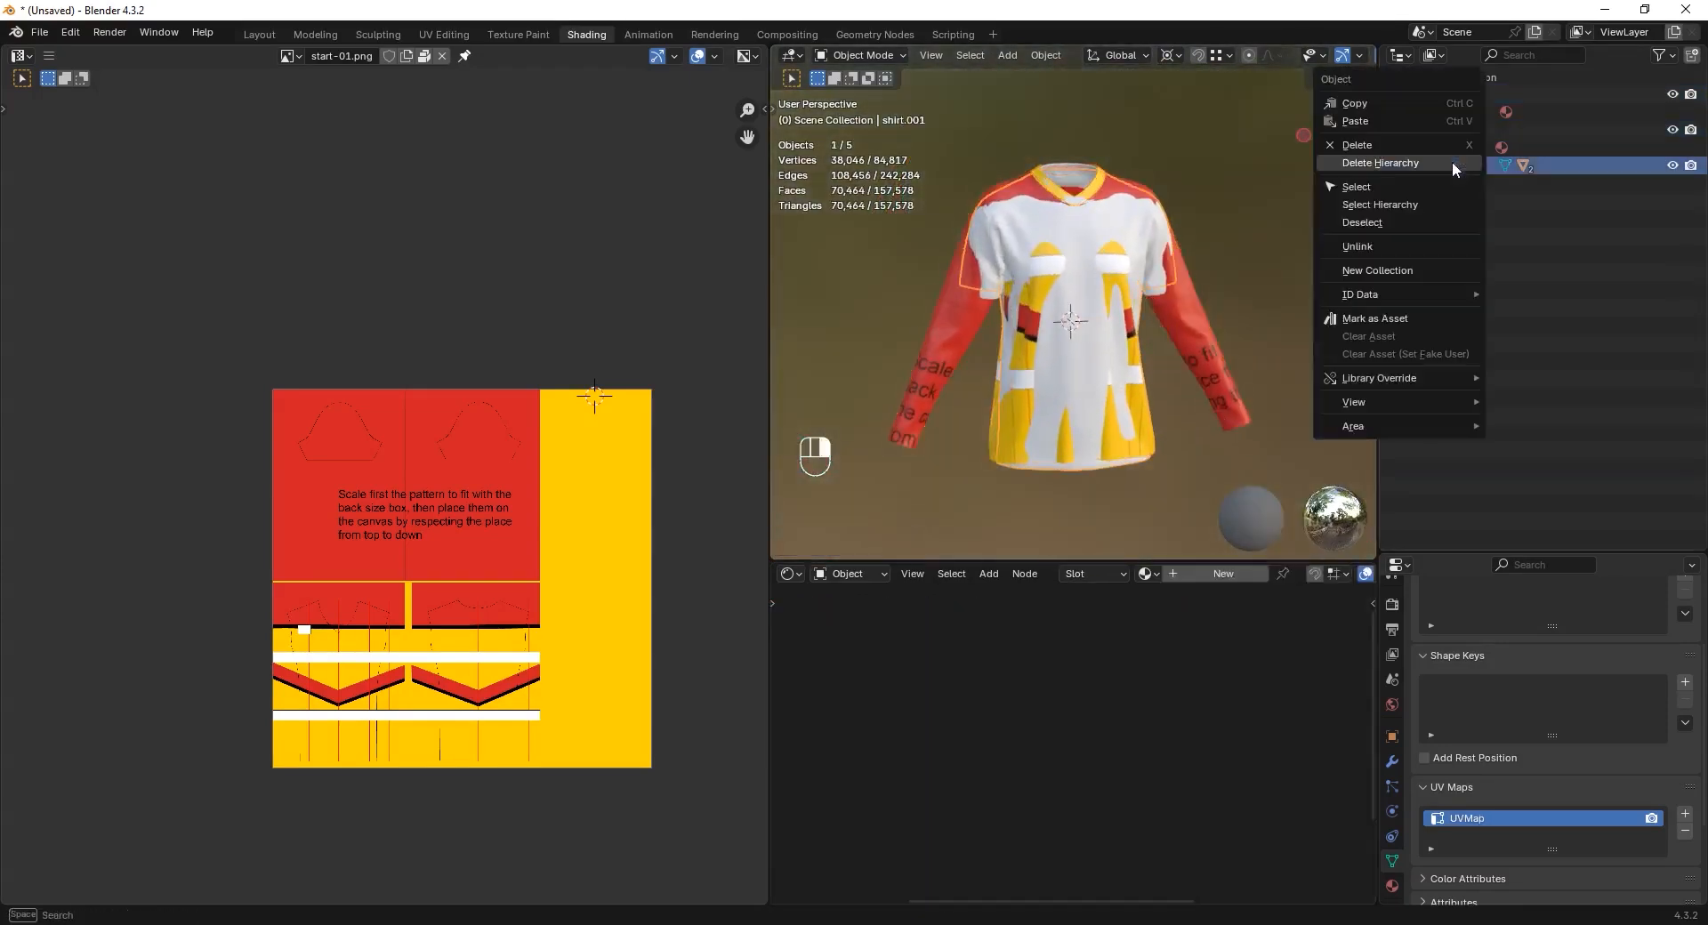
{"action": "left_click", "coordinate": [1379, 162]}
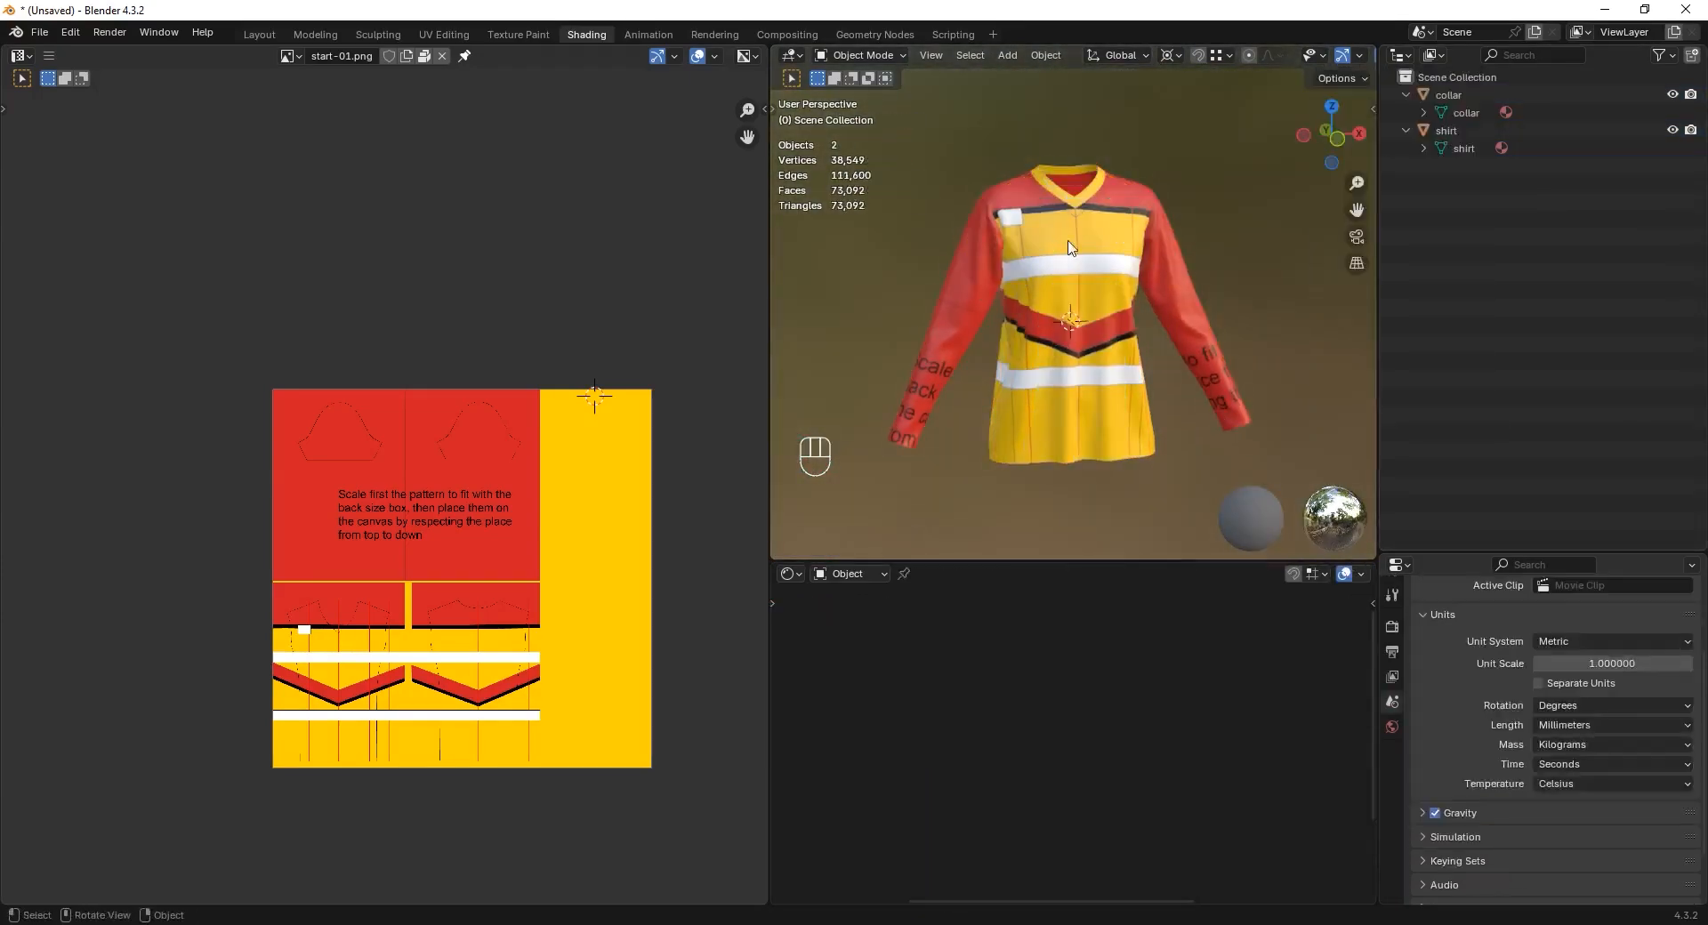
{"action": "scroll", "coordinate": [1070, 248], "scroll_direction": "up", "scroll_amount": 3}
{"action": "middle_click_drag", "start_coordinate": [1070, 249], "coordinate": [1210, 312]}
- Separate the linked interior surfaces of the shirt's sleeves, front and back into their own object, and return to Object Mode
{"action": "left_click", "coordinate": [1082, 287]}
{"action": "key", "text": "Tab"}
{"action": "scroll", "coordinate": [1082, 287], "scroll_direction": "up", "scroll_amount": 6}
{"action": "scroll", "coordinate": [1147, 311], "scroll_direction": "down", "scroll_amount": 5}
{"action": "scroll", "coordinate": [1110, 340], "scroll_direction": "up", "scroll_amount": 6}
{"action": "key", "text": "l"}
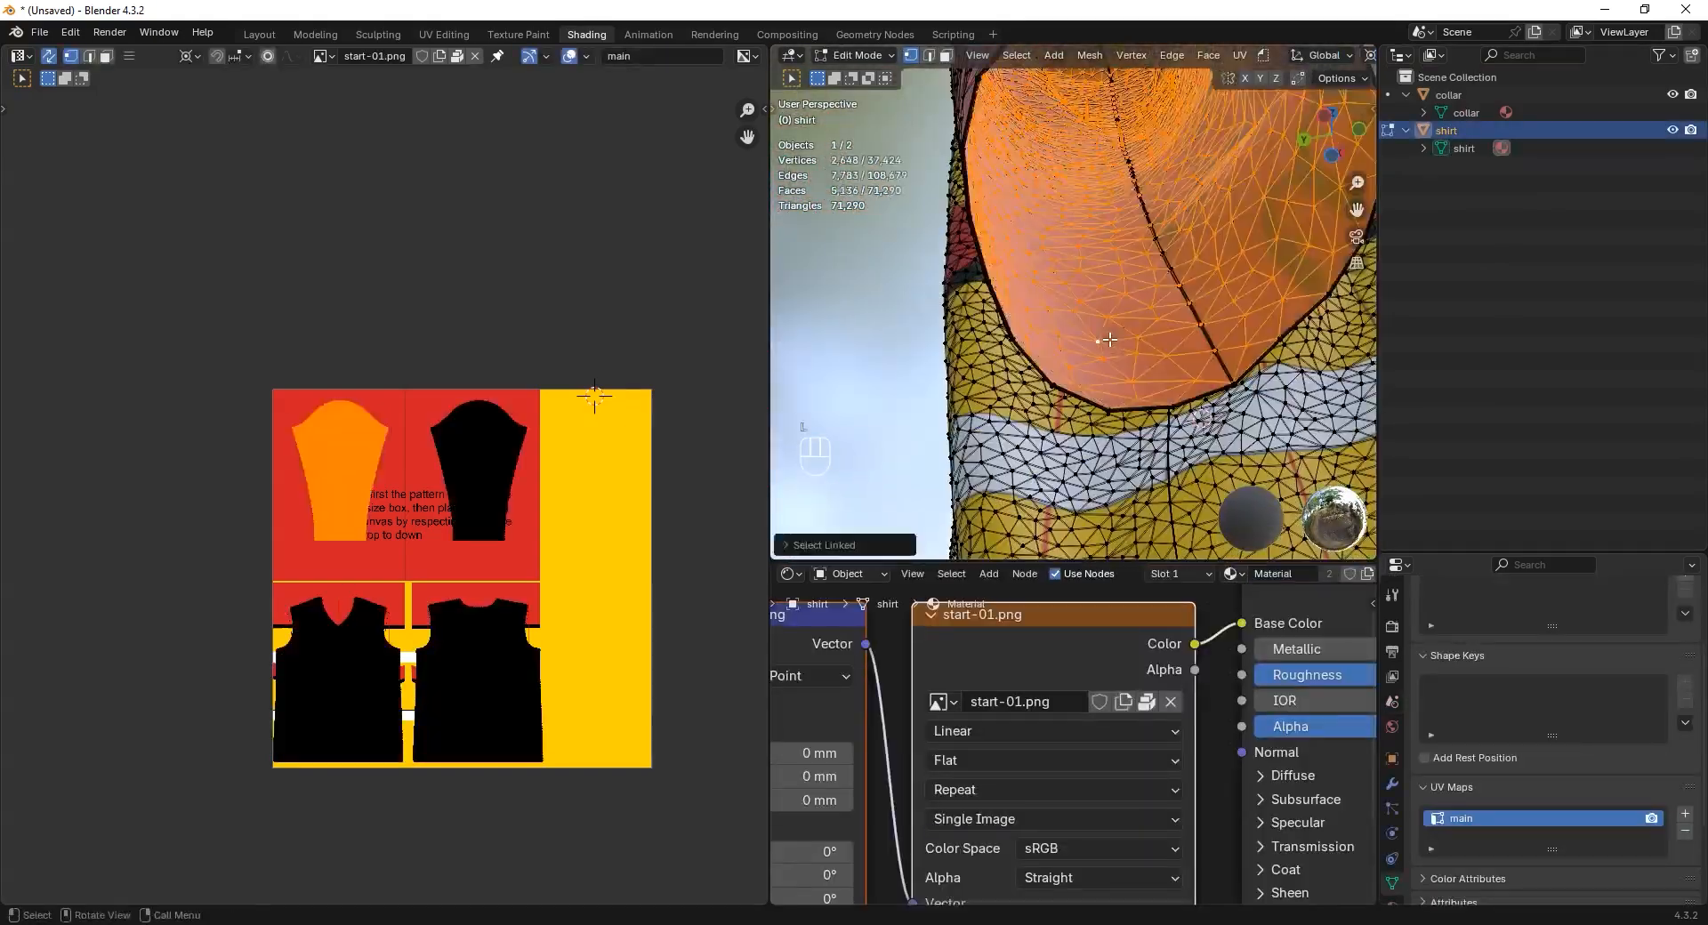
{"action": "middle_click_drag", "start_coordinate": [1110, 340], "coordinate": [1138, 267]}
{"action": "key", "text": "l"}
{"action": "key", "text": "l"}
{"action": "scroll", "coordinate": [1138, 267], "scroll_direction": "down", "scroll_amount": 8}
{"action": "middle_click_drag", "start_coordinate": [1138, 267], "coordinate": [1166, 191], "text": "shift"}
{"action": "scroll", "coordinate": [1166, 191], "scroll_direction": "up", "scroll_amount": 4}
{"action": "key", "text": "l"}
{"action": "middle_click_drag", "start_coordinate": [925, 294], "coordinate": [1050, 306]}
{"action": "key", "text": "p"}
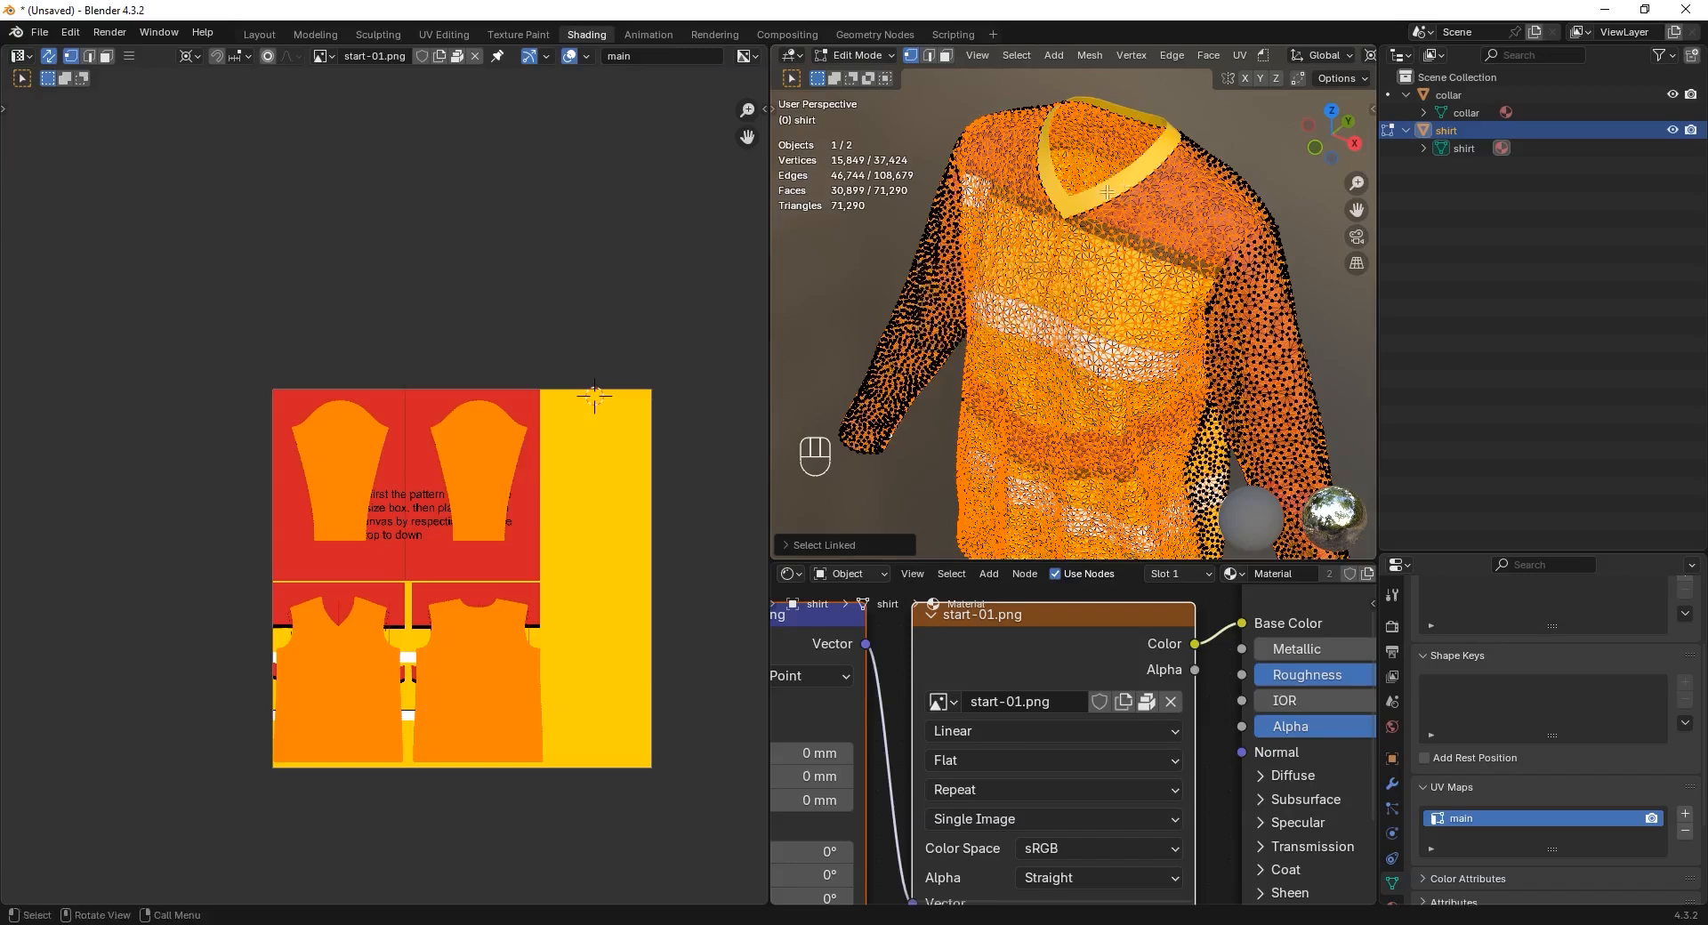
{"action": "left_click", "coordinate": [1290, 212]}
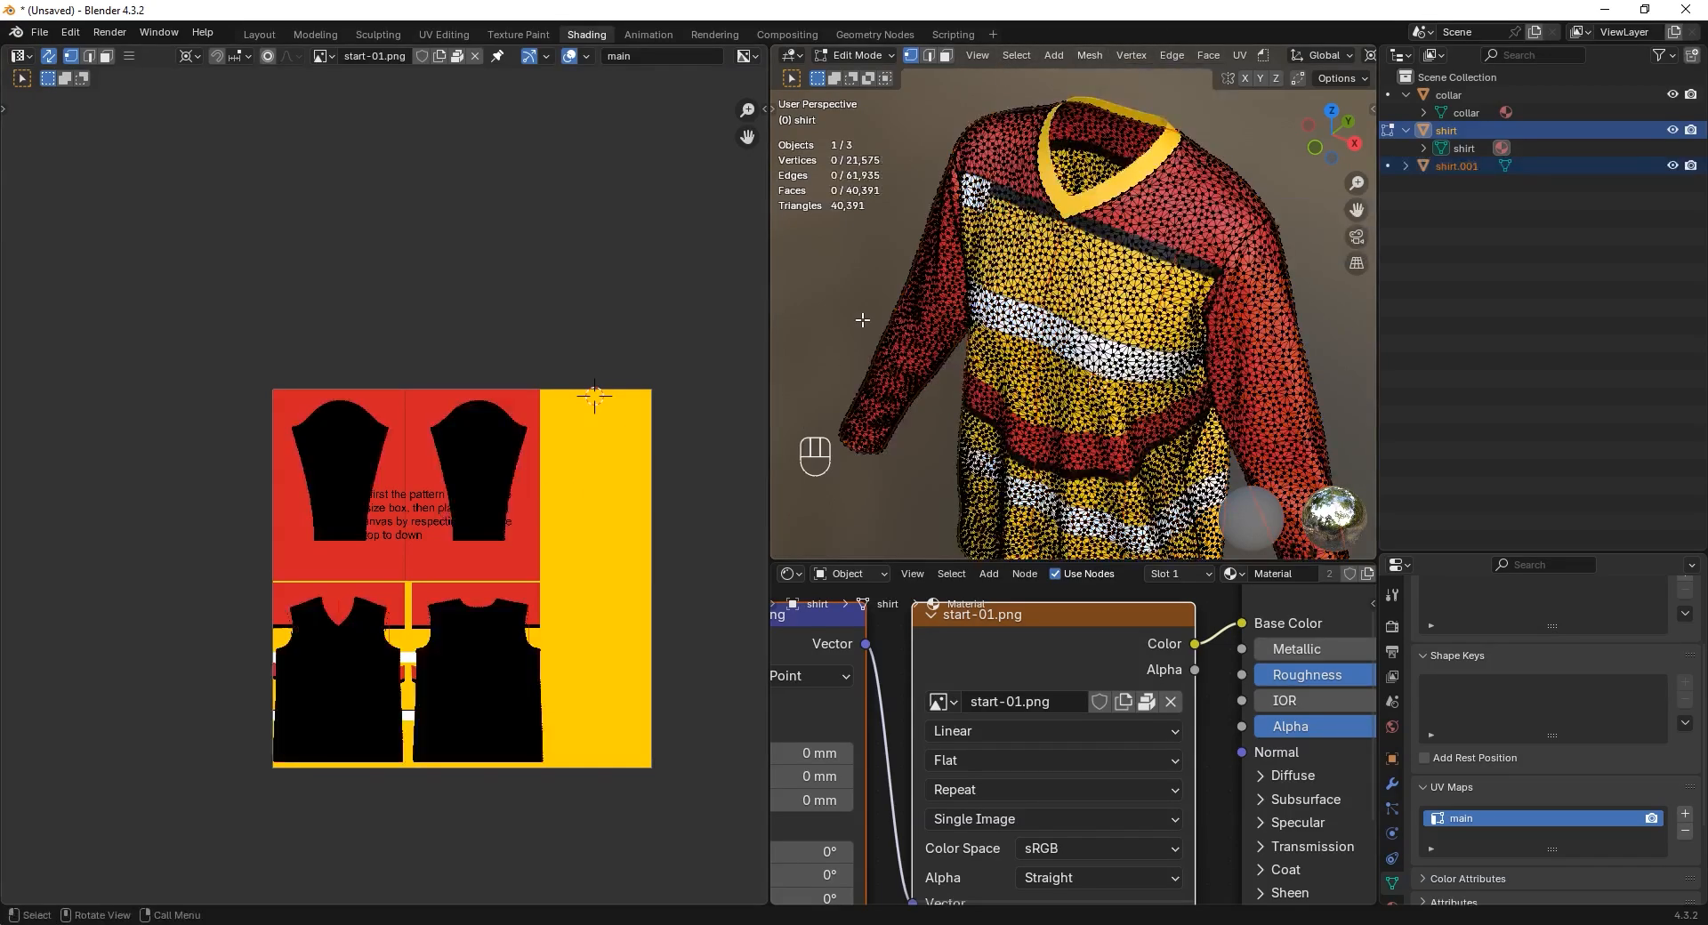
{"action": "key", "text": "Tab"}
- Rename the separated inner surface's object and its mesh data as interior
{"action": "double_click", "coordinate": [1459, 166]}
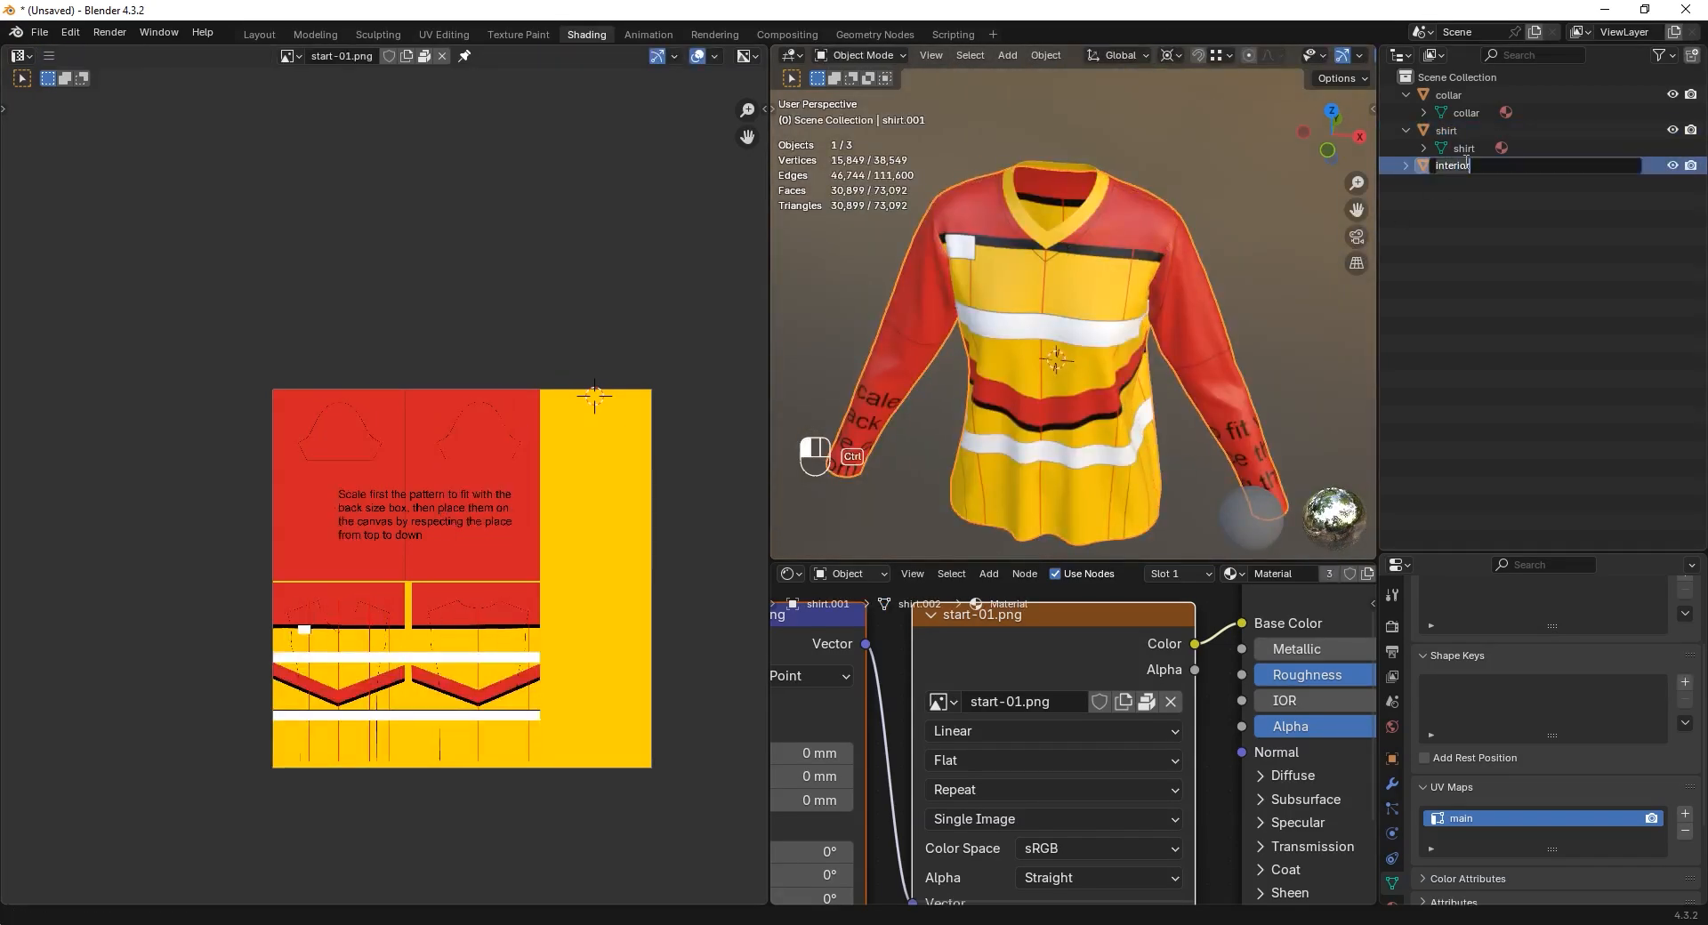
{"action": "key", "text": "Return"}
{"action": "key", "text": "shift+a"}
{"action": "double_click", "coordinate": [1479, 165]}
{"action": "type", "text": "interior"}
{"action": "key", "text": "Return"}
- Remove the material slot from the interior, shirt and collar objects
{"action": "scroll", "coordinate": [1157, 339], "scroll_direction": "down", "scroll_amount": 2}
{"action": "mouse_move", "coordinate": [1068, 339]}
{"action": "middle_mouse_down"}
{"action": "mouse_move", "coordinate": [1130, 335]}
{"action": "mouse_move", "coordinate": [1057, 329]}
{"action": "middle_mouse_up"}
{"action": "scroll", "coordinate": [1059, 328], "scroll_direction": "up", "scroll_amount": 3}
{"action": "left_click", "coordinate": [1060, 328]}
{"action": "left_click", "coordinate": [1179, 573]}
{"action": "left_click", "coordinate": [1276, 625]}
{"action": "left_click", "coordinate": [1156, 294]}
{"action": "left_click", "coordinate": [1177, 574]}
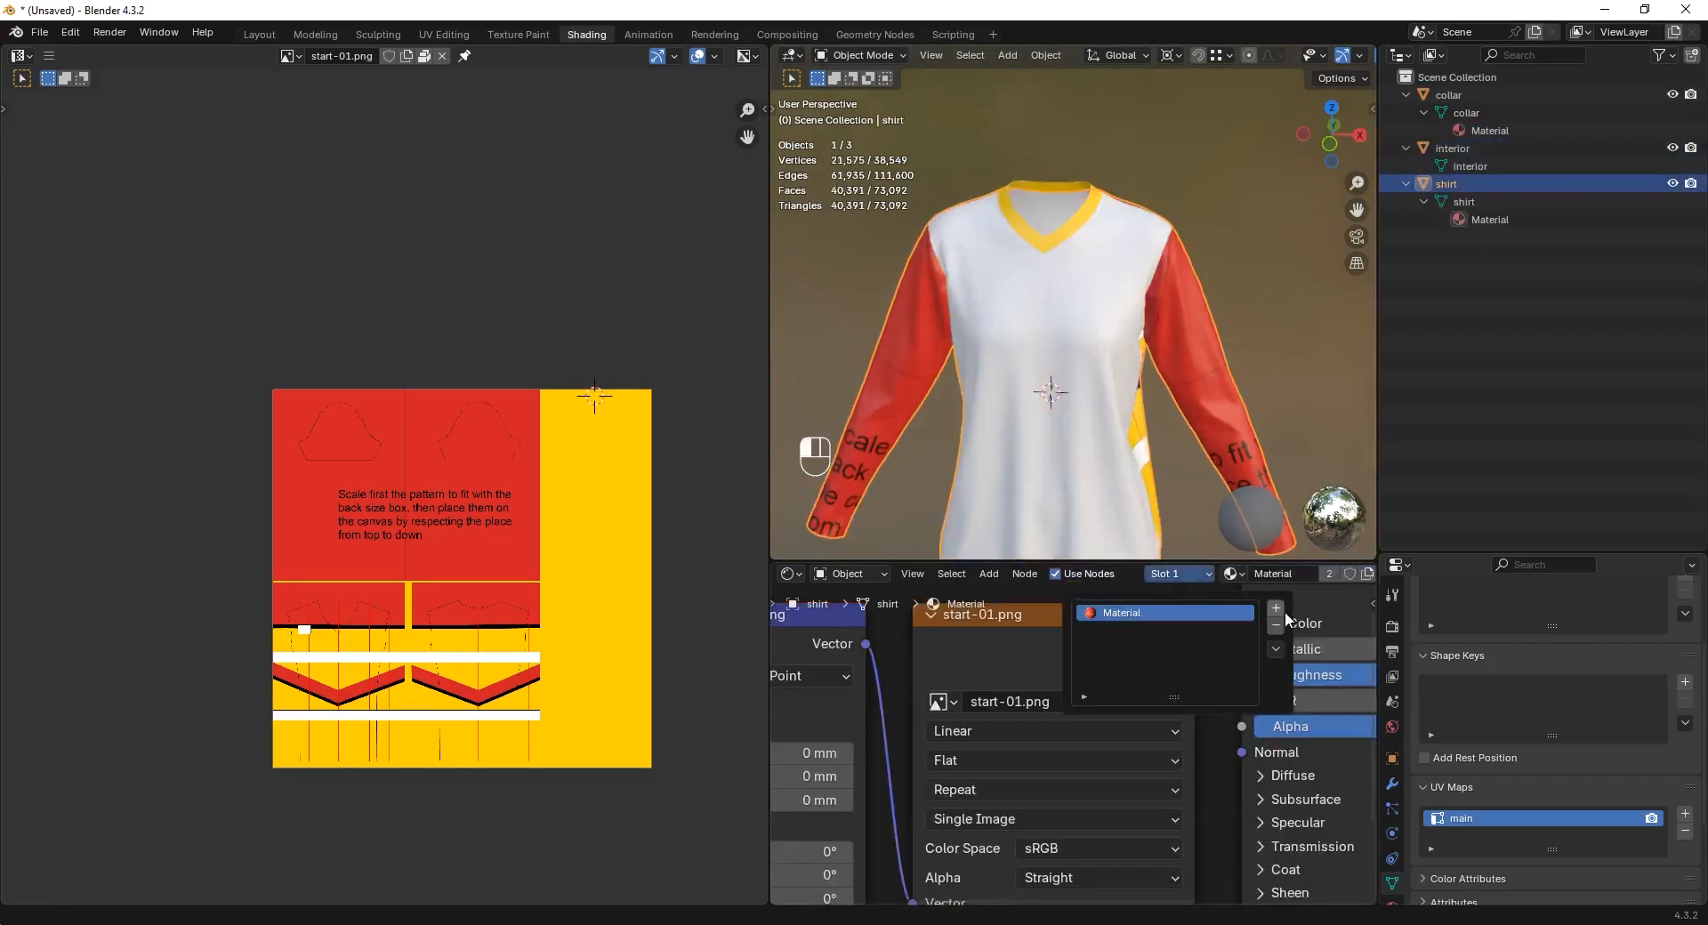
{"action": "left_click", "coordinate": [1276, 625]}
{"action": "left_click", "coordinate": [1077, 224]}
{"action": "left_click", "coordinate": [1176, 574]}
{"action": "left_click", "coordinate": [1276, 626]}
- Parent the collar and interior objects to the shirt
{"action": "key", "text": "KP_1"}
{"action": "scroll", "coordinate": [1072, 312], "scroll_direction": "down", "scroll_amount": 7}
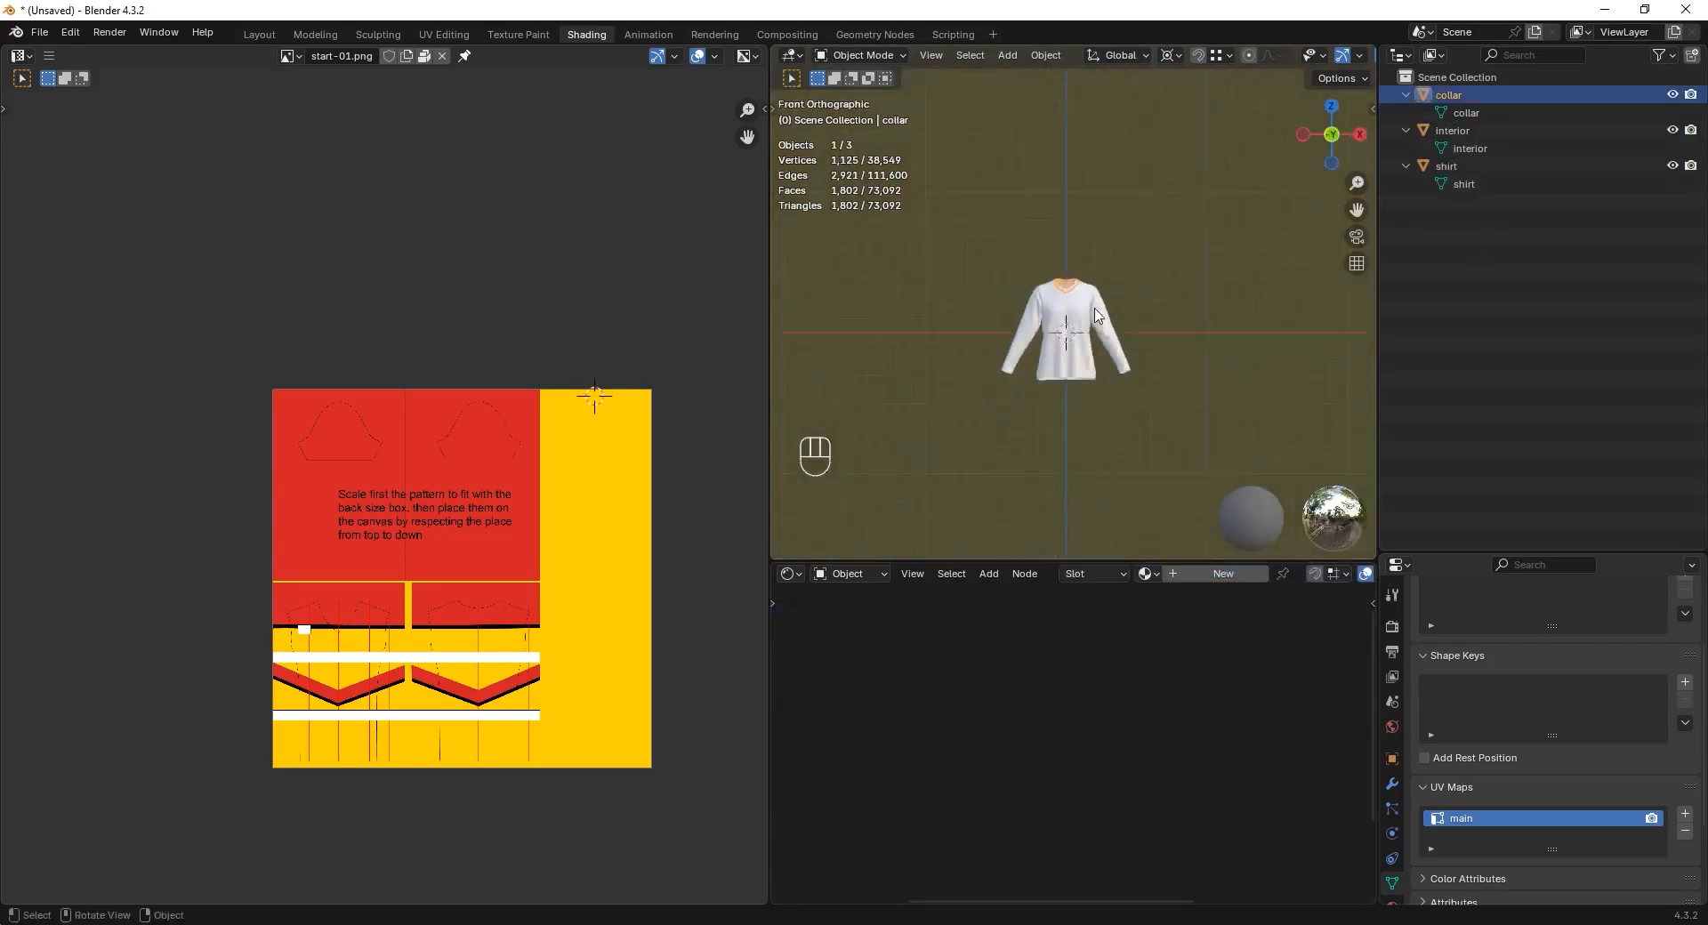
{"action": "middle_click_drag", "start_coordinate": [1095, 316], "coordinate": [1095, 360]}
{"action": "key", "text": "a"}
{"action": "left_click", "coordinate": [1454, 129]}
{"action": "left_click", "coordinate": [1455, 96], "text": "ctrl"}
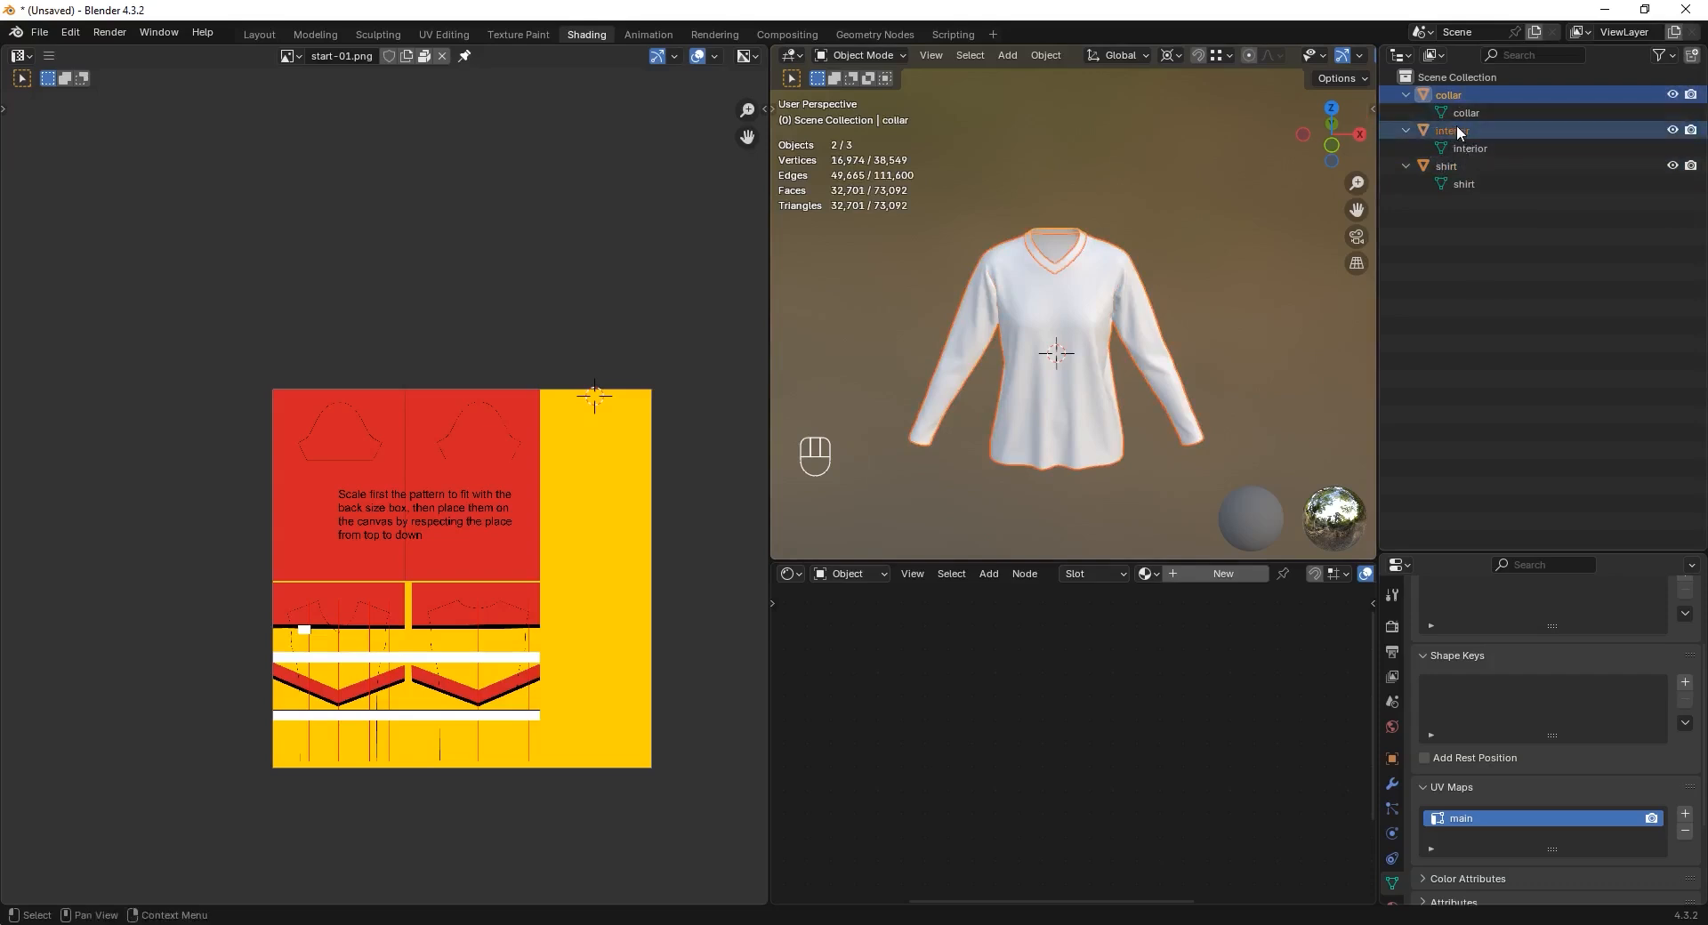
{"action": "left_click_drag", "start_coordinate": [1457, 126], "coordinate": [1466, 168], "text": "shift"}
{"action": "scroll", "coordinate": [1361, 169], "scroll_direction": "up", "scroll_amount": 2}
{"action": "middle_click_drag", "start_coordinate": [1368, 169], "coordinate": [1328, 173]}
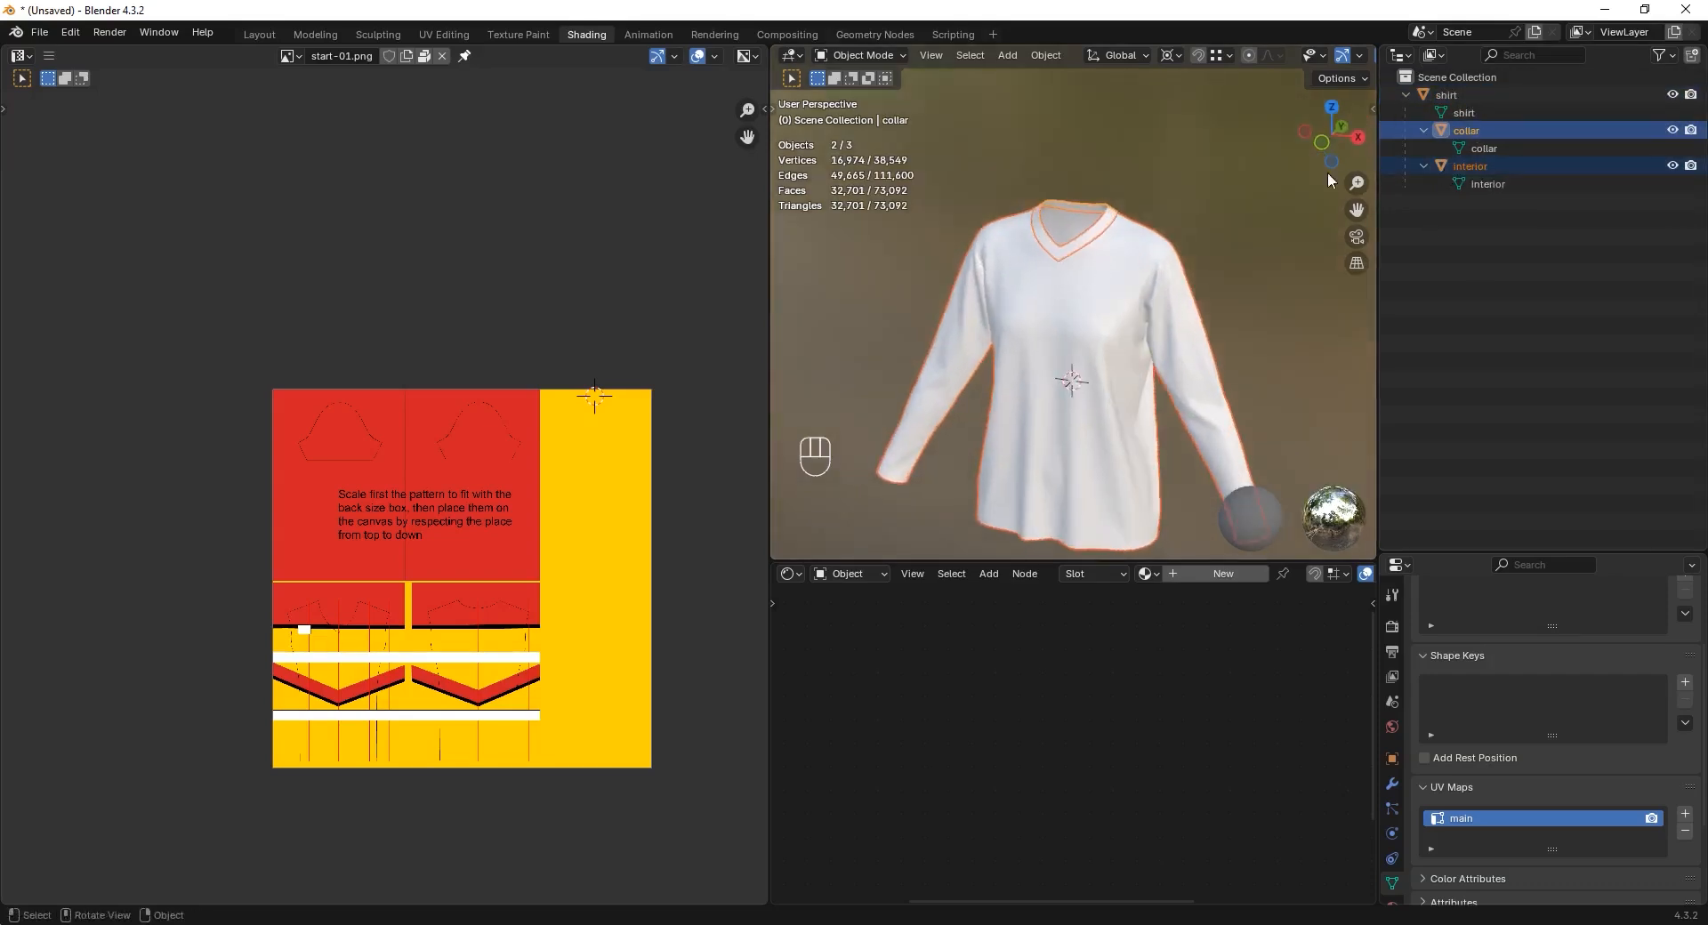
{"action": "scroll", "coordinate": [1329, 178], "scroll_direction": "up", "scroll_amount": 1}
{"action": "scroll", "coordinate": [1068, 267], "scroll_direction": "down", "scroll_amount": 2}
- Apply all transforms to the selected collar and interior objects, then clear the selection
{"action": "key", "text": "n"}
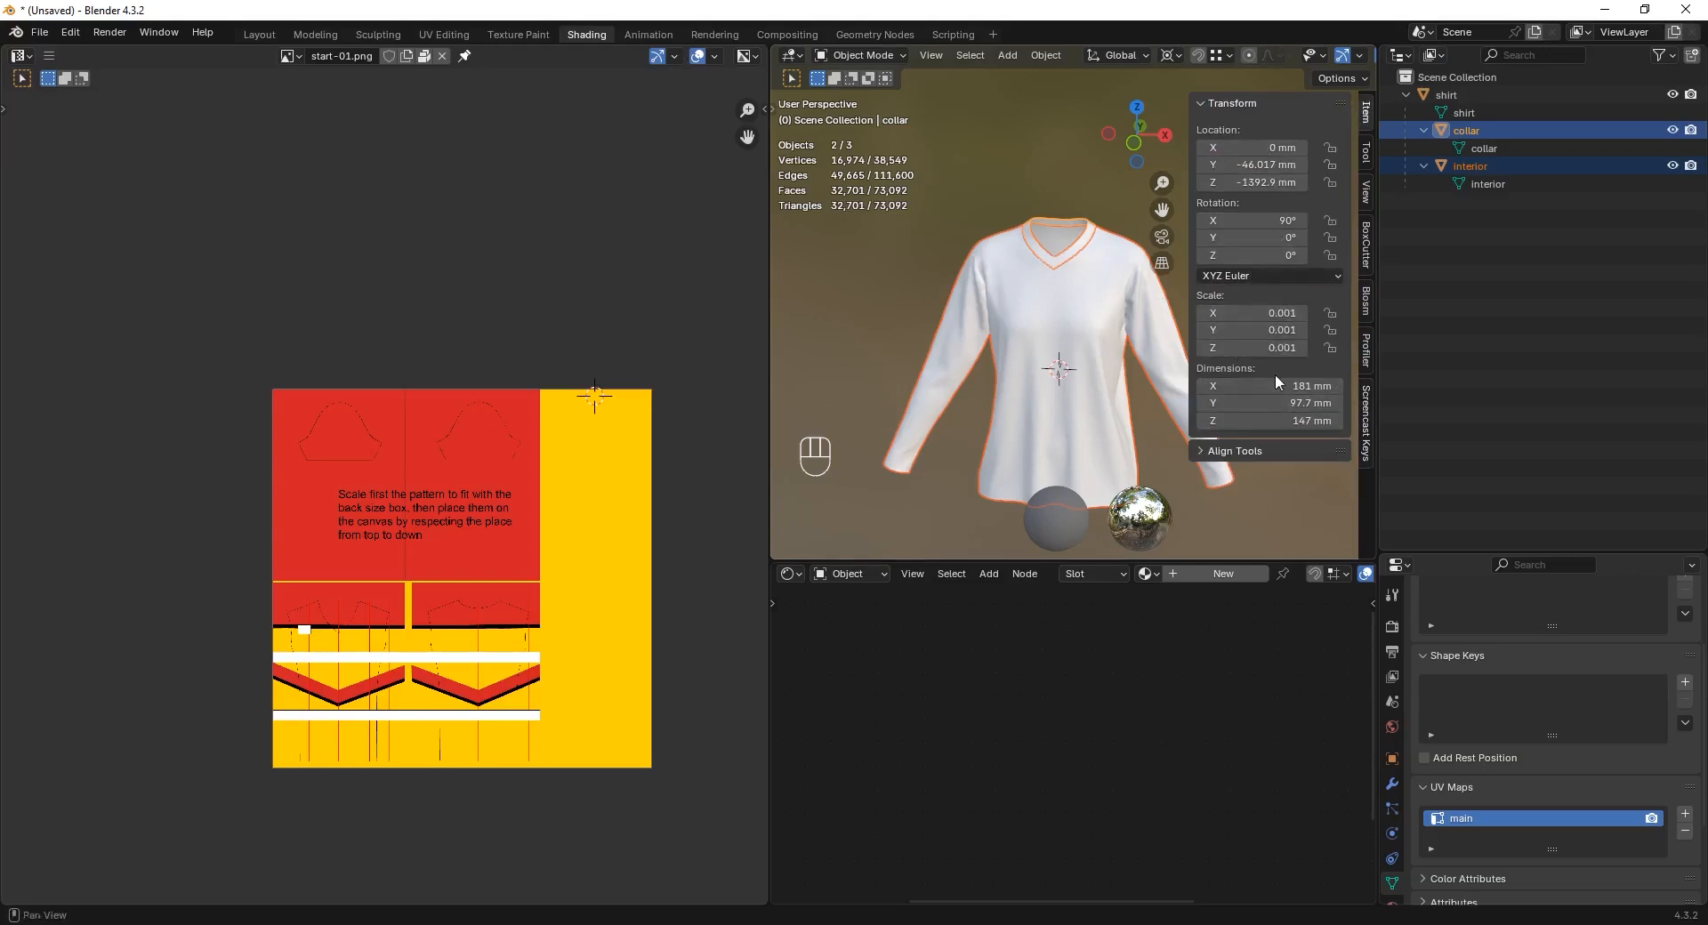
{"action": "middle_click_drag", "start_coordinate": [1103, 329], "coordinate": [1025, 332]}
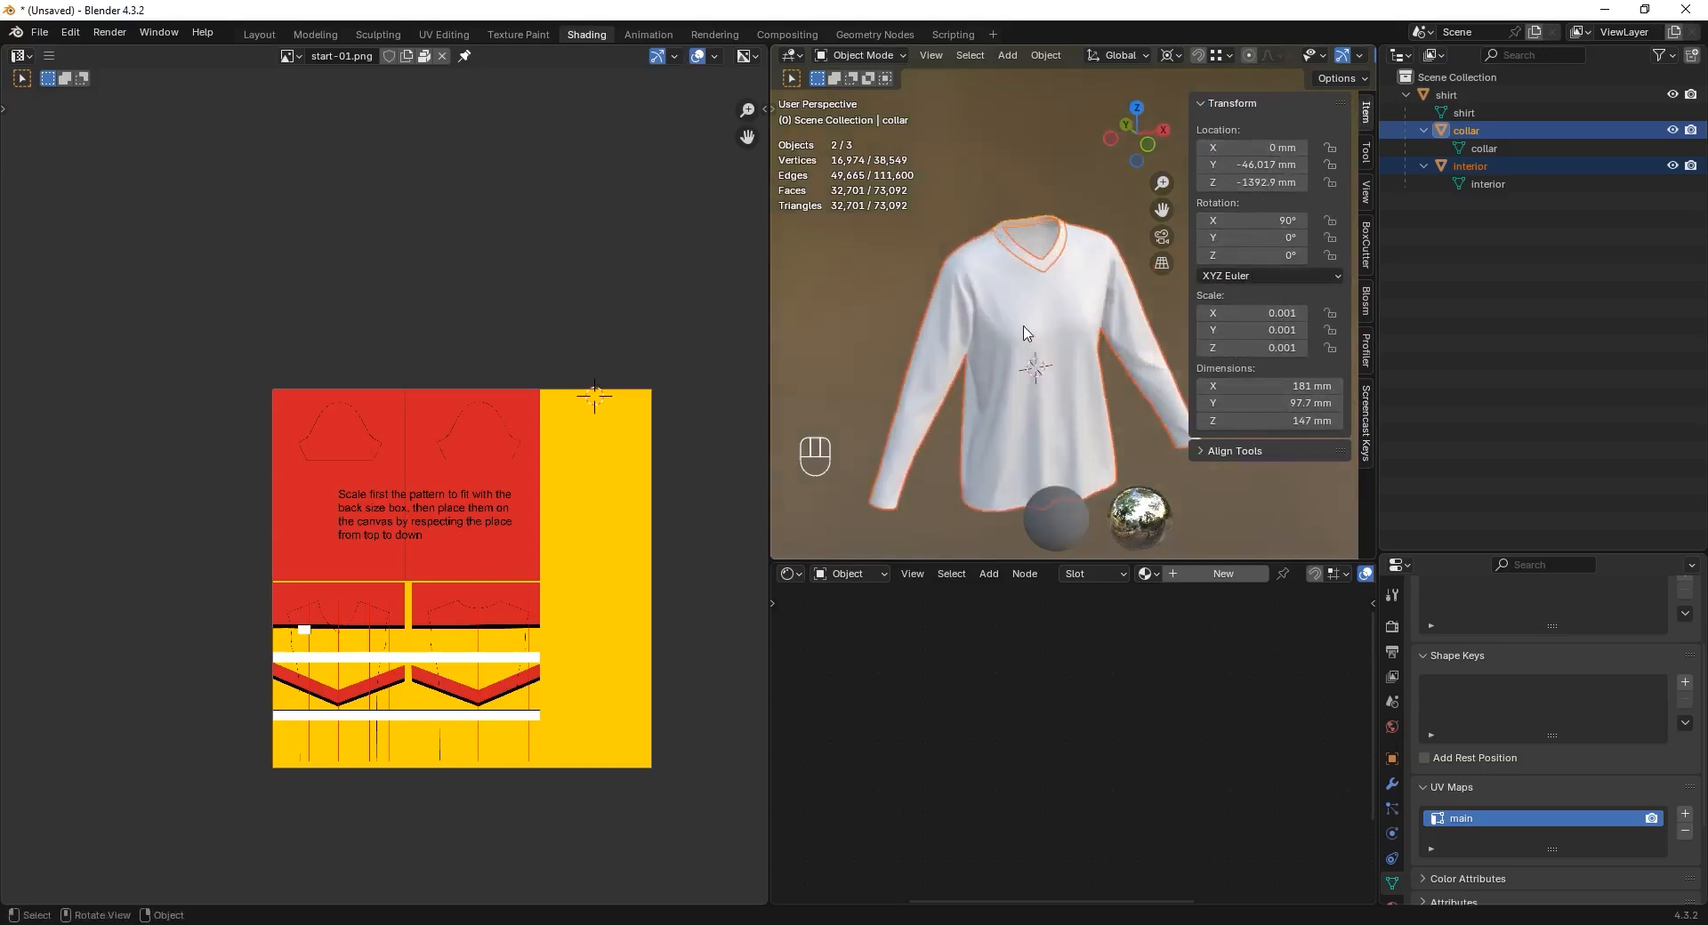
{"action": "left_click", "coordinate": [1047, 55]}
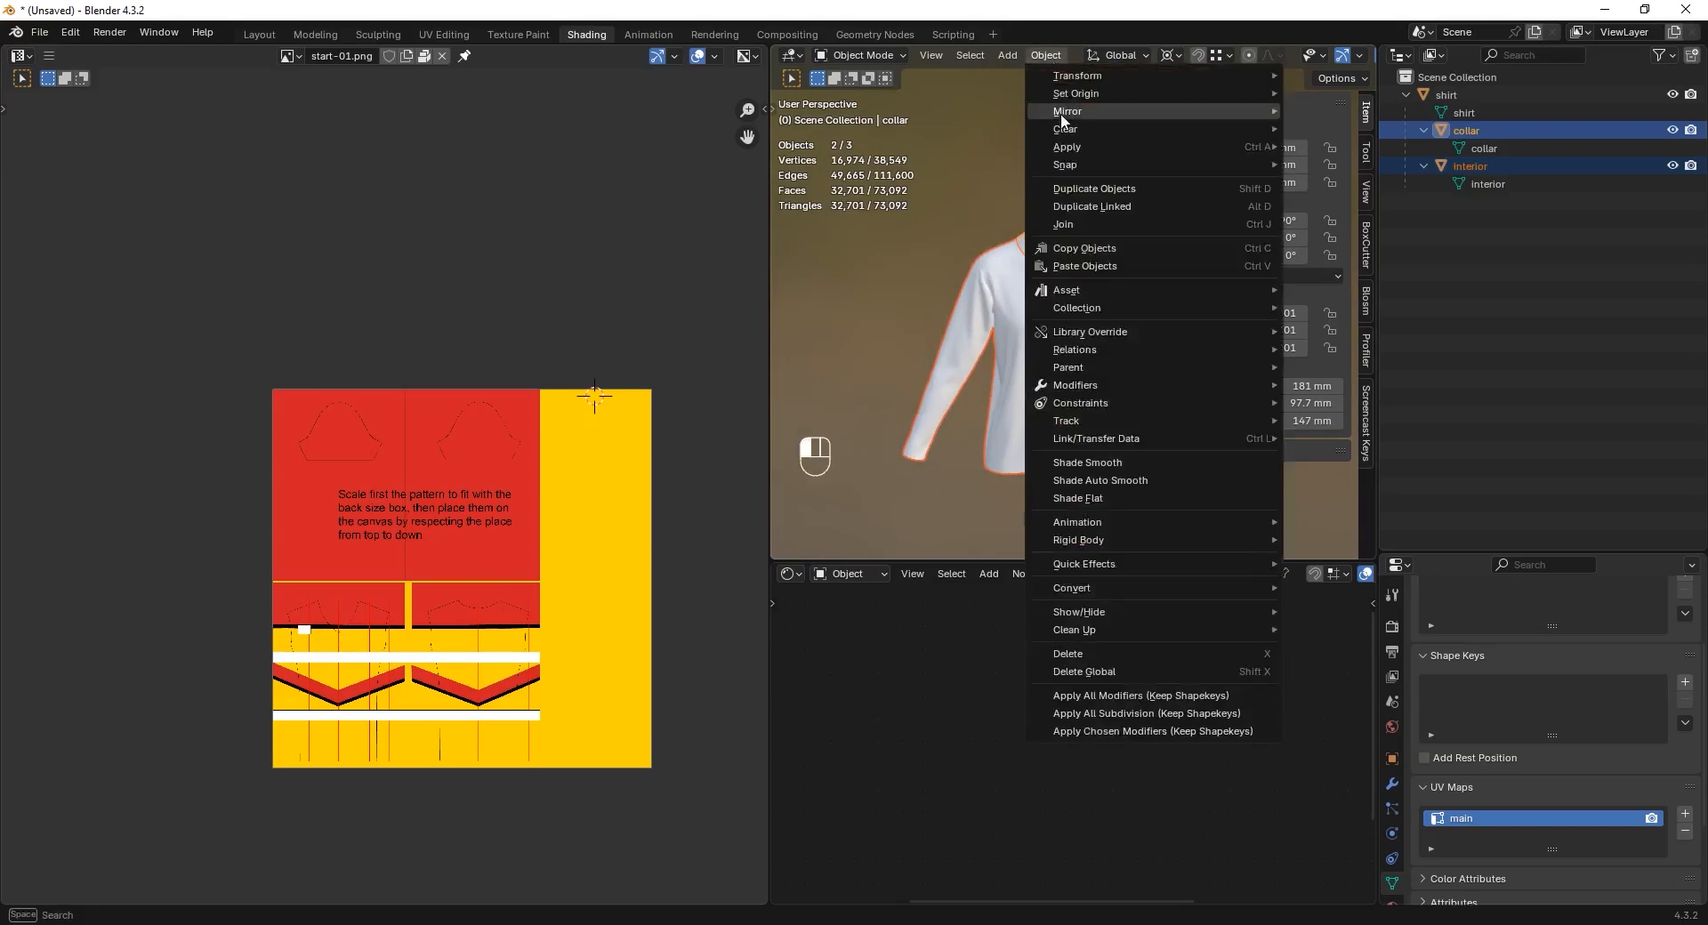
{"action": "mouse_move", "coordinate": [1084, 145]}
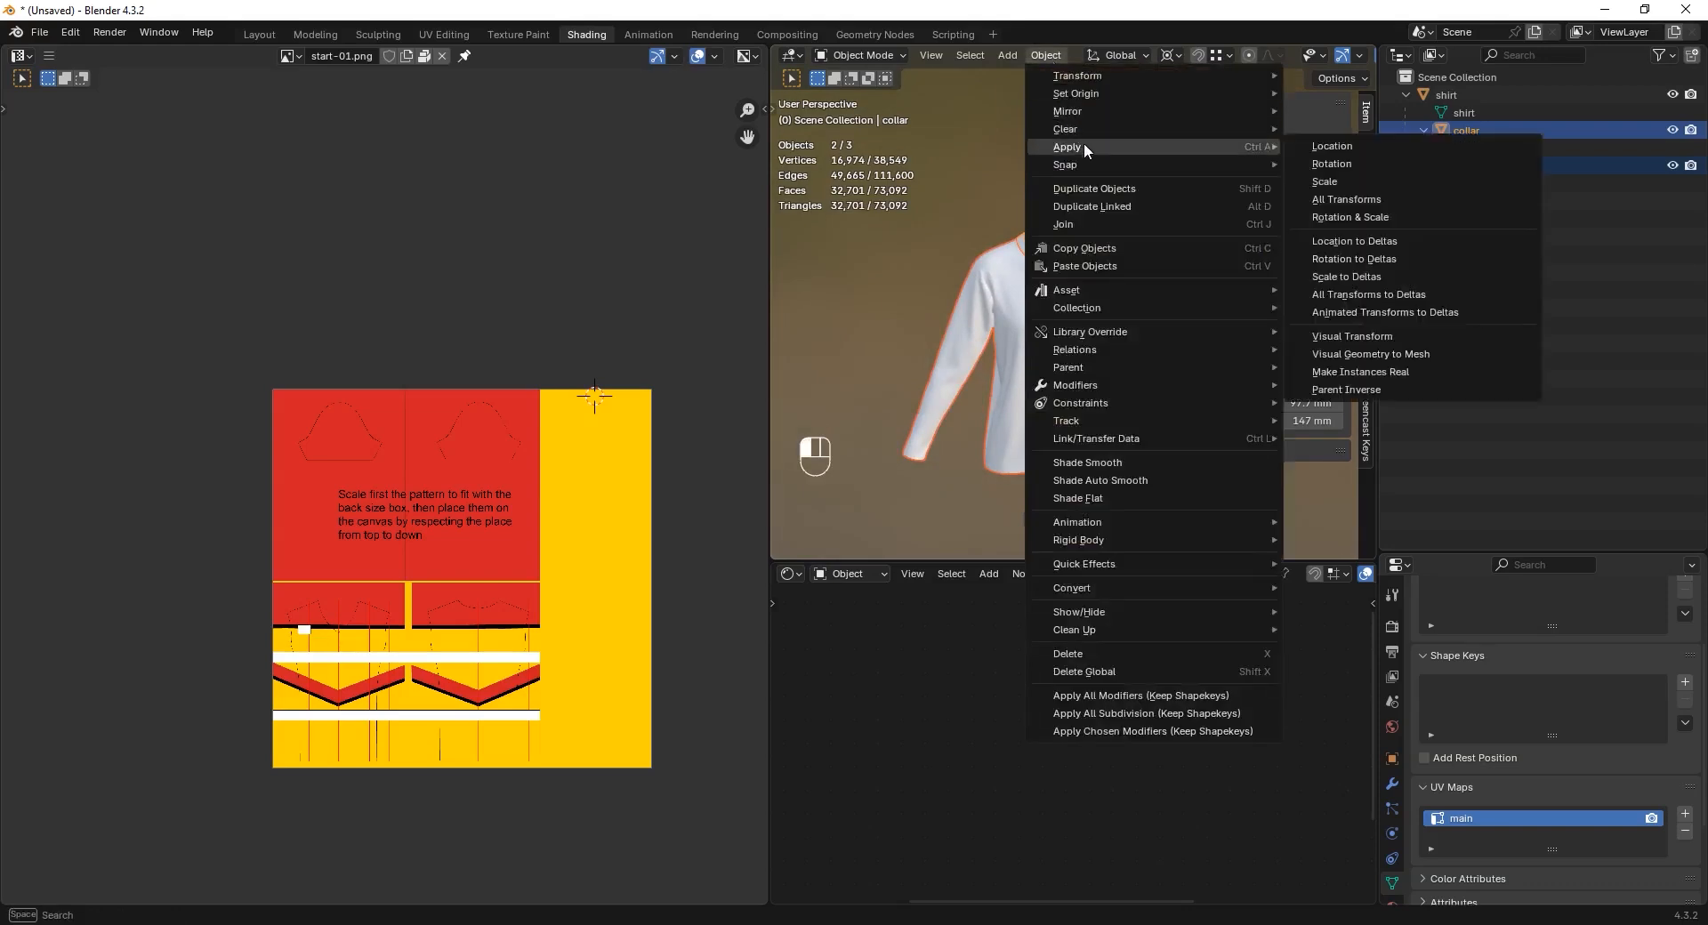
{"action": "left_click", "coordinate": [1345, 200]}
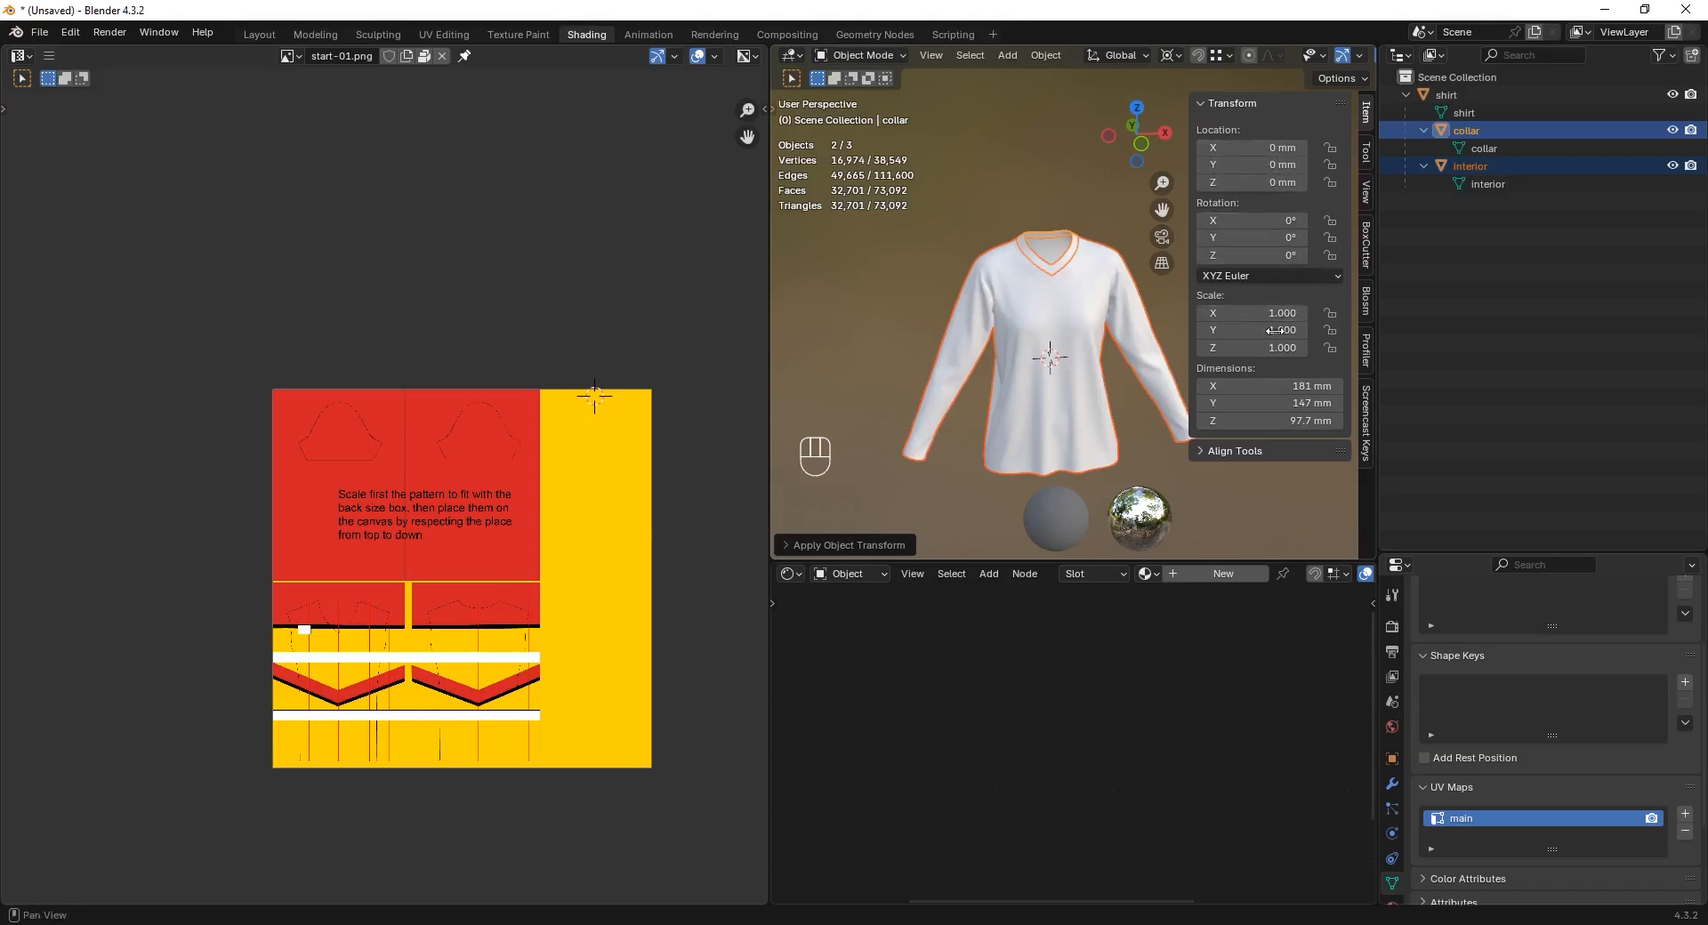
{"action": "middle_click_drag", "start_coordinate": [994, 312], "coordinate": [936, 306]}
{"action": "left_click", "coordinate": [1172, 452]}
{"action": "key", "text": "n"}
- Purge all unused local and linked data recursively, and save the file as ladie_long_sleeve in the Tutoriel folder
{"action": "scroll", "coordinate": [1113, 328], "scroll_direction": "up", "scroll_amount": 2}
{"action": "scroll", "coordinate": [937, 306], "scroll_direction": "down", "scroll_amount": 4}
{"action": "scroll", "coordinate": [936, 306], "scroll_direction": "up", "scroll_amount": 4}
{"action": "middle_click_drag", "start_coordinate": [1011, 373], "coordinate": [1012, 353], "text": "shift"}
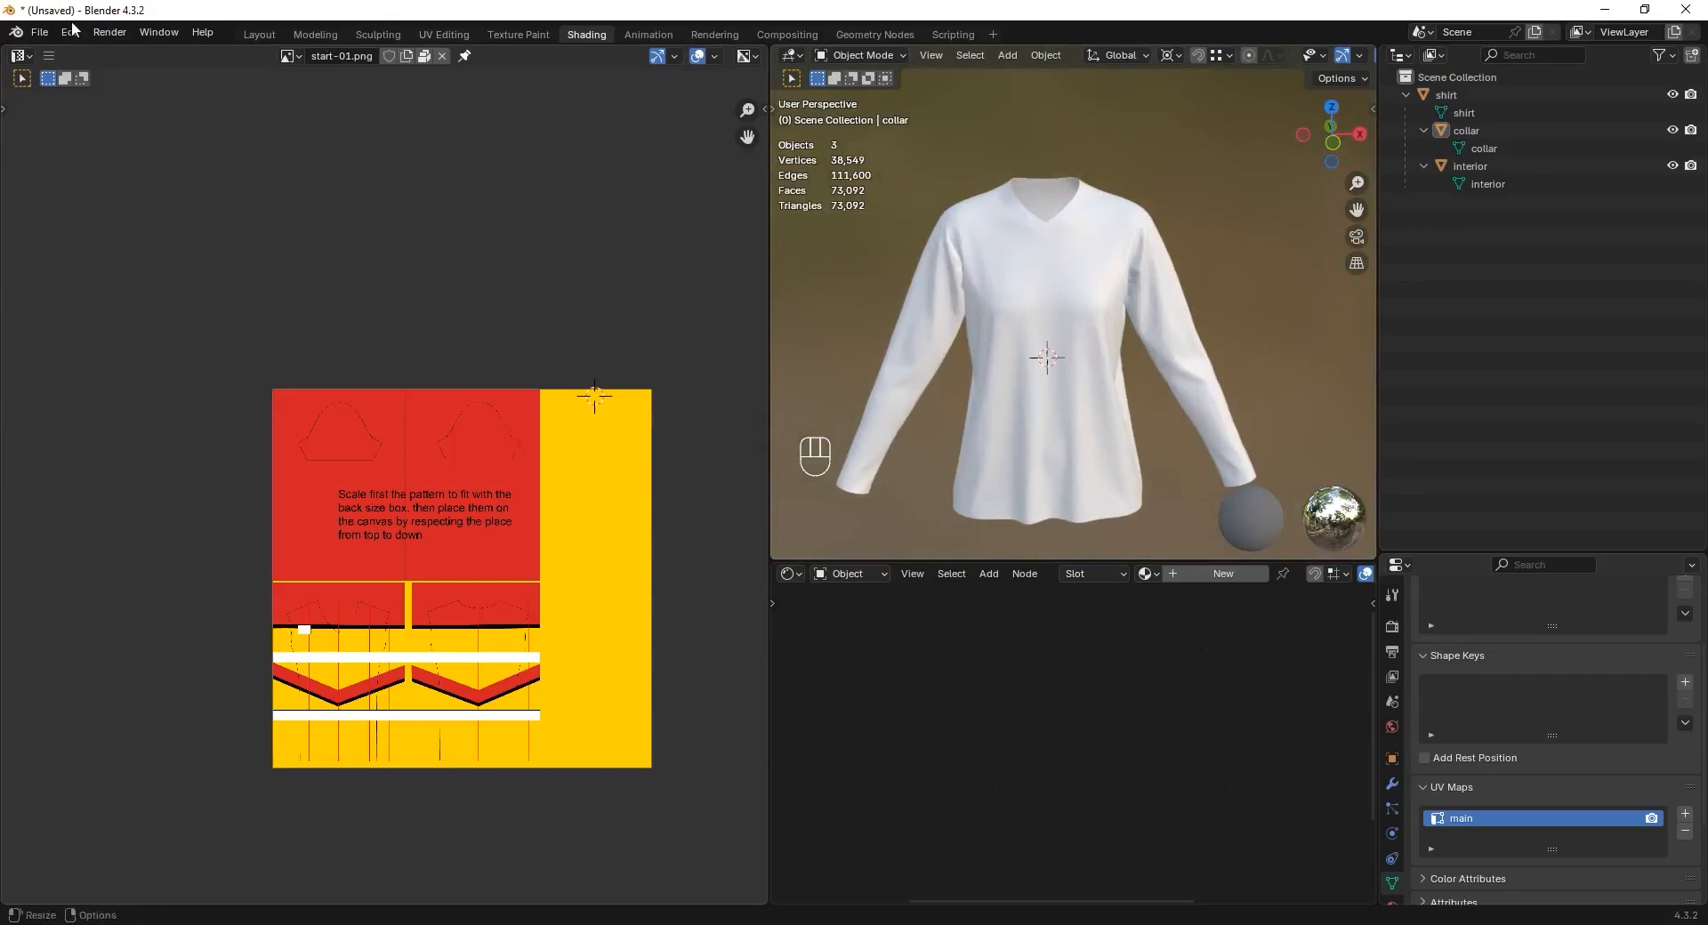
{"action": "left_click", "coordinate": [39, 32]}
{"action": "mouse_move", "coordinate": [83, 362]}
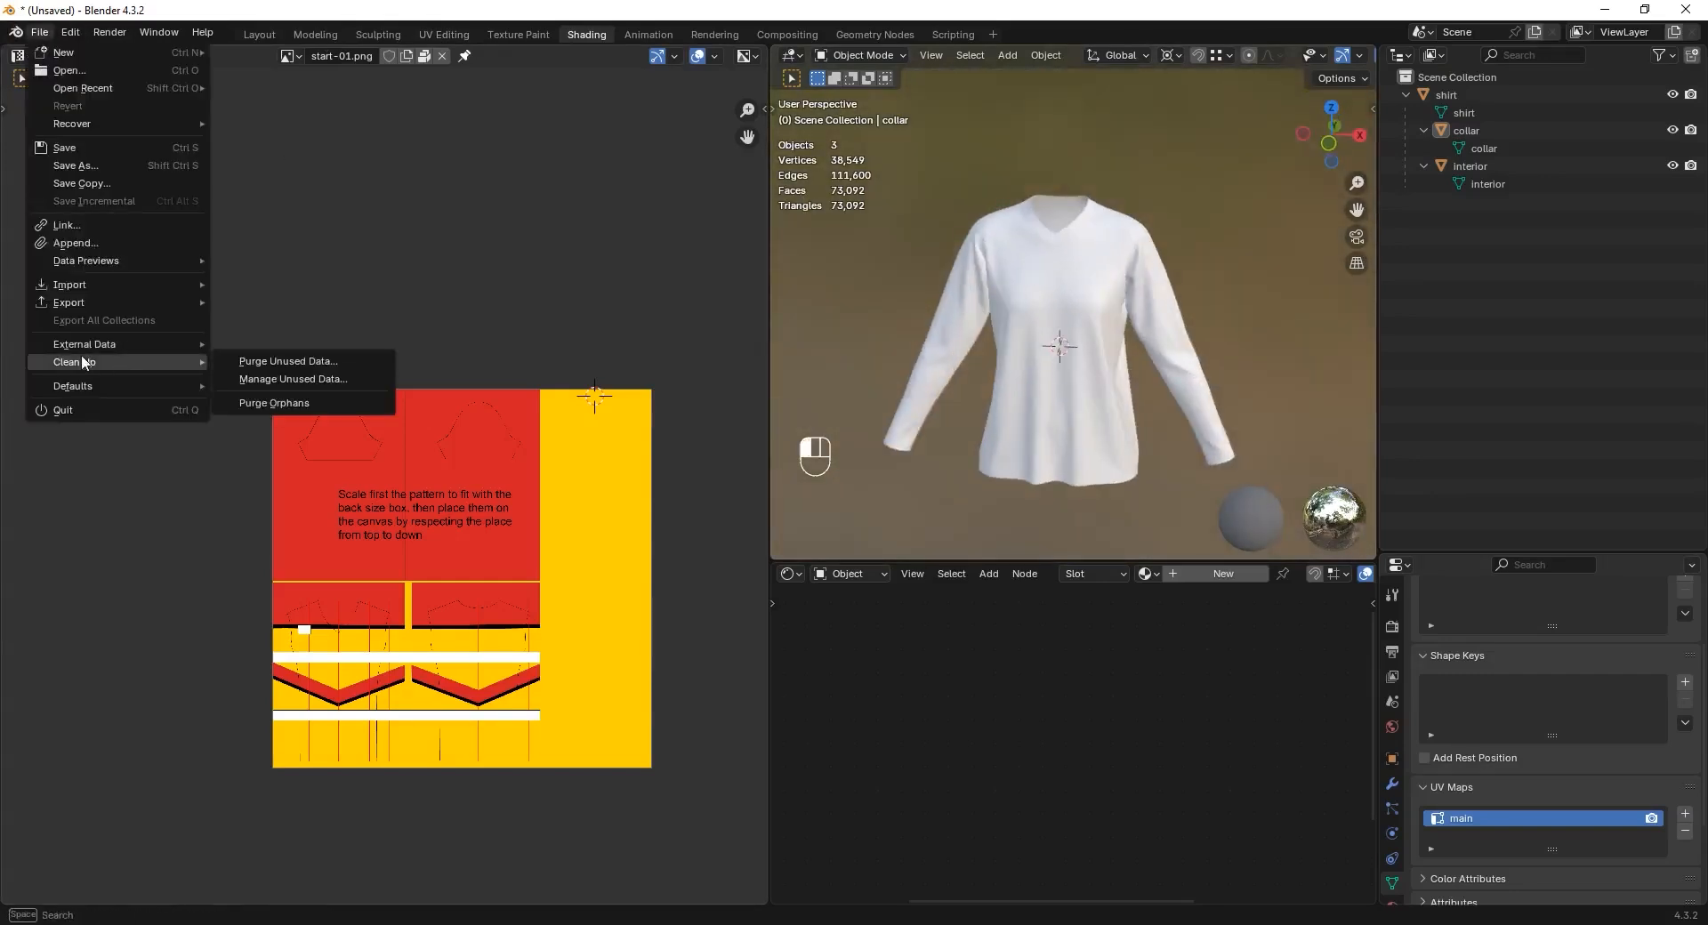
{"action": "left_click", "coordinate": [305, 362]}
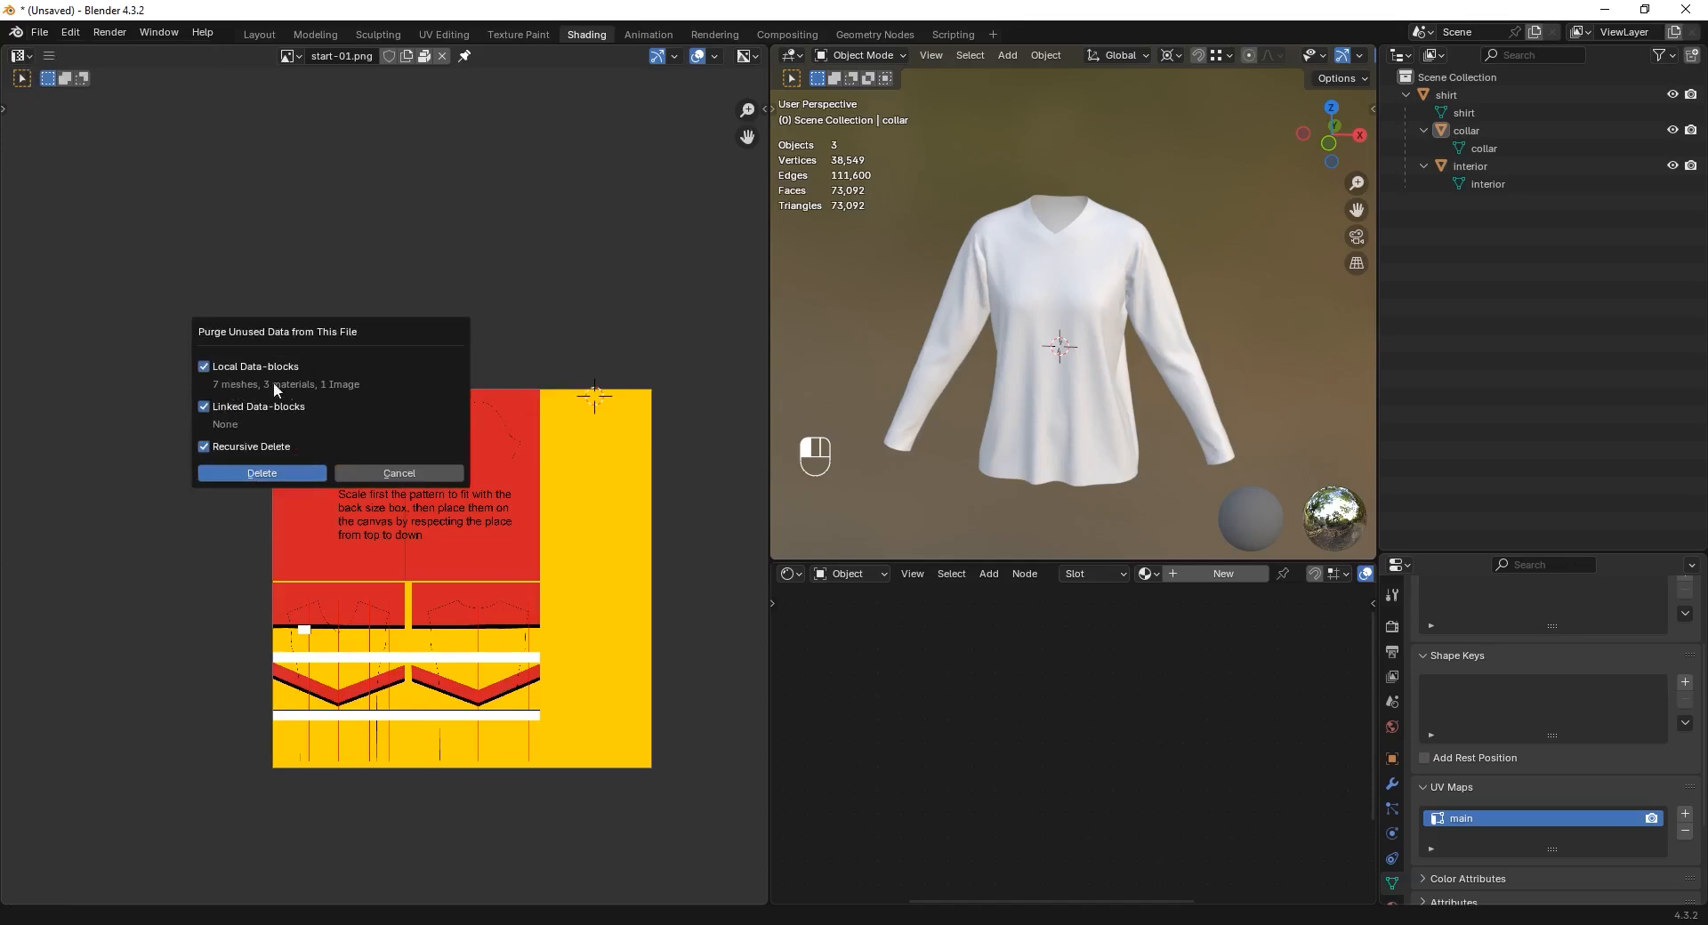
{"action": "left_click", "coordinate": [306, 473]}
{"action": "key", "text": "ctrl+s"}
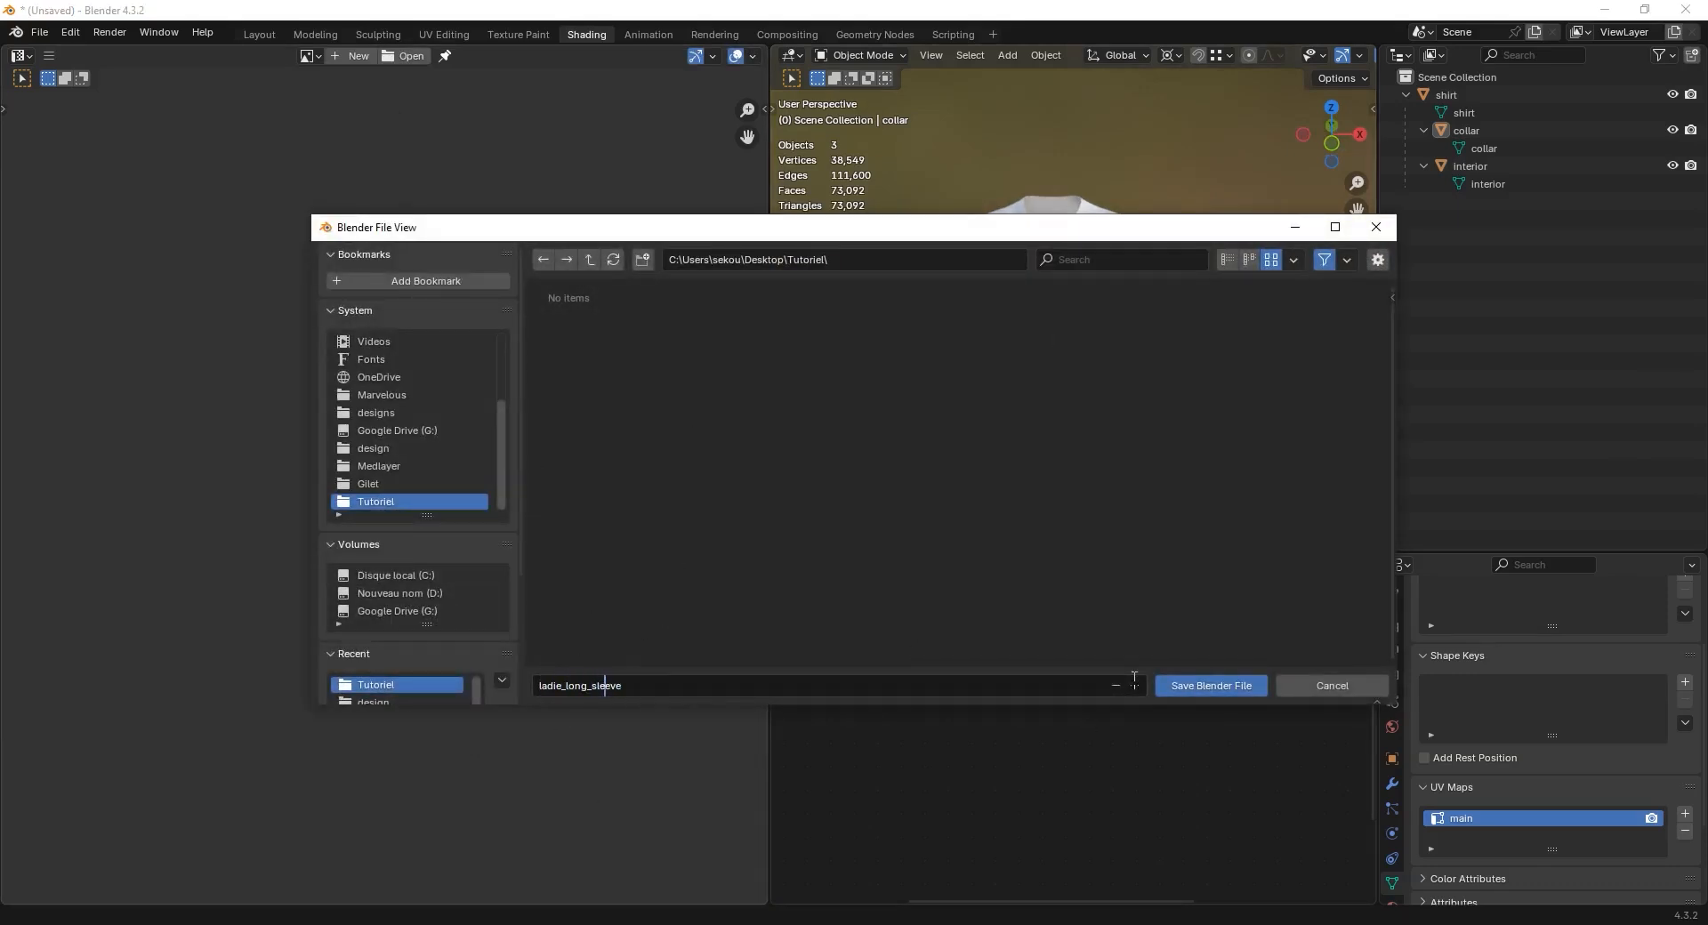
{"action": "left_click", "coordinate": [1166, 685]}
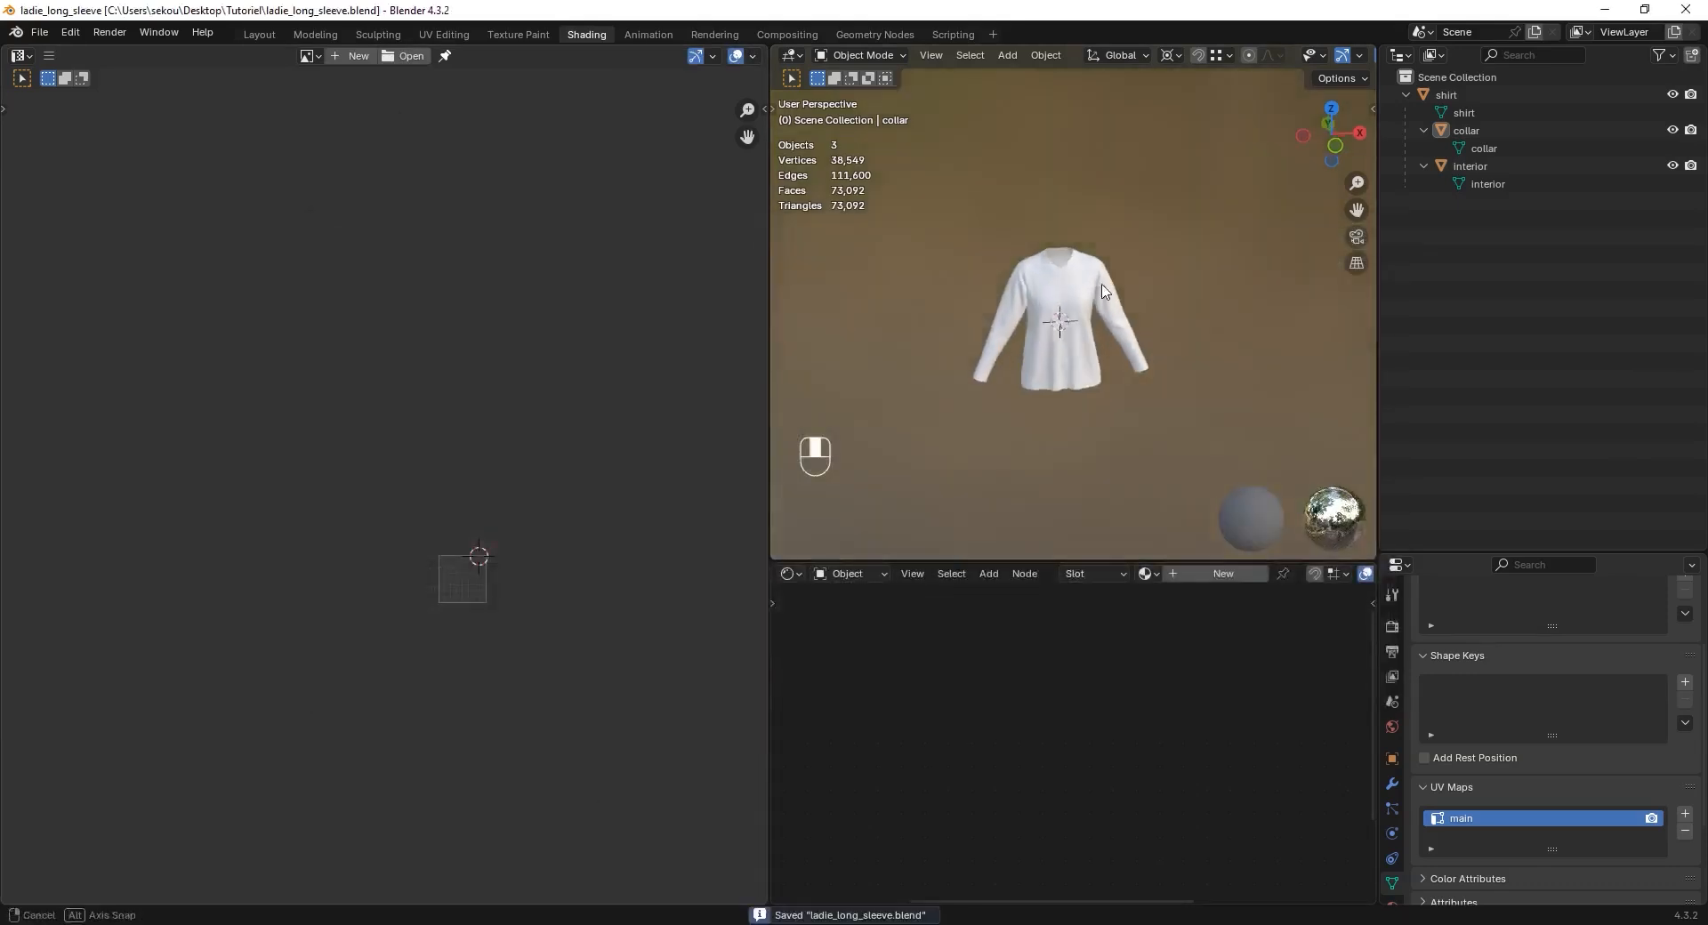
- Export the model as ladie_long_sleeve.glb in glTF Binary format with animation, shape keys and skinning off and Draco compression on
{"action": "left_click", "coordinate": [40, 32]}
{"action": "mouse_move", "coordinate": [178, 303]}
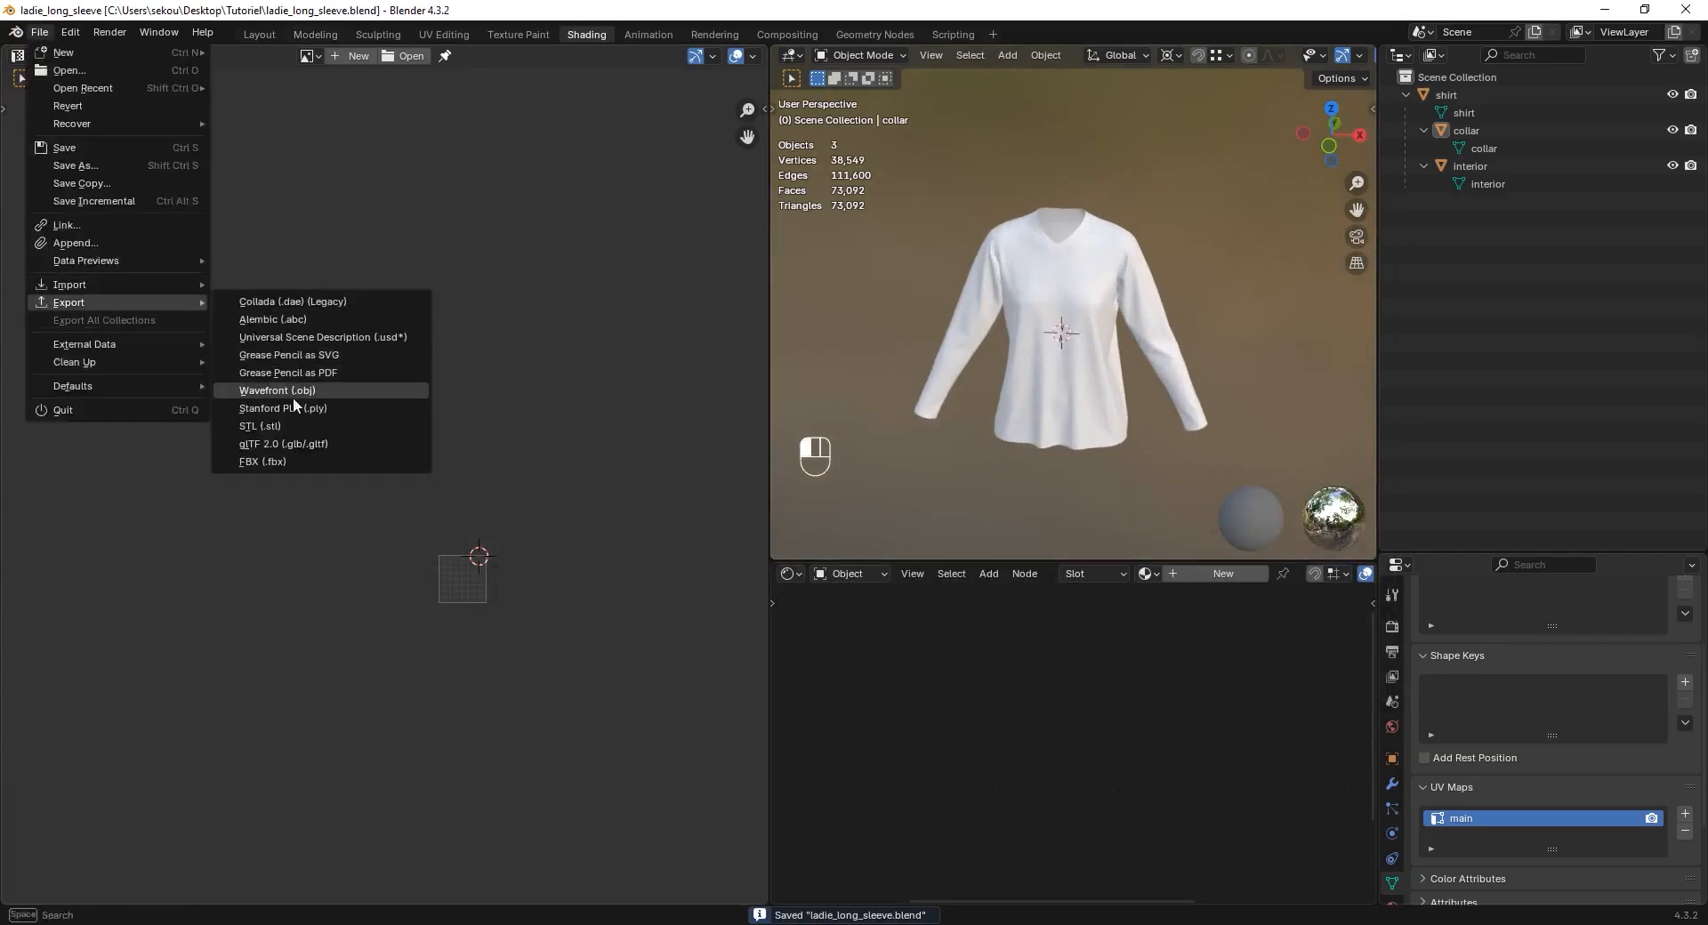
{"action": "left_click", "coordinate": [320, 444]}
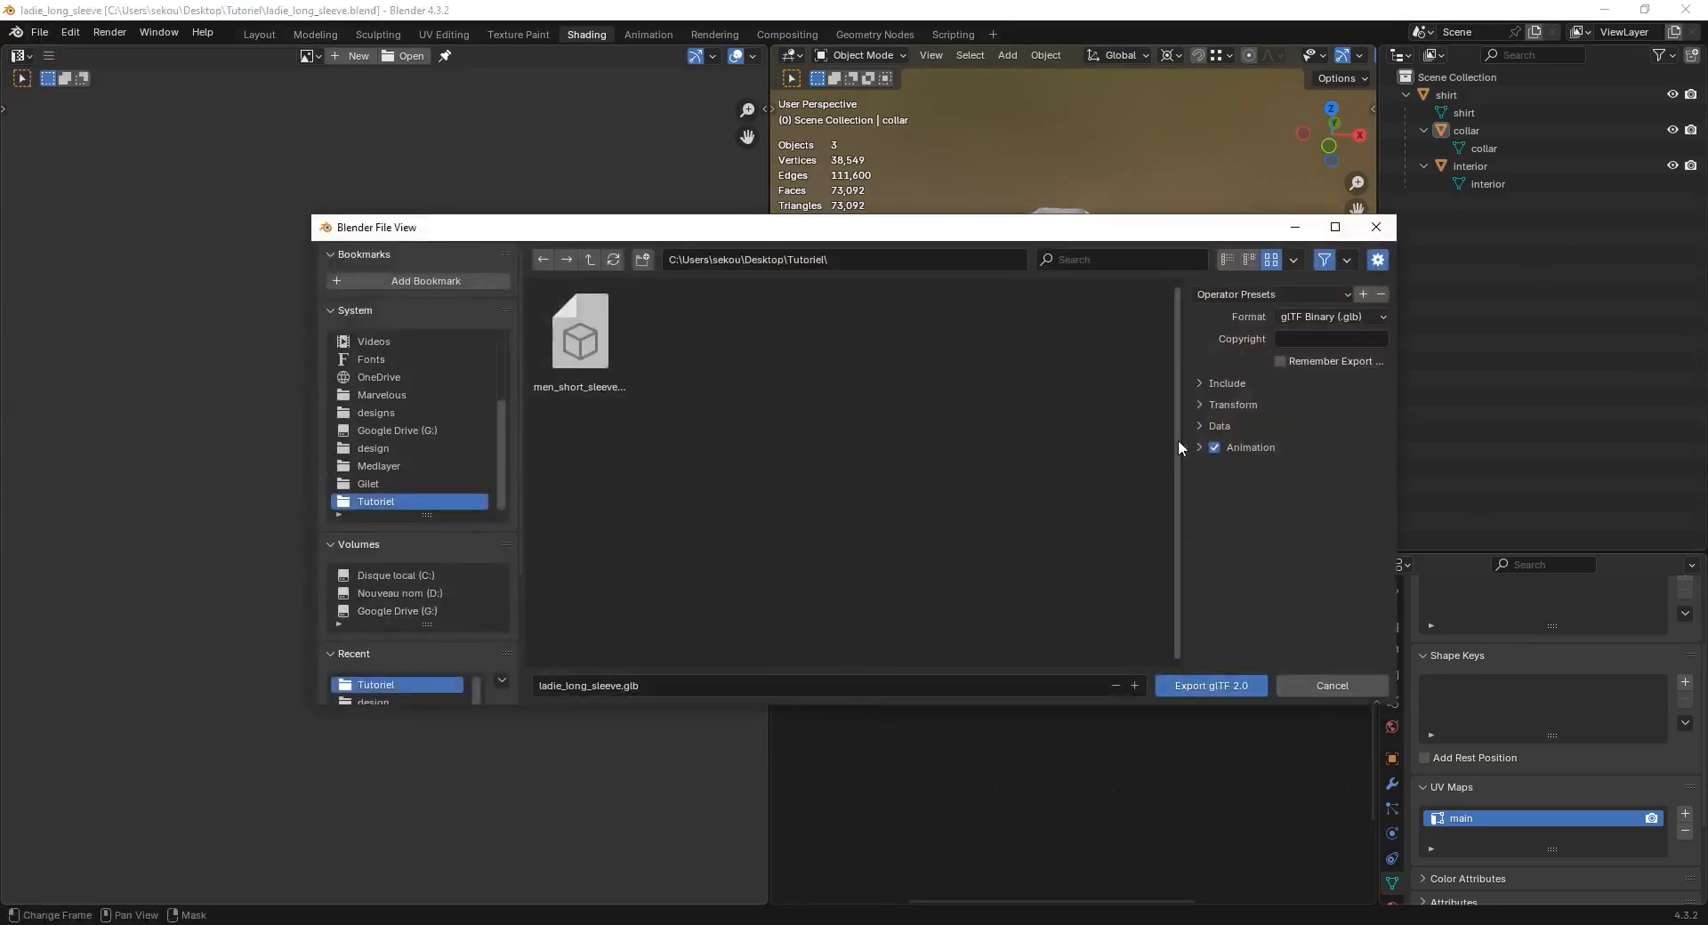
{"action": "left_click", "coordinate": [1199, 449]}
{"action": "left_click", "coordinate": [1199, 449]}
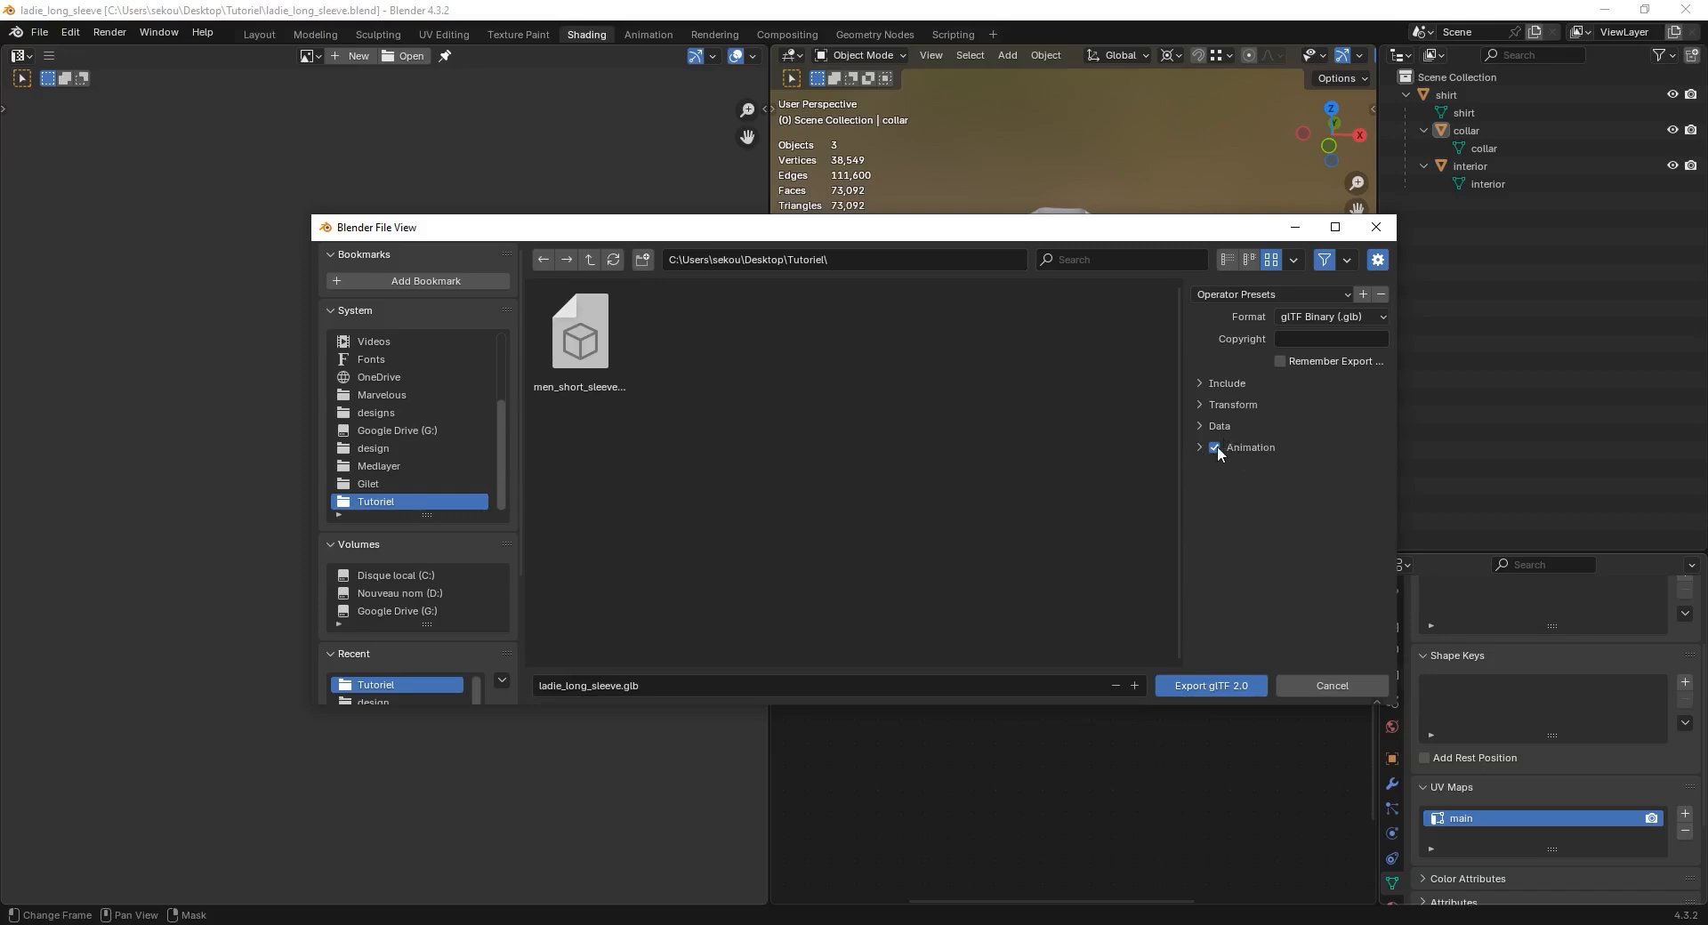
{"action": "left_click", "coordinate": [1215, 447]}
{"action": "left_click", "coordinate": [1204, 426]}
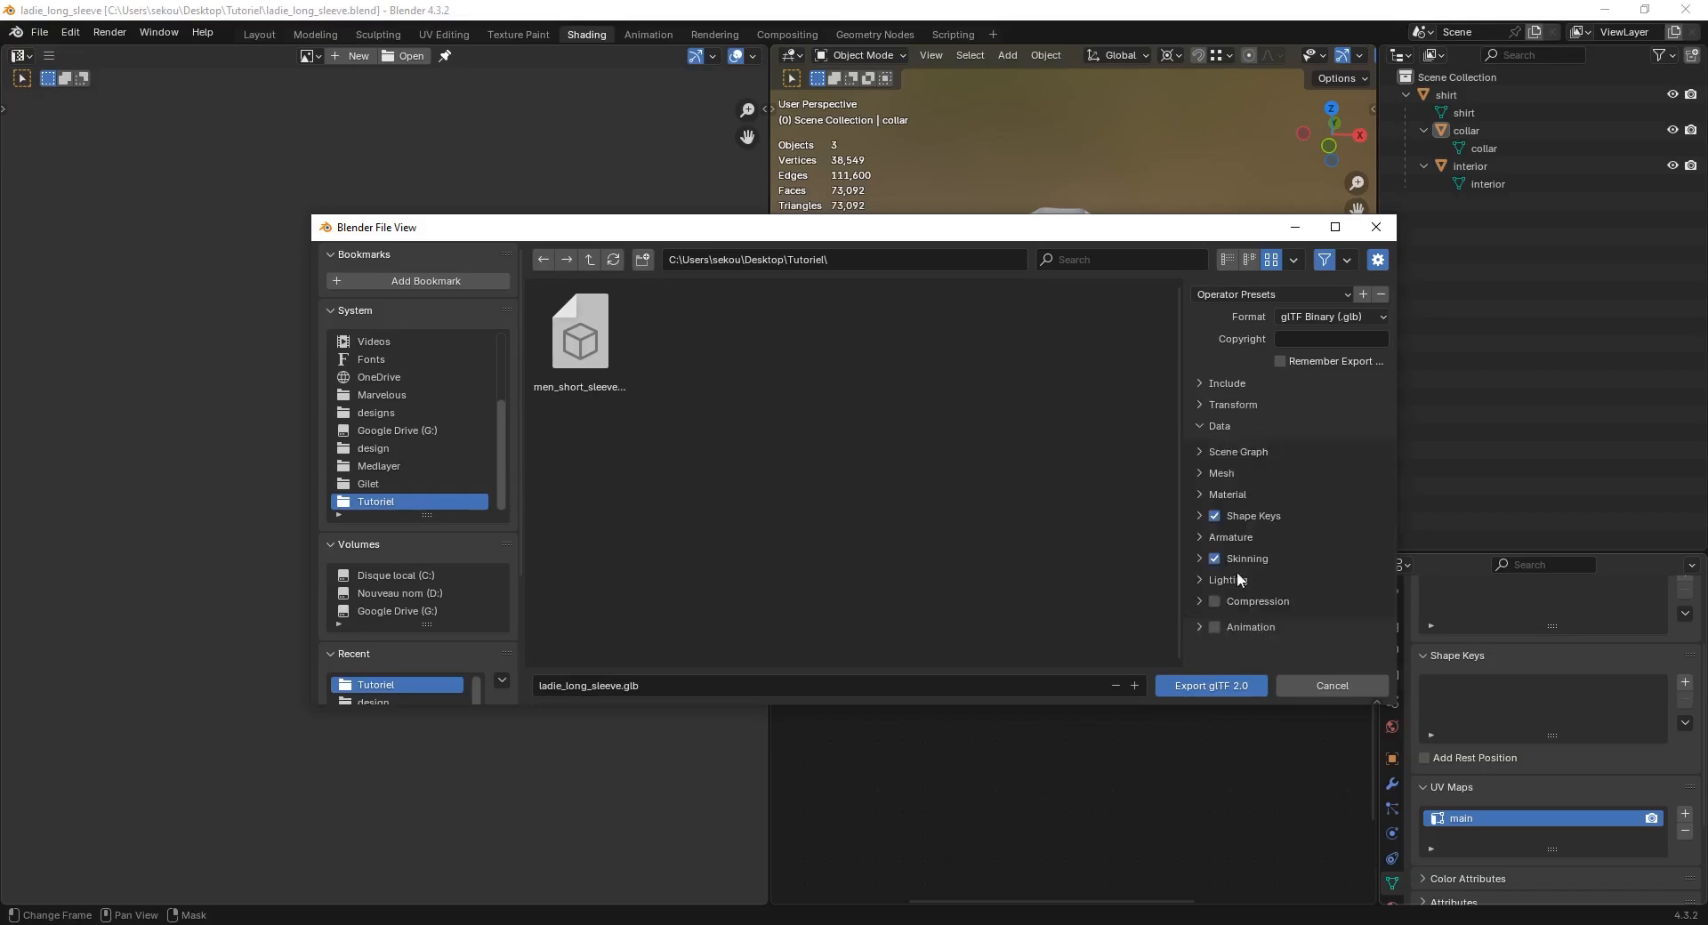
{"action": "left_click", "coordinate": [1220, 516]}
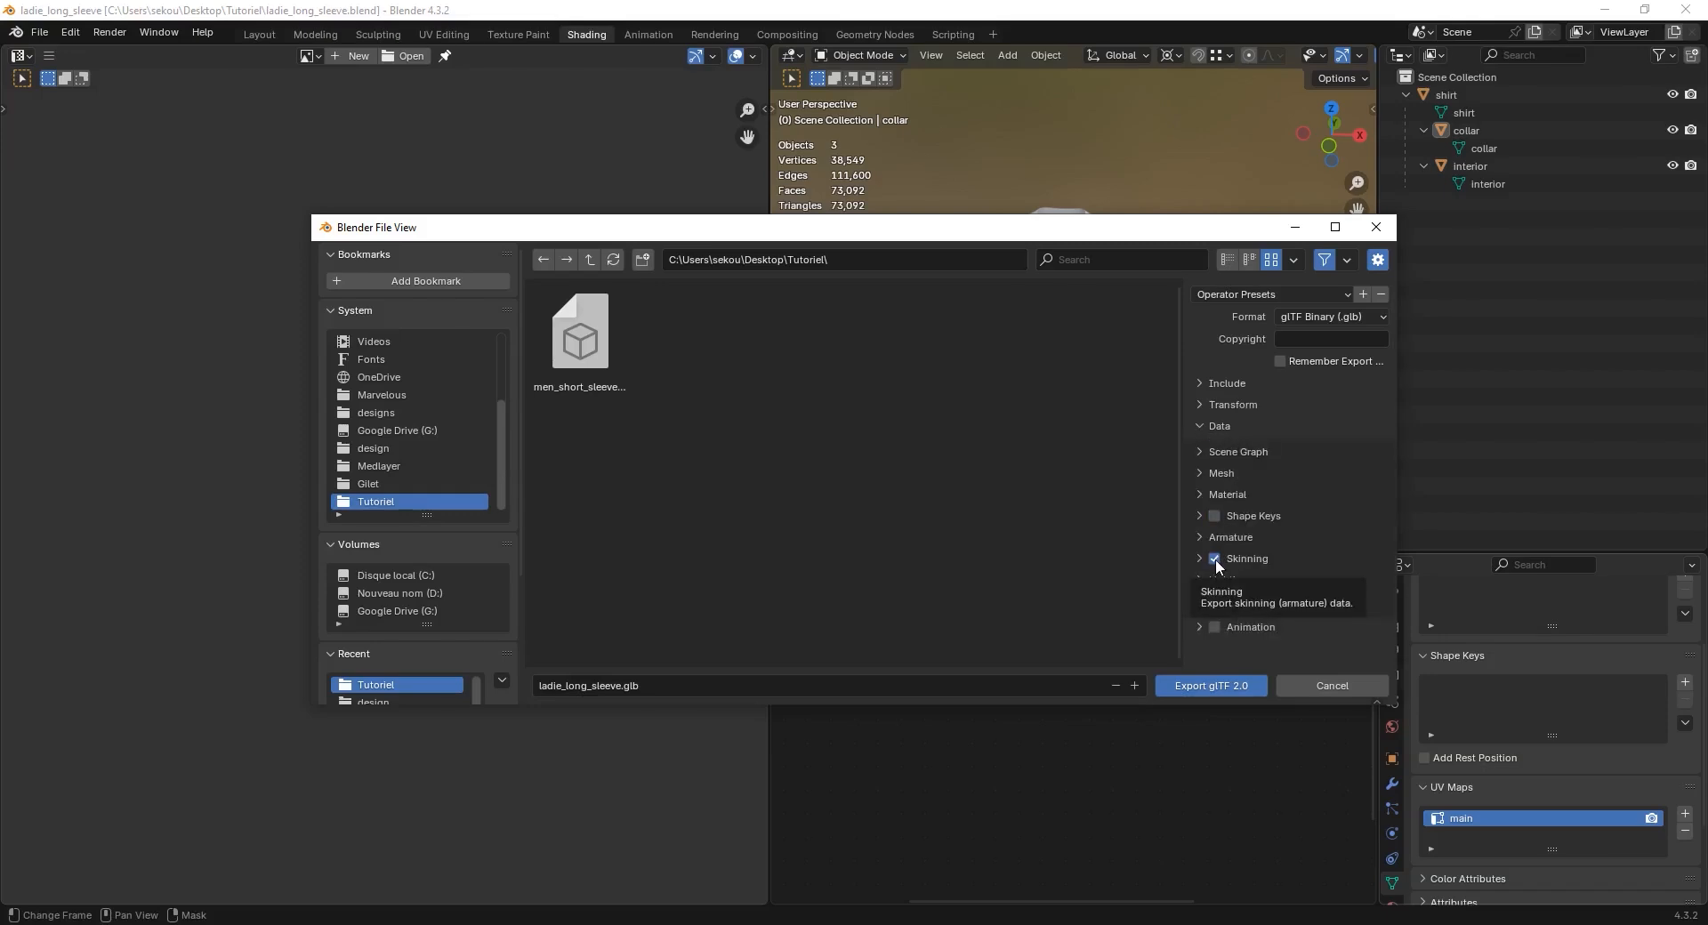
{"action": "left_click", "coordinate": [1216, 559]}
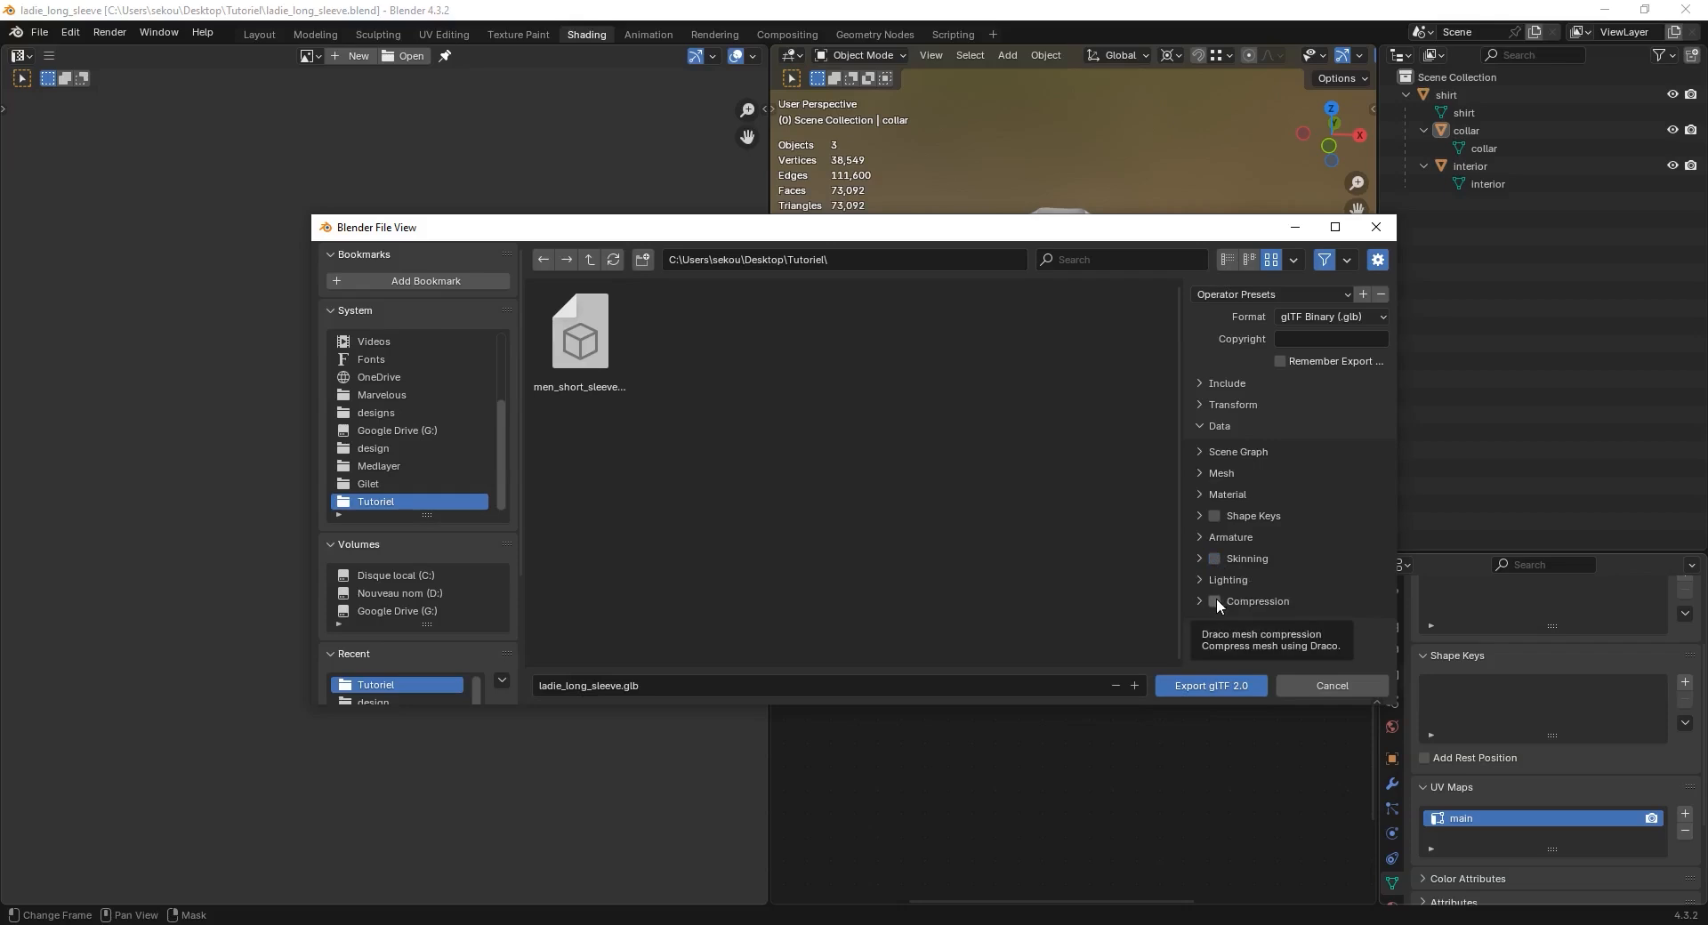
{"action": "left_click", "coordinate": [1216, 601]}
{"action": "left_click", "coordinate": [1217, 684]}
- Check the exported ladie_long_sleeve.glb in the Tutoriel folder, then return to Blender and view the shirt from the front
{"action": "key", "text": "alt+Tab"}
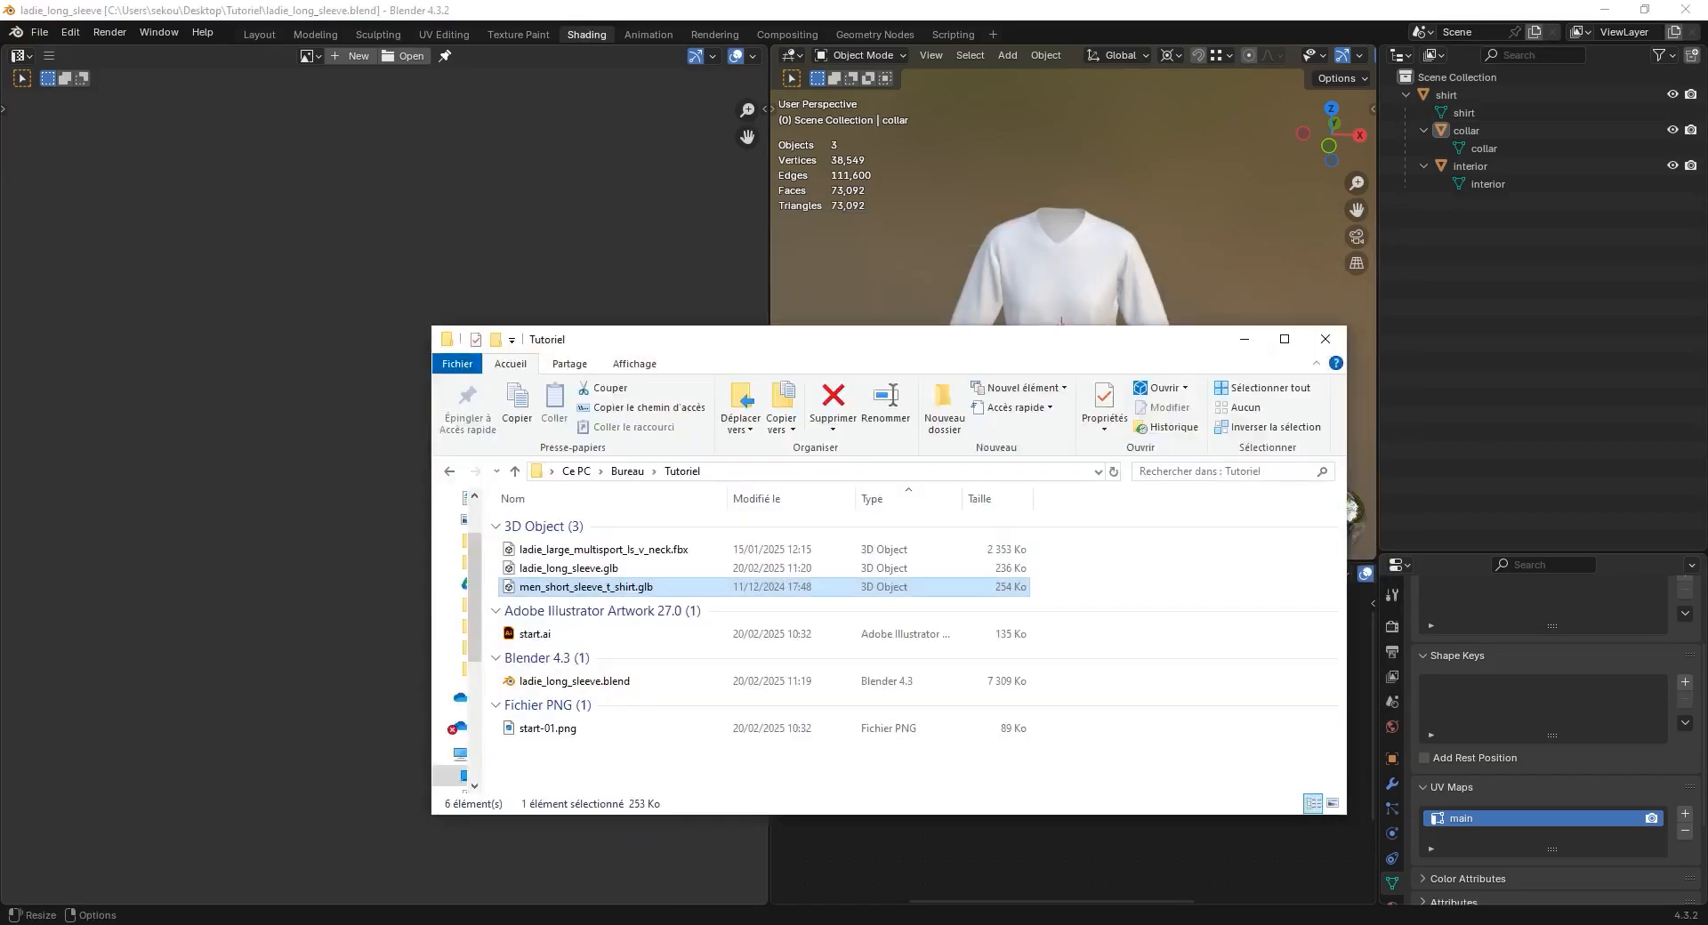
{"action": "left_click_drag", "start_coordinate": [823, 347], "coordinate": [1006, 211]}
{"action": "left_click", "coordinate": [783, 435]}
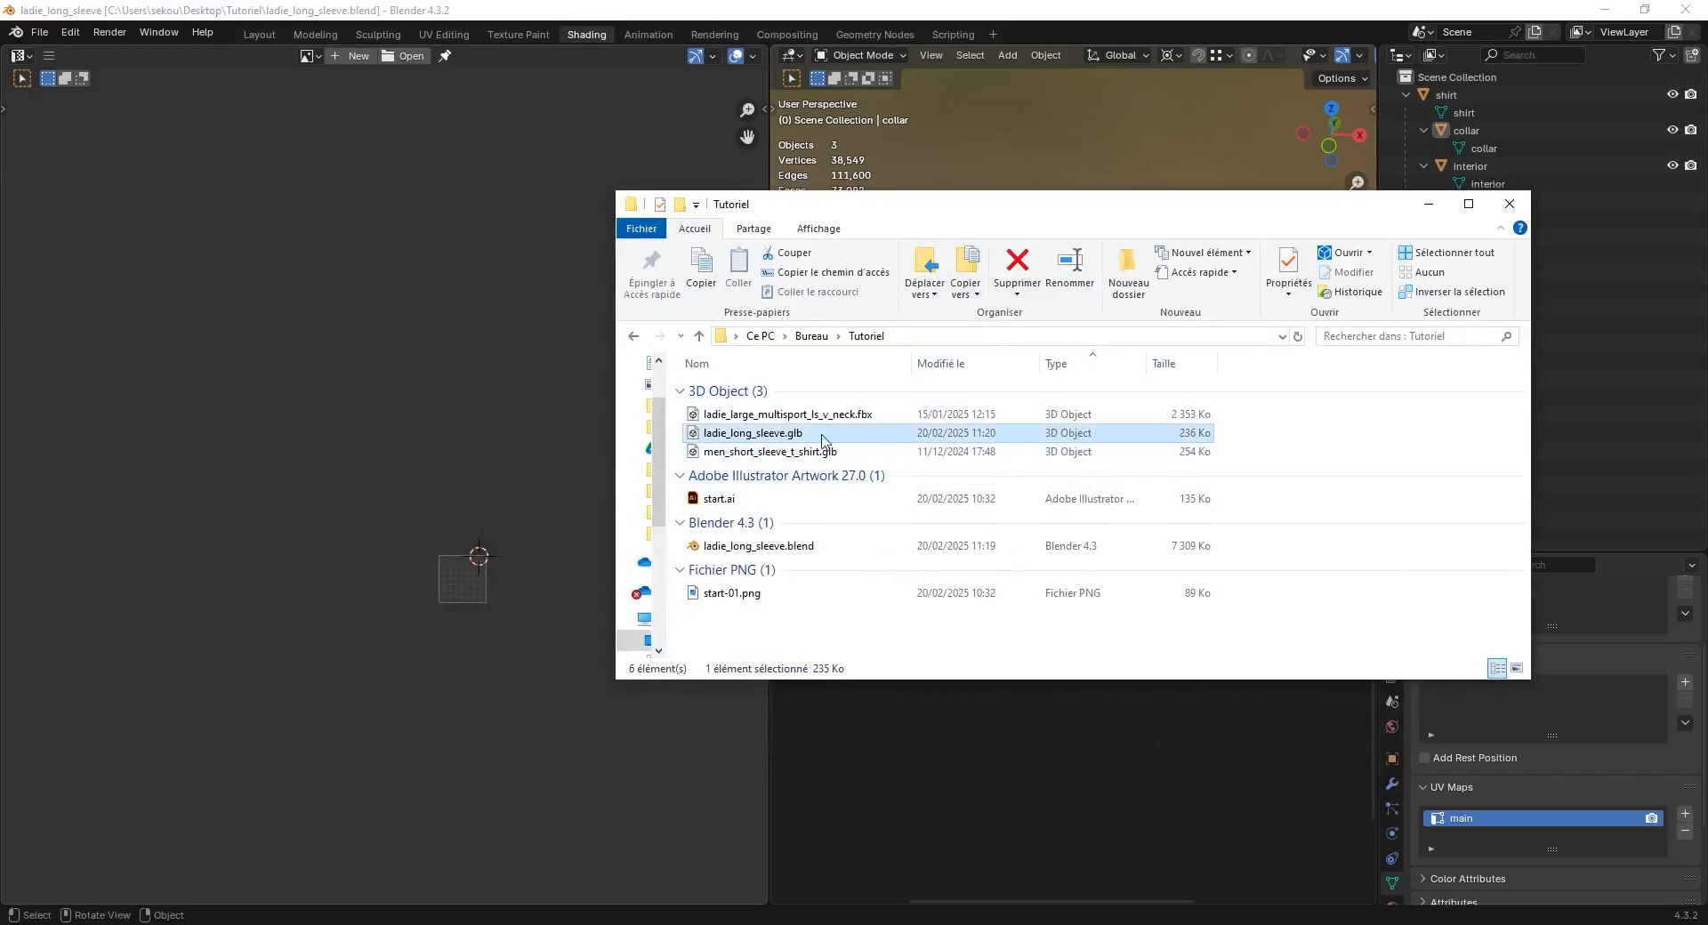
{"action": "left_click", "coordinate": [1429, 204]}
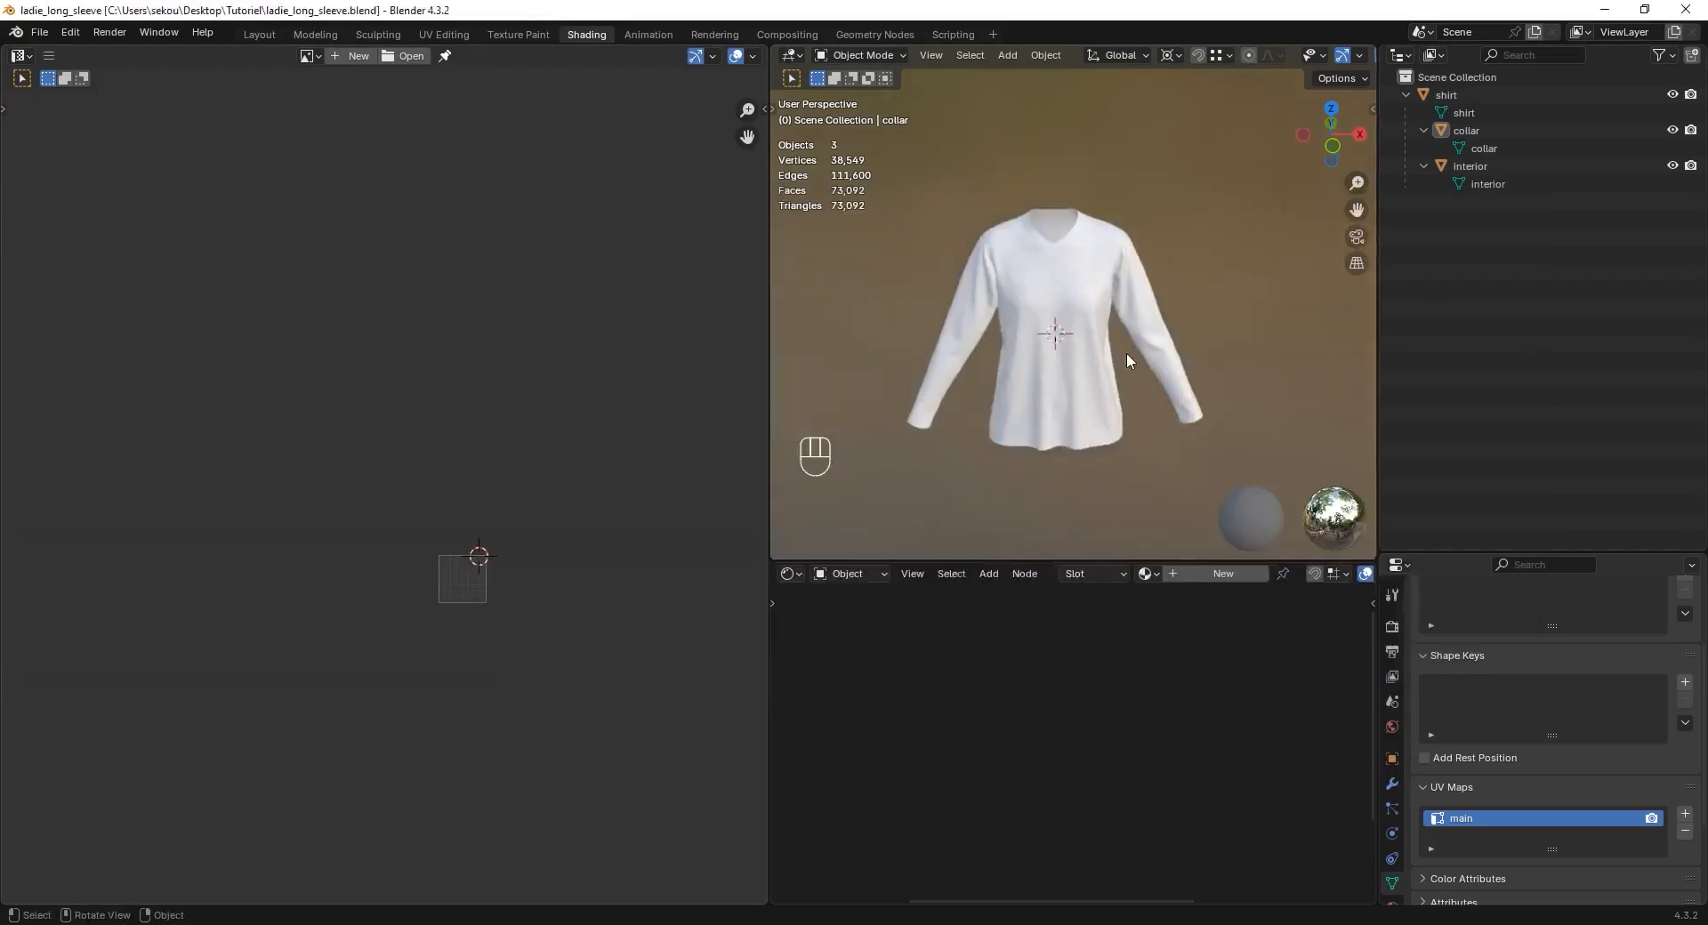
{"action": "key", "text": "KP_1"}
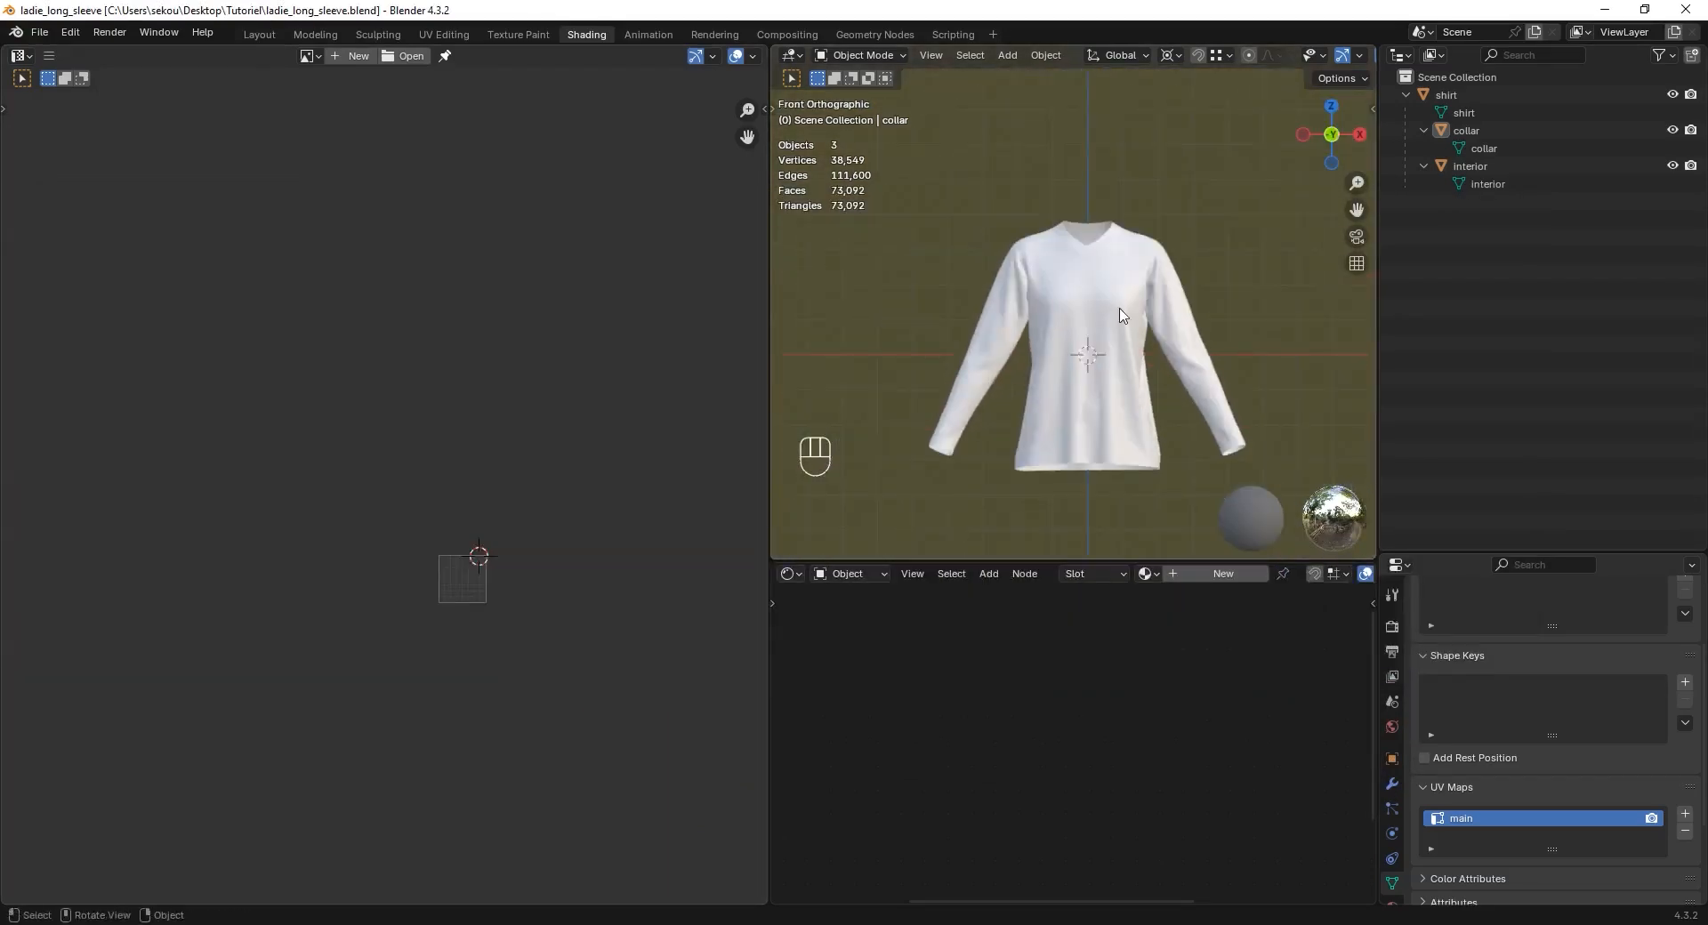